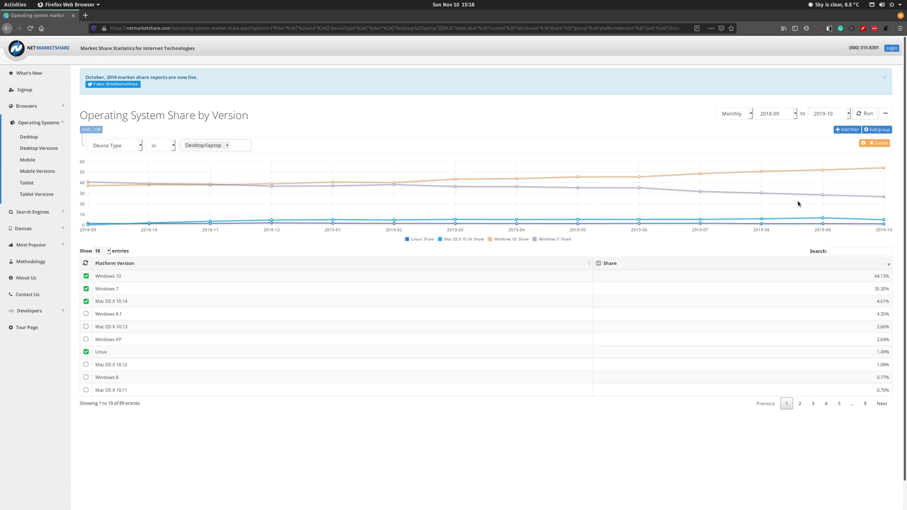
Step: Switch back to the workspace with the virtual machines
mouse_move(883, 197)
mouse_move(886, 169)
mouse_move(885, 221)
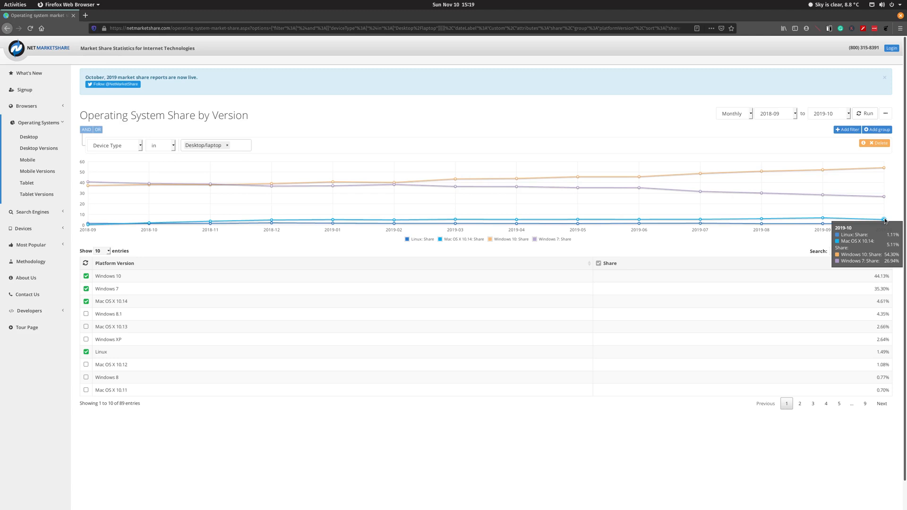
mouse_move(823, 218)
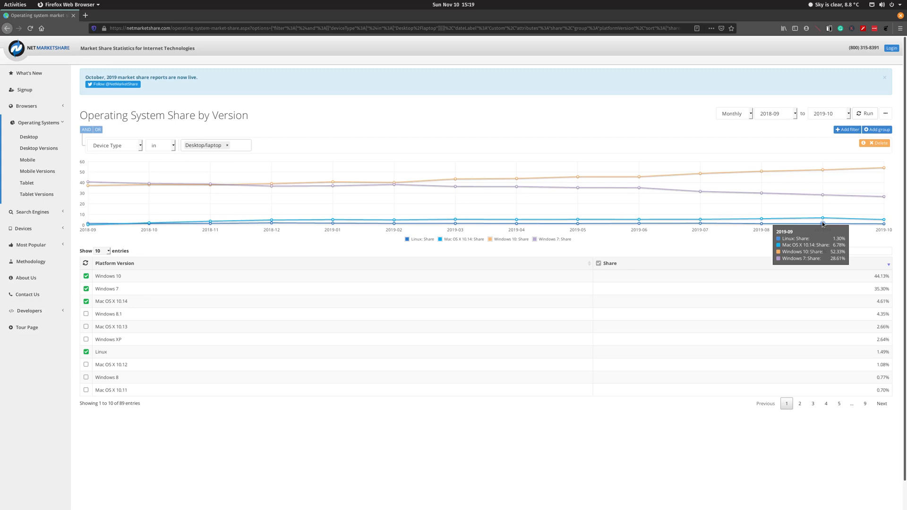
mouse_move(762, 223)
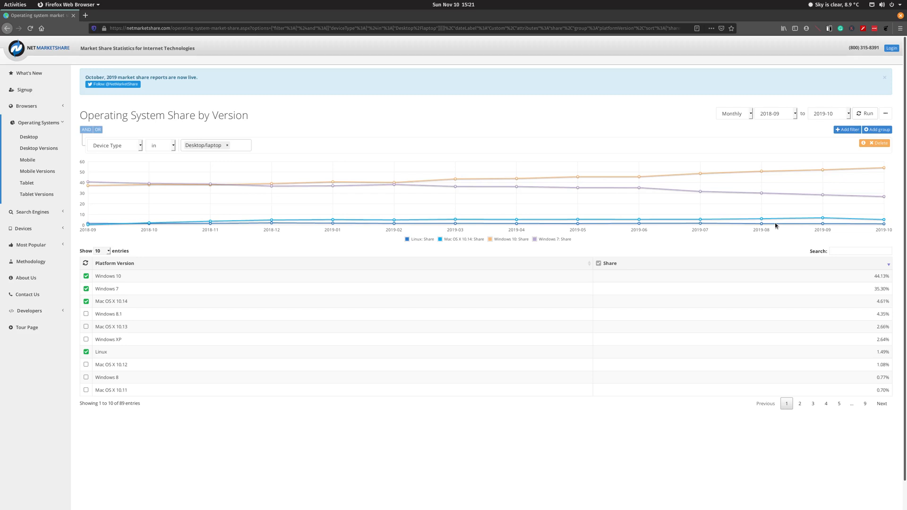
key("ctrl+alt+Down")
key("ctrl+alt+Up")
key("ctrl+alt+Up")
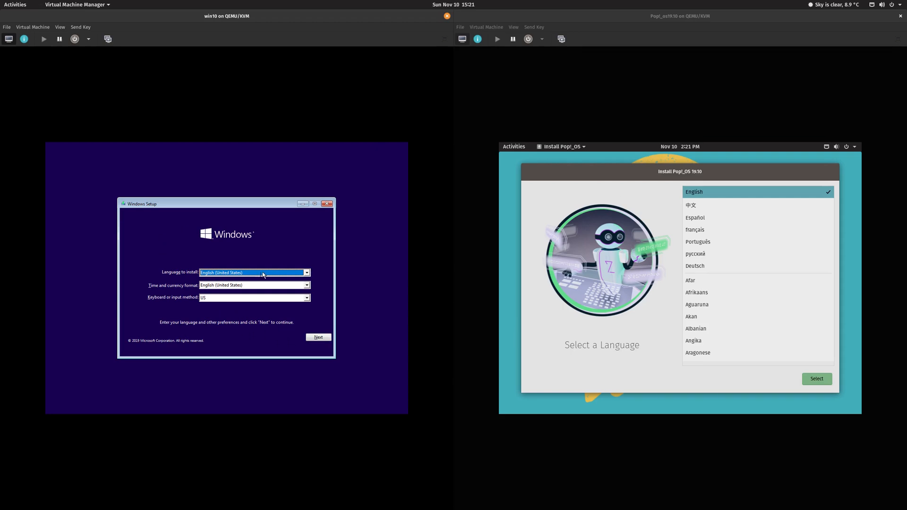
Step: Set Windows time and currency format to Dutch (Netherlands), continue, and choose English in Pop!_OS
left_click(231, 285)
type("du")
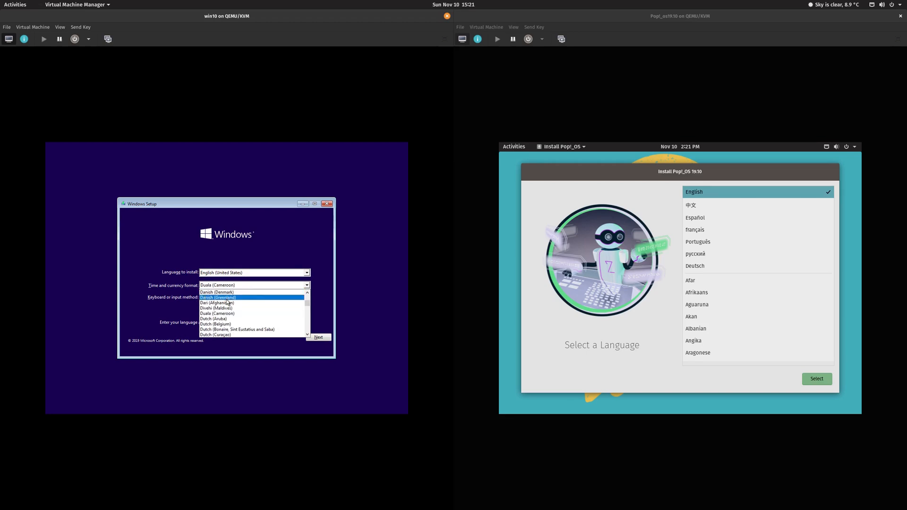
scroll(227, 326, "down", 3)
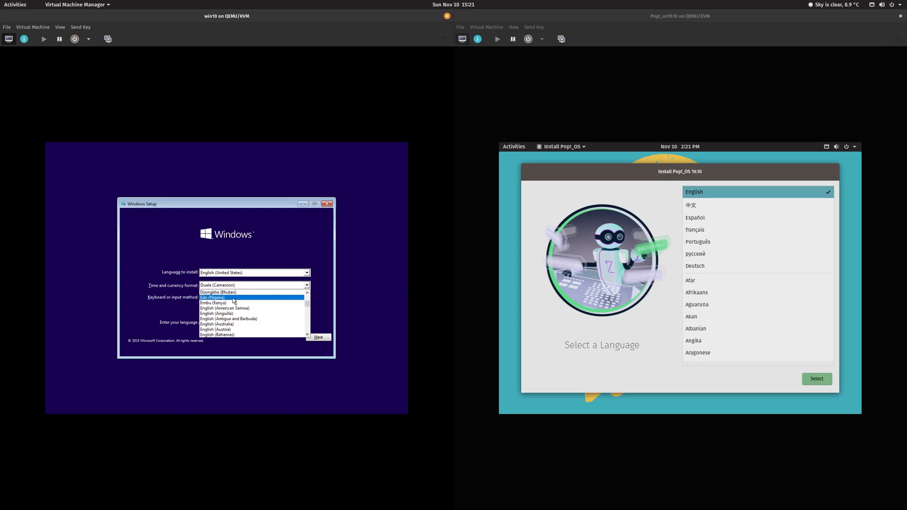
scroll(234, 308, "up", 2)
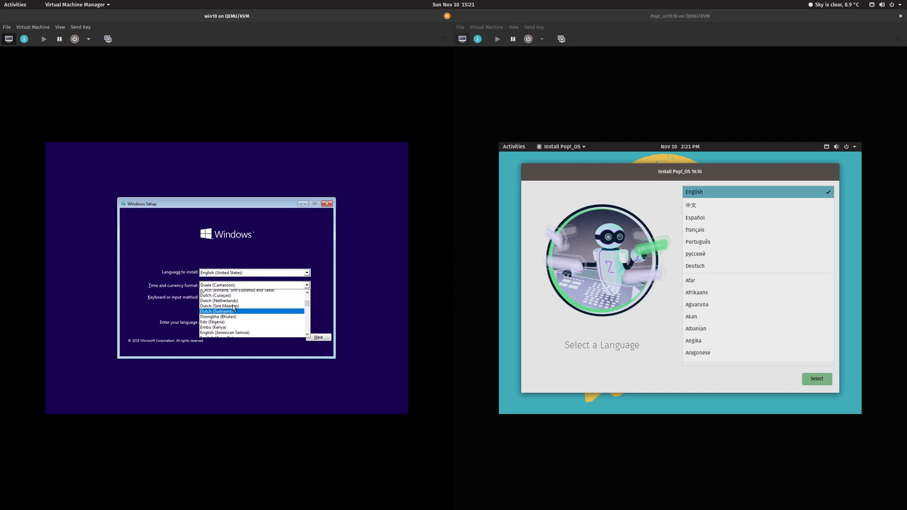
left_click(232, 313)
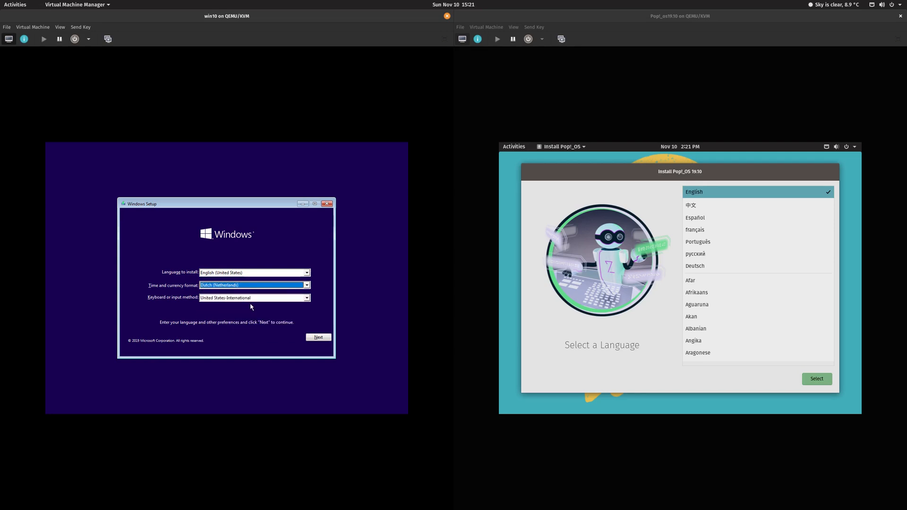
left_click(319, 337)
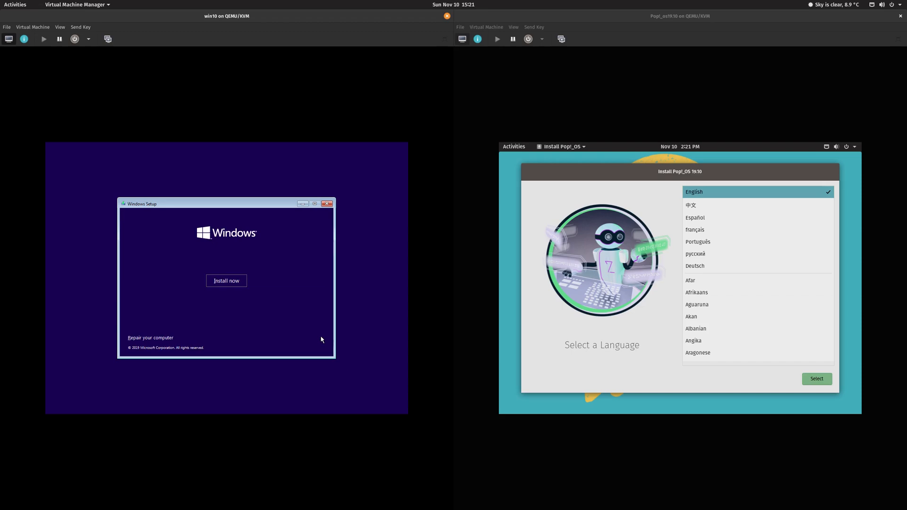
left_click(817, 380)
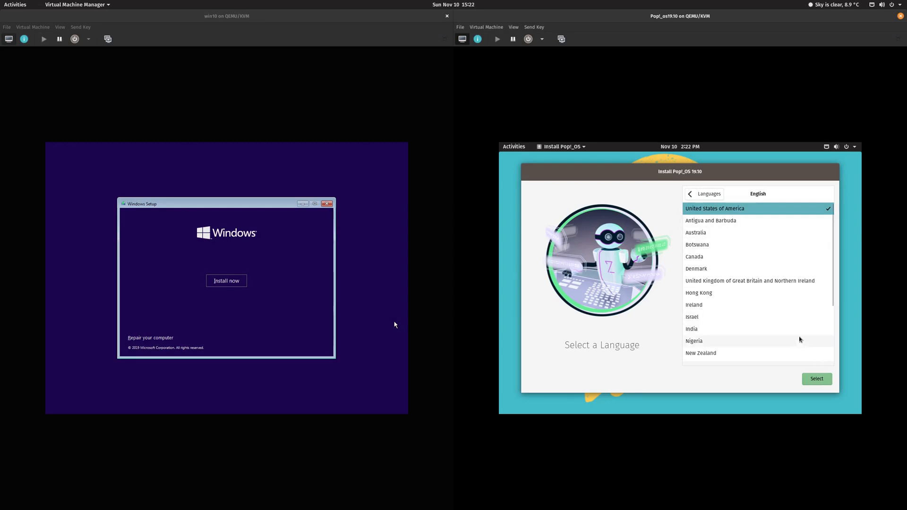
Step: Give Pop!_OS the United States region and default US keyboard, and start the Windows installation
left_click(815, 380)
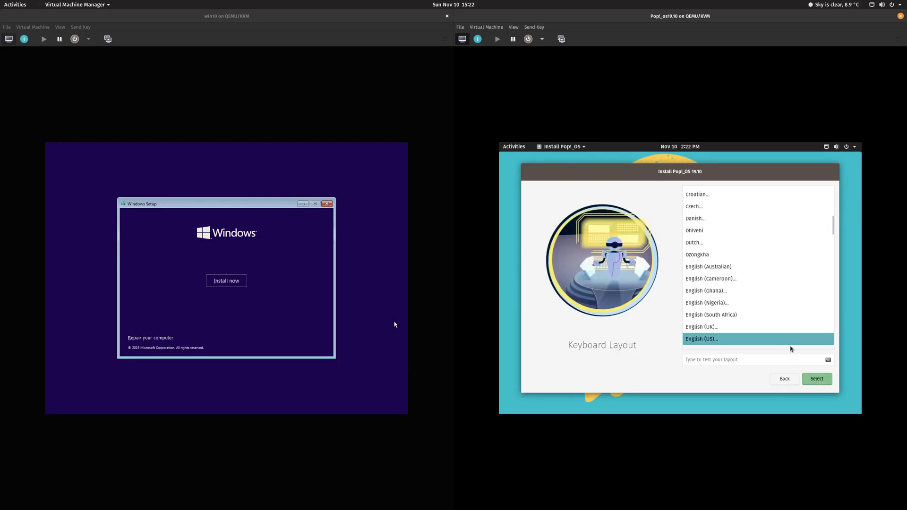
left_click(819, 384)
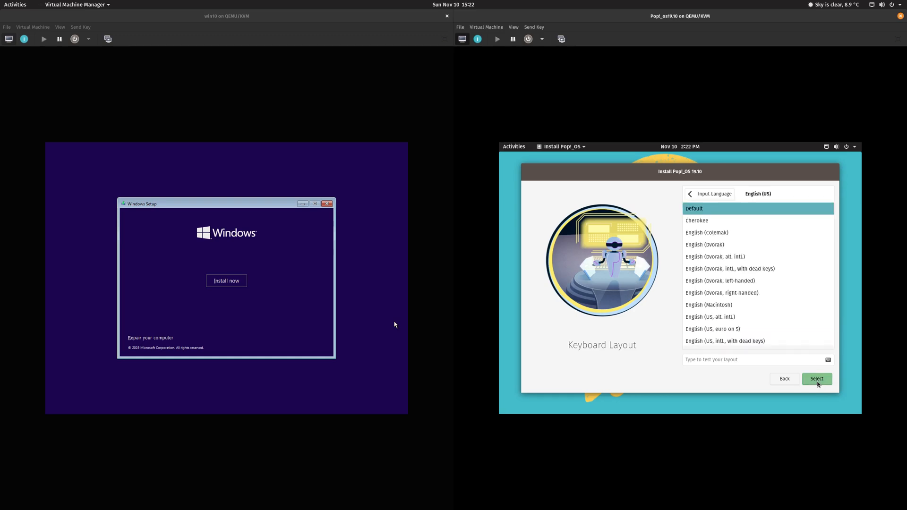
left_click(818, 384)
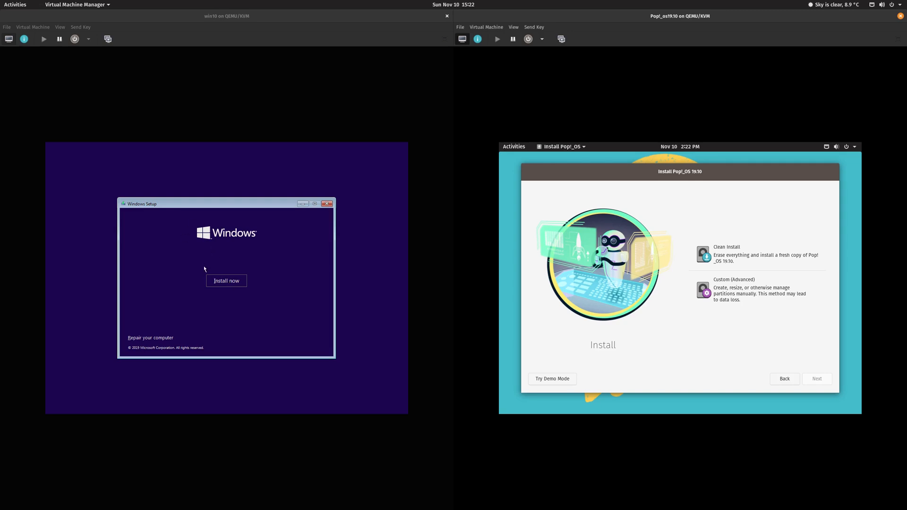
left_click(218, 287)
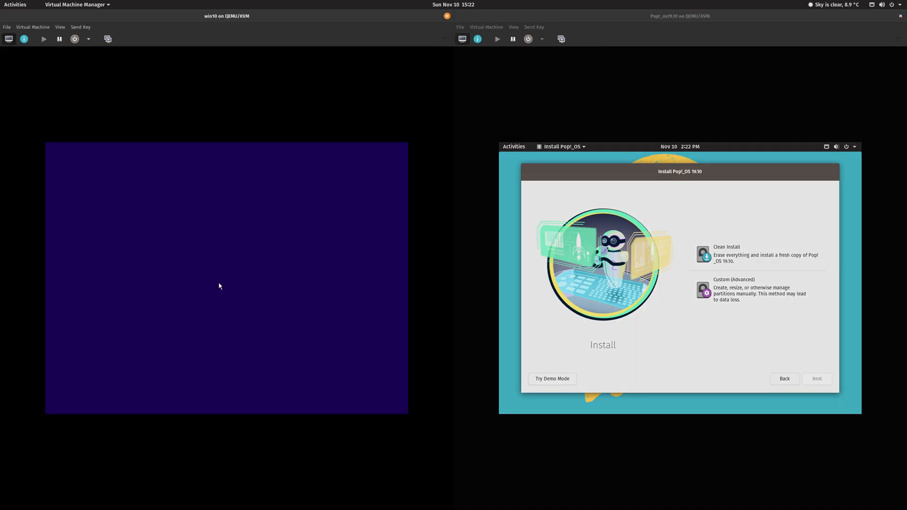
Step: Choose a Pop!_OS clean install onto the Virtio Block Device with Erase and Install
left_click(725, 260)
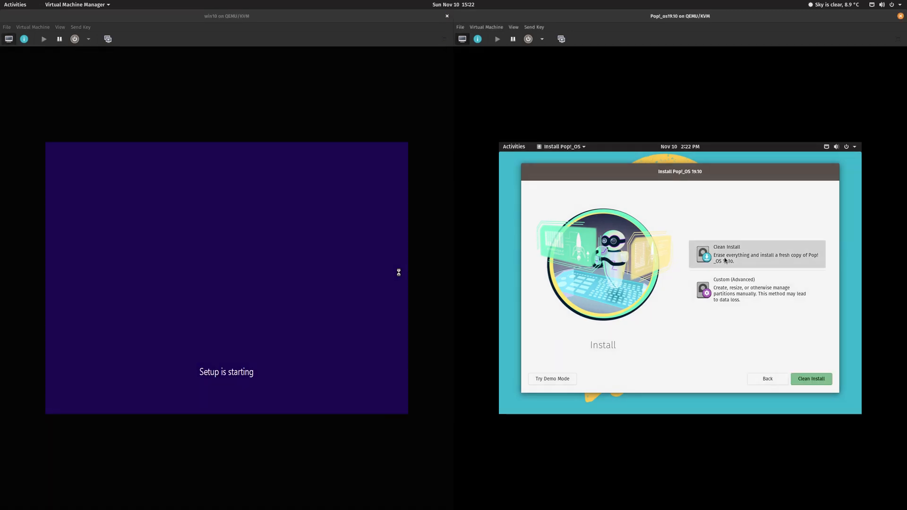
left_click(824, 379)
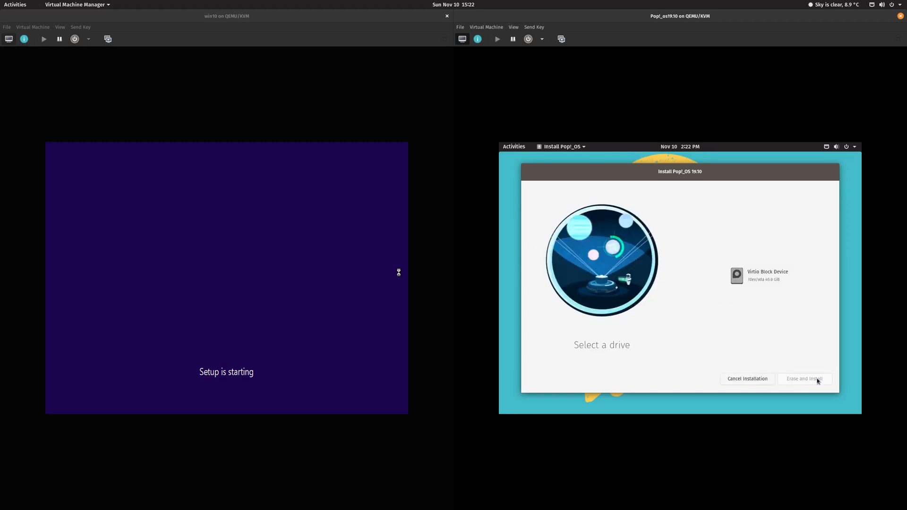
left_click(773, 276)
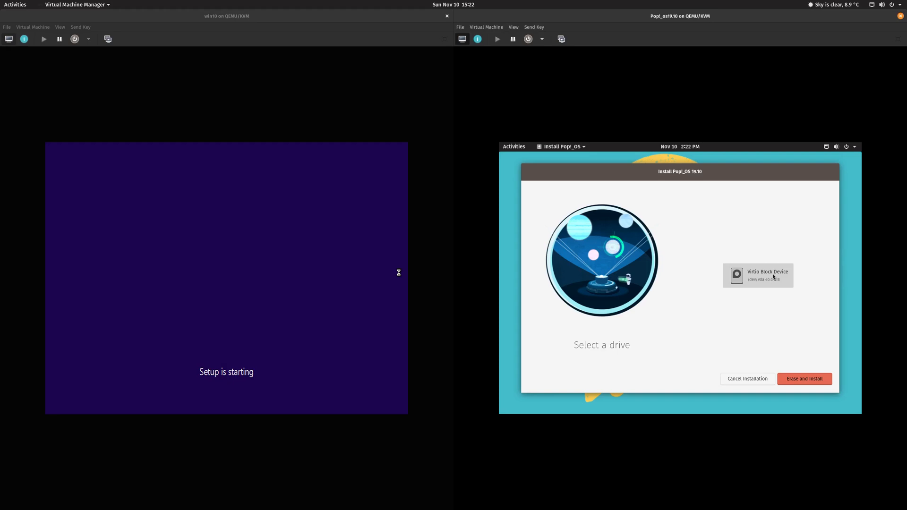
left_click(808, 383)
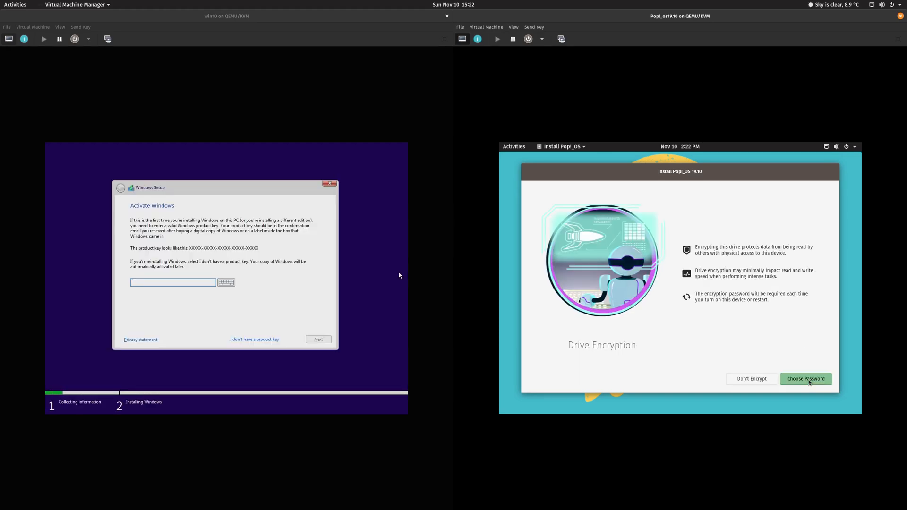
Step: Install Pop!_OS without encryption, and continue Windows setup without a product key using Windows 10 Home
left_click(755, 379)
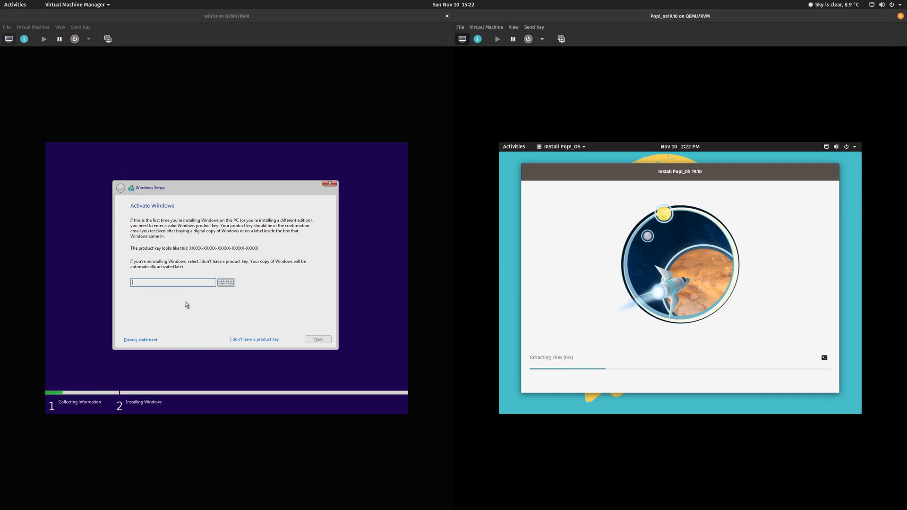
left_click(249, 340)
left_click(249, 340)
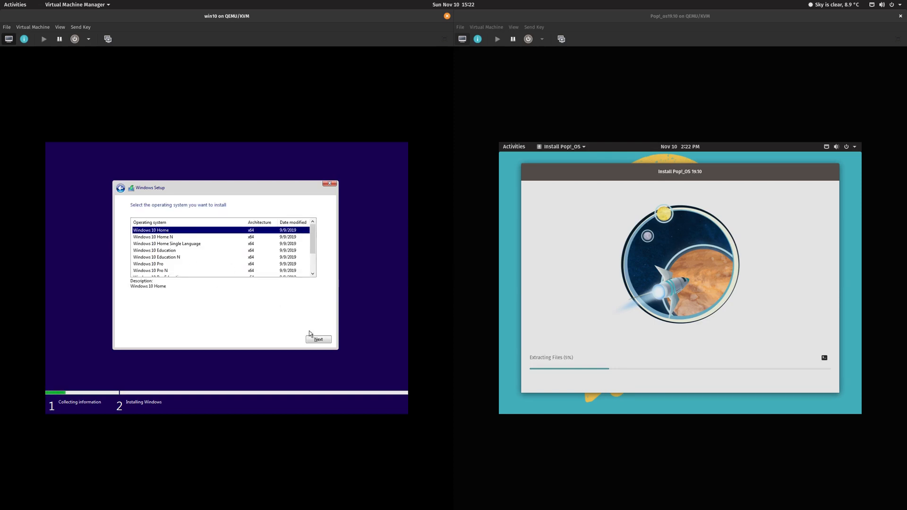
left_click(324, 341)
Step: Accept the Windows license terms and continue
scroll(217, 295, "down", 10)
scroll(217, 296, "down", 10)
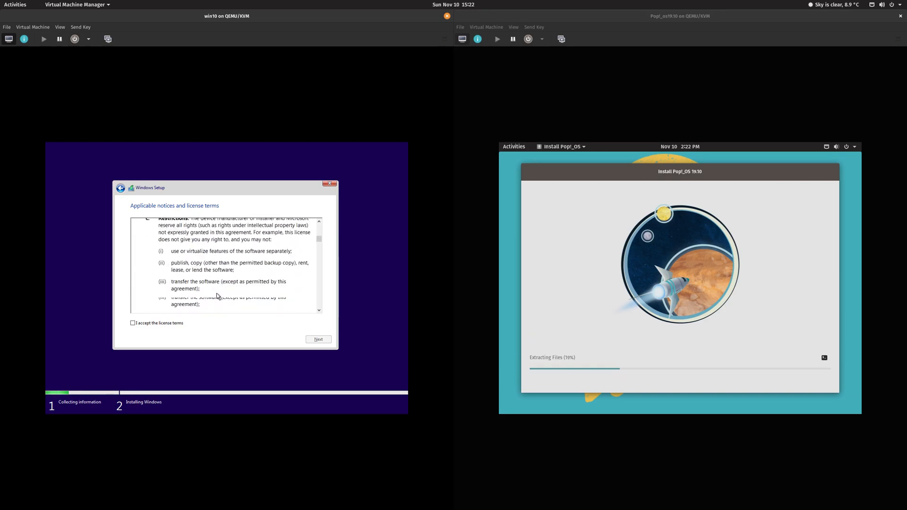
left_click(148, 325)
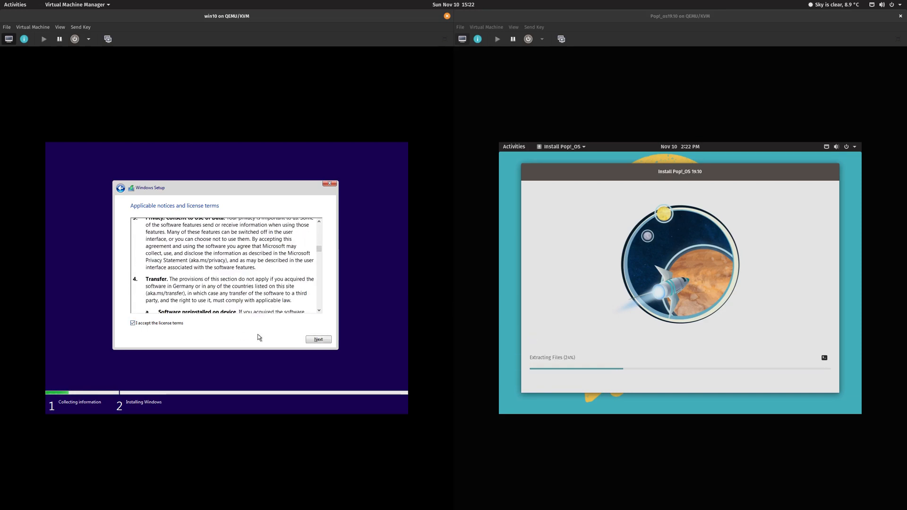
left_click(325, 340)
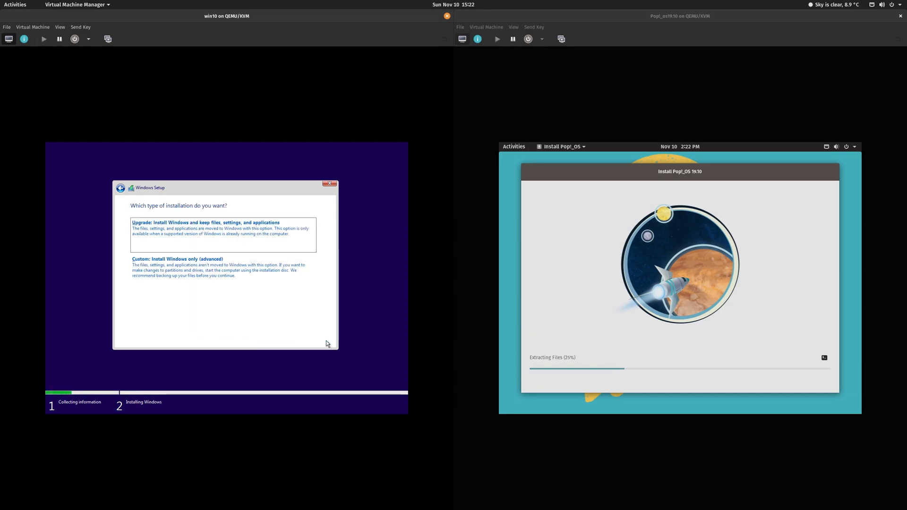
Step: Choose Custom: Install Windows only (advanced) onto the 40 GB Drive 0 unallocated space
left_click(221, 269)
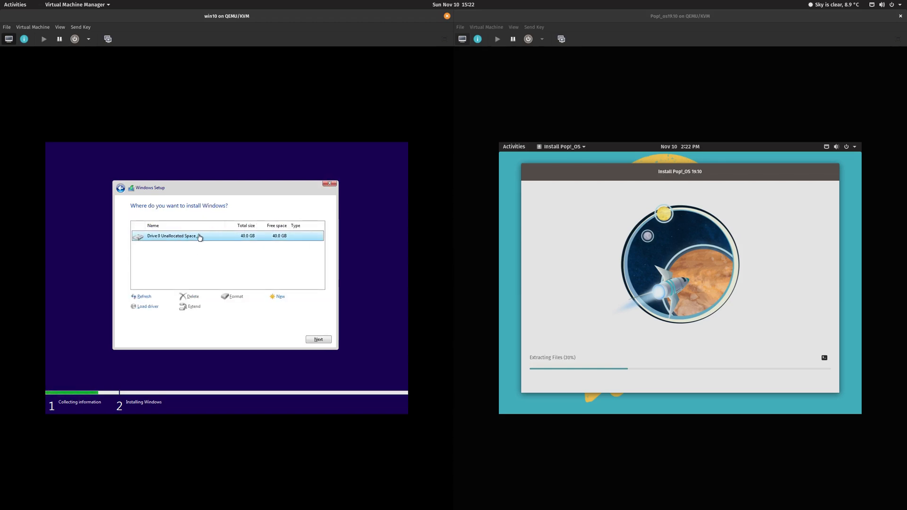
left_click(319, 339)
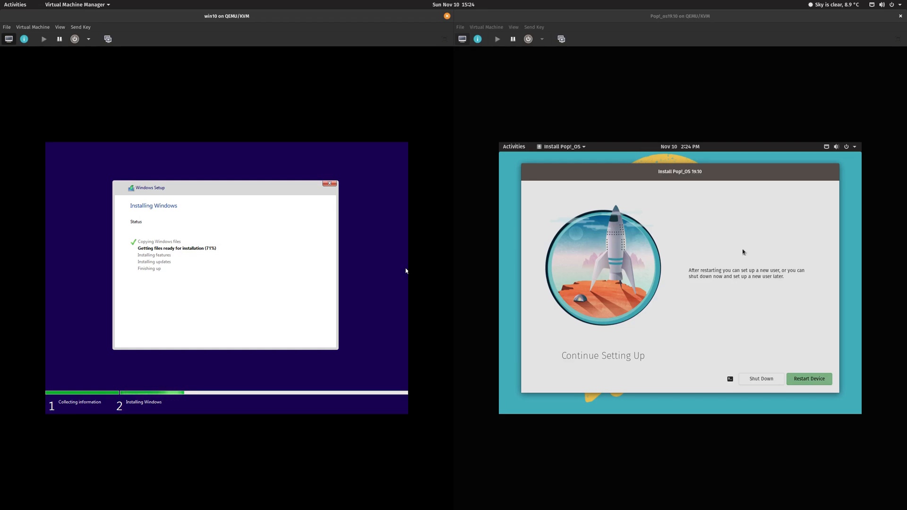
Step: Restart the Pop!_OS device now that installation has finished
left_click(814, 382)
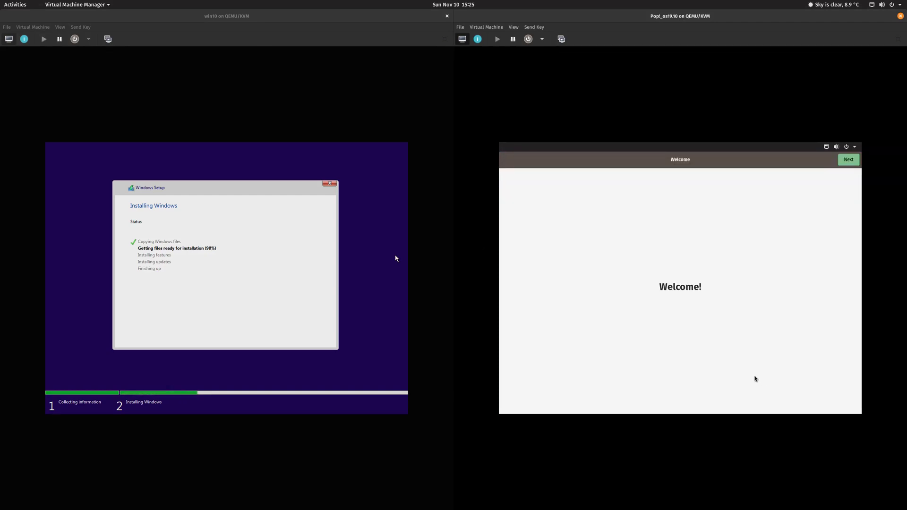
Step: Accept English (US) keyboard and time zone, disable Location Services, and skip online accounts in Pop!_OS
left_click(850, 161)
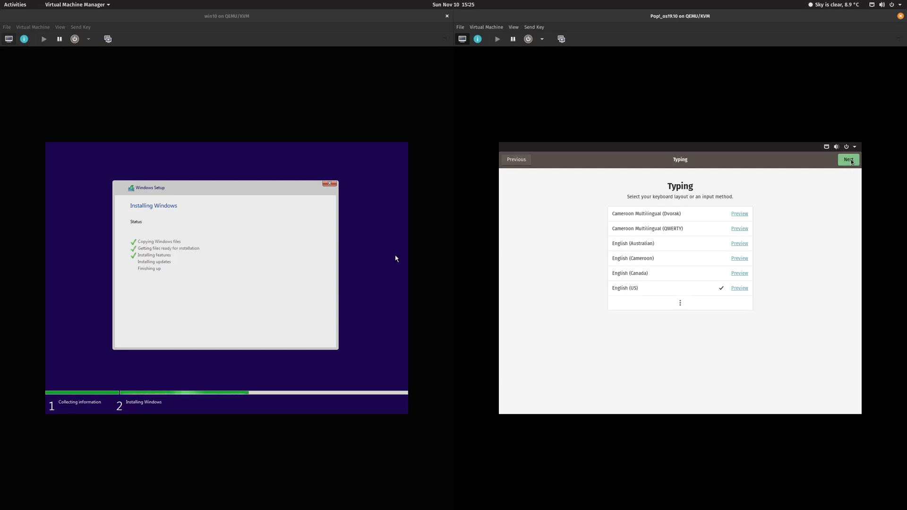
left_click(849, 163)
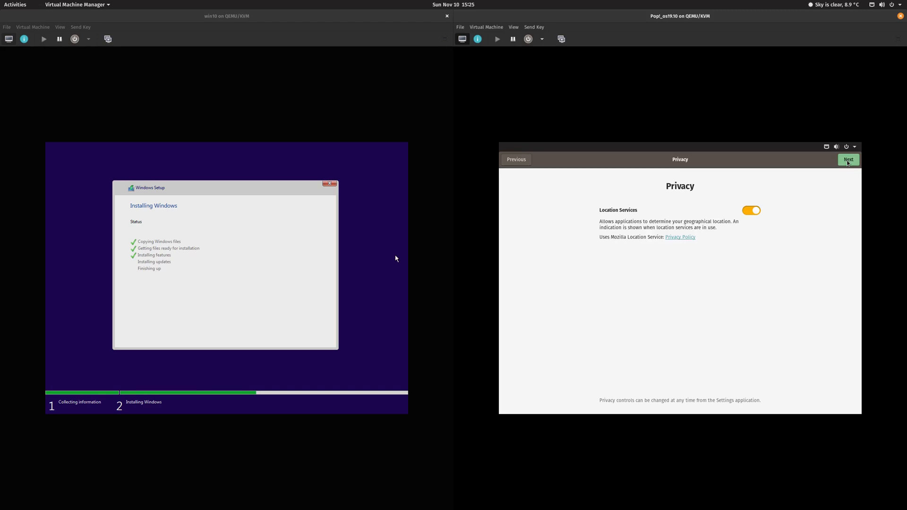
left_click(751, 212)
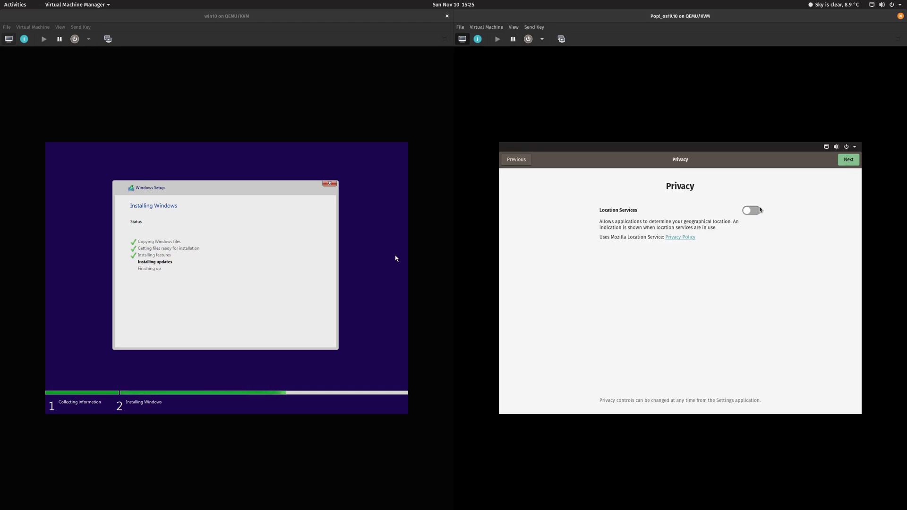
left_click(849, 160)
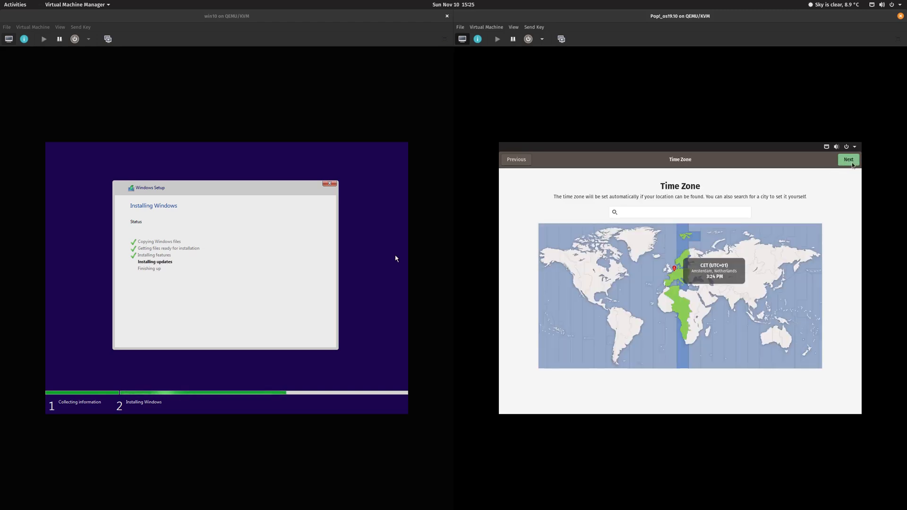
left_click(853, 164)
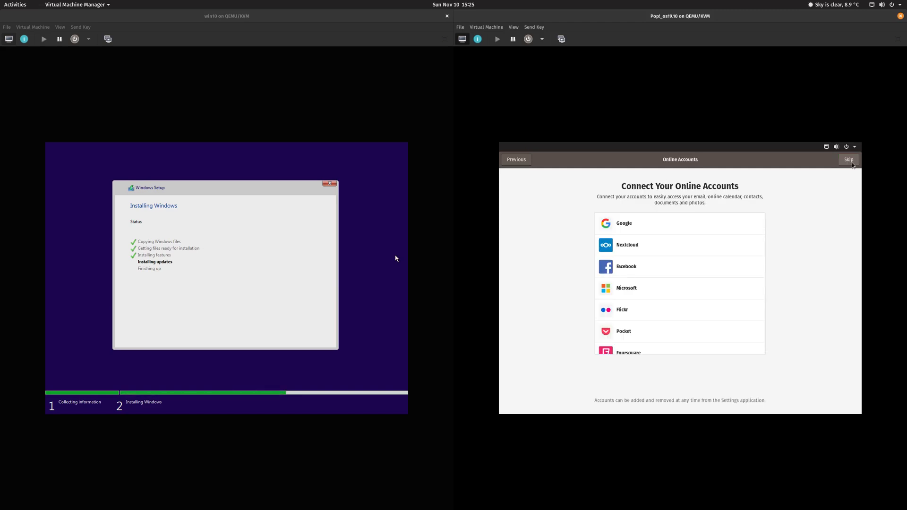
left_click(853, 164)
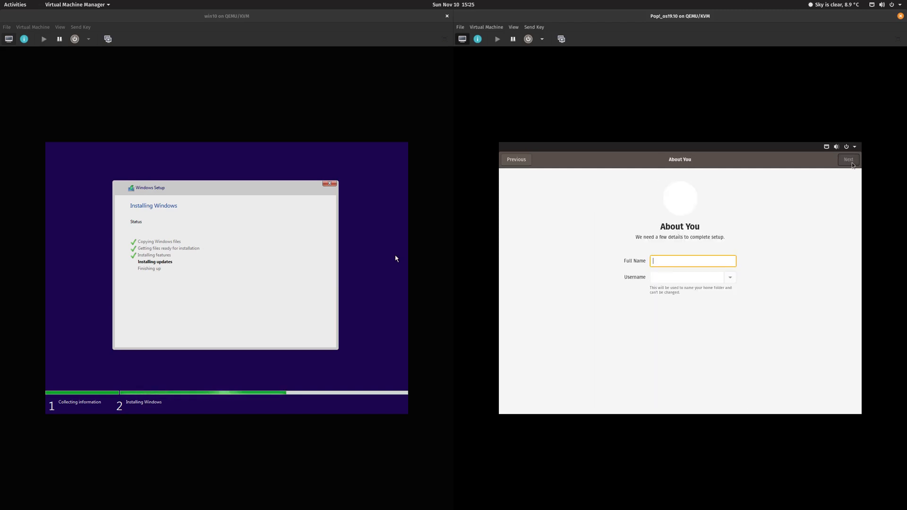
Step: Enter the full name and username, then set and confirm the account password
type("DL")
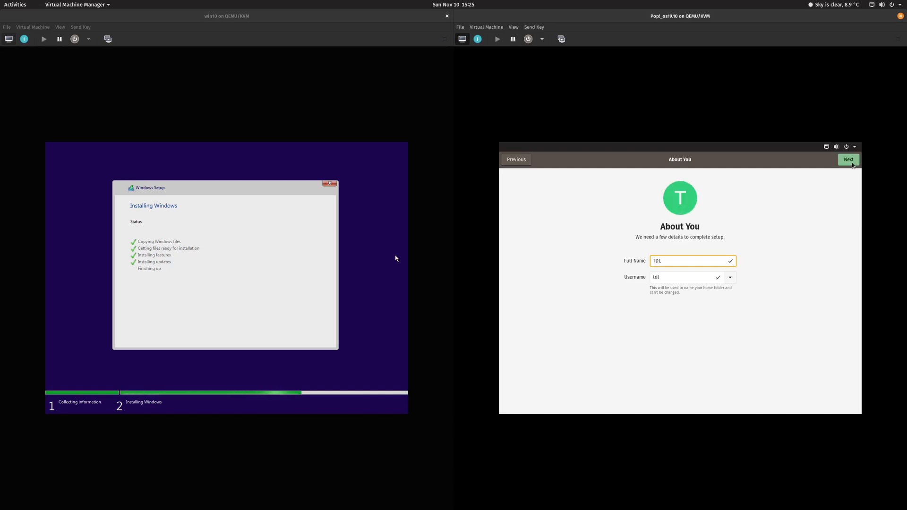
left_click(849, 161)
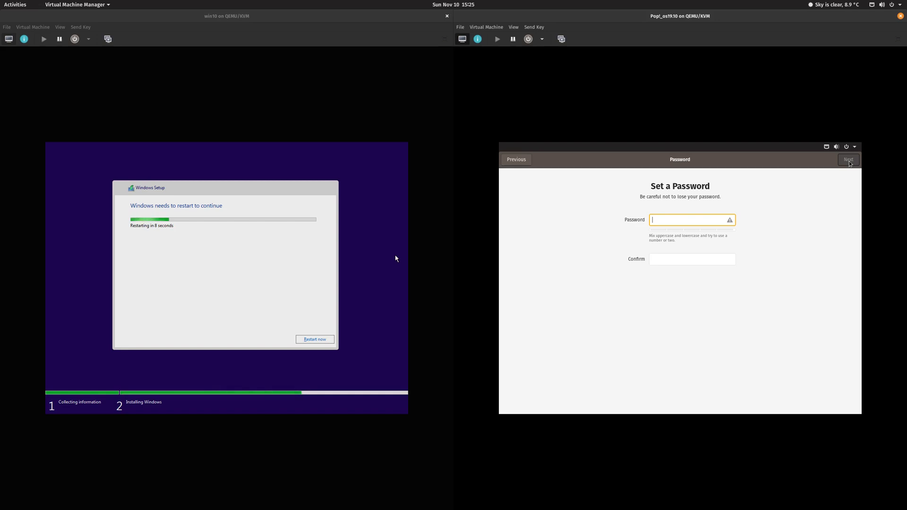
type("testtest")
key("Tab")
type("testtest")
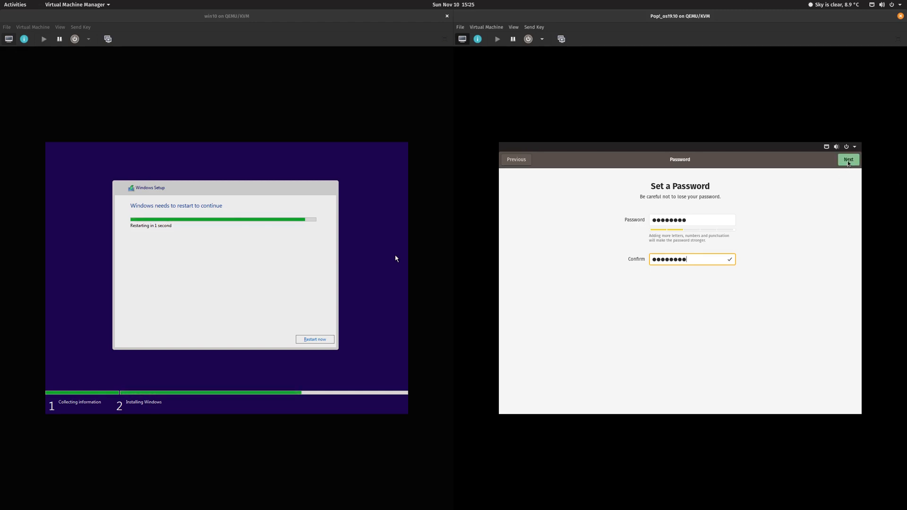
left_click(848, 162)
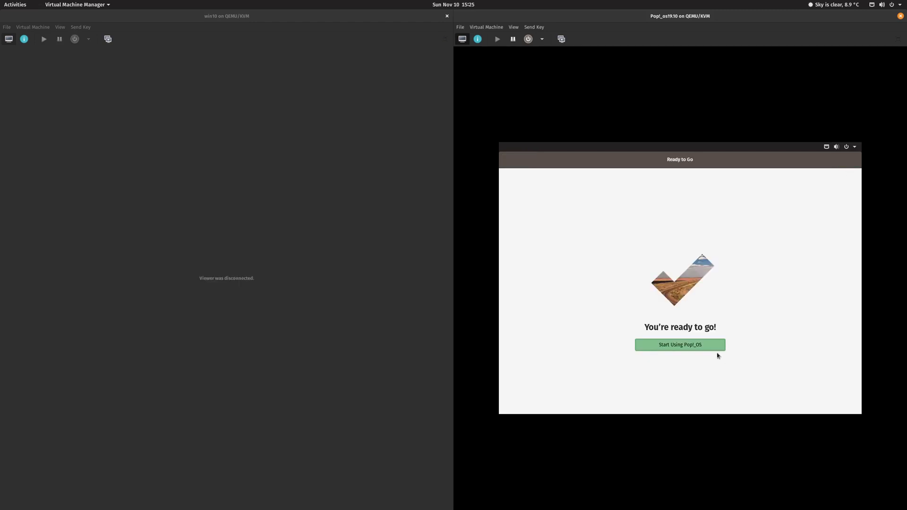
Step: Choose Start Using Pop!_OS to finish setup and reach the desktop
left_click(708, 350)
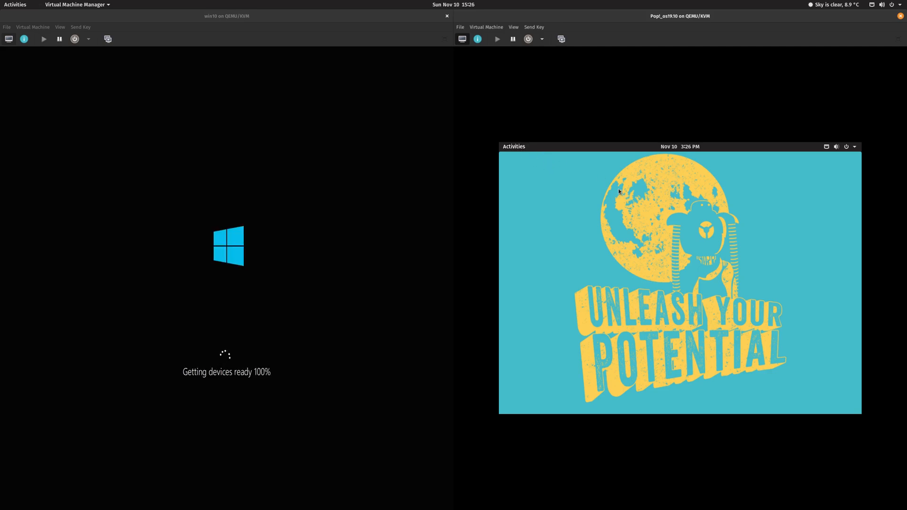
Step: Install gnome-tweaks from a Pop!_OS terminal with sudo apt install, confirming the password and prompt
key("super")
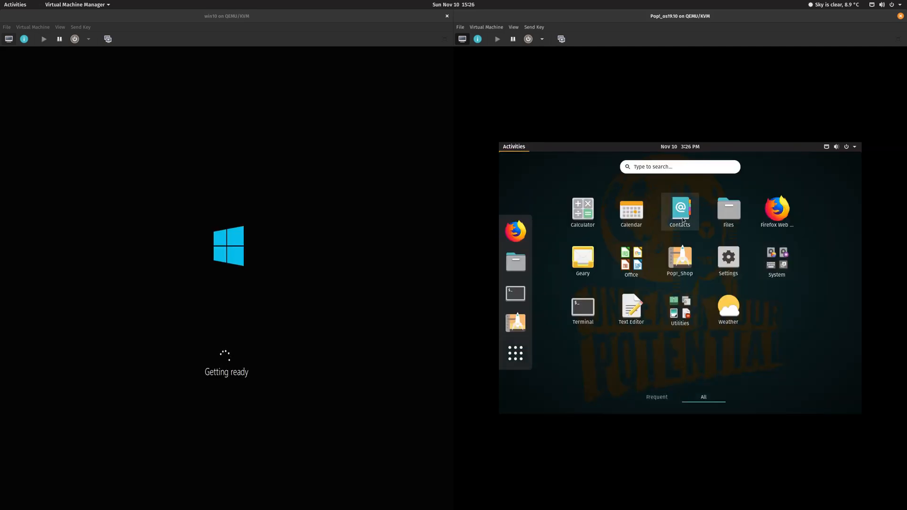
left_click(593, 316)
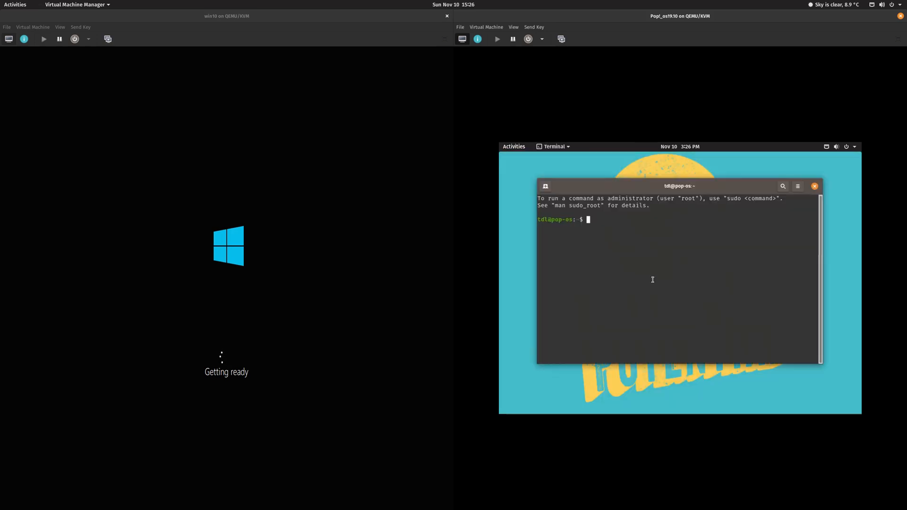
type("sudo apt ")
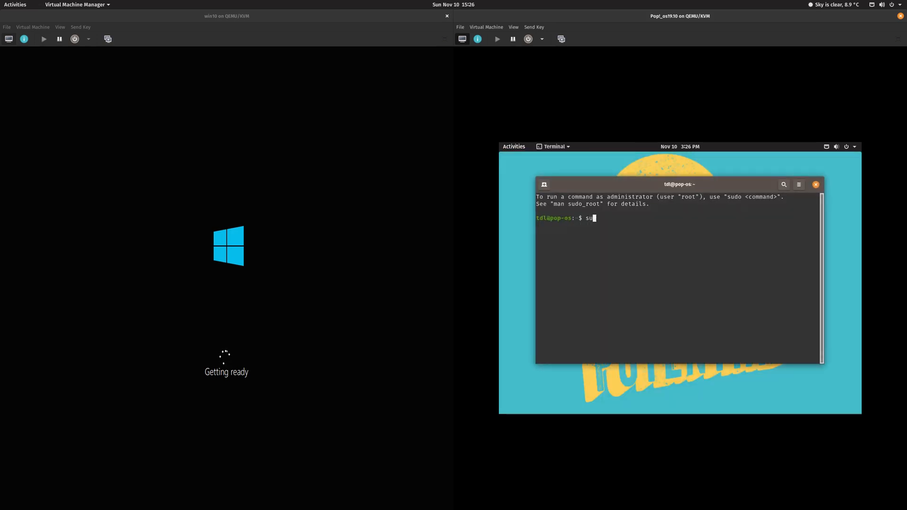
type("g")
type("no")
type("me")
type("-te")
type("weaks")
key("Left")
key("Left")
key("Left")
key("Left")
key("Left")
key("Left")
key("Left")
key("Left")
key("Left")
key("Left")
key("Left")
key("Left")
type("install")
key("Return")
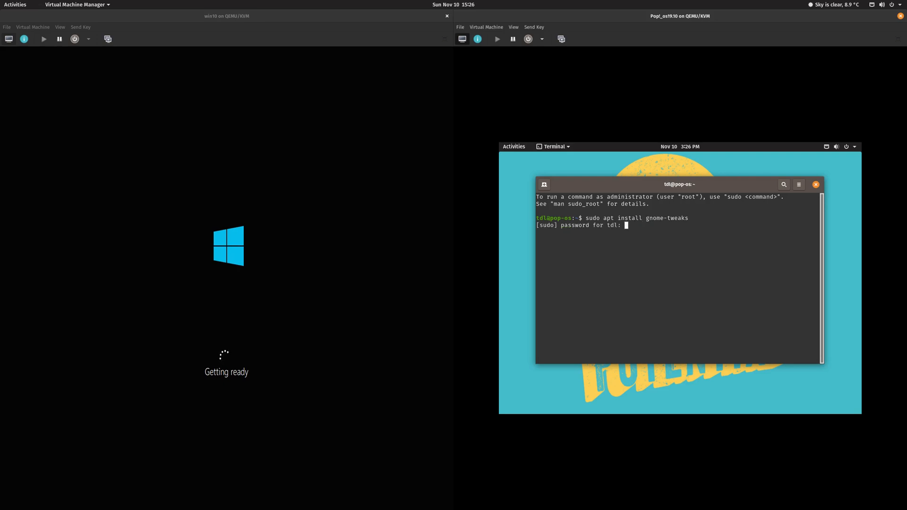
key("Return")
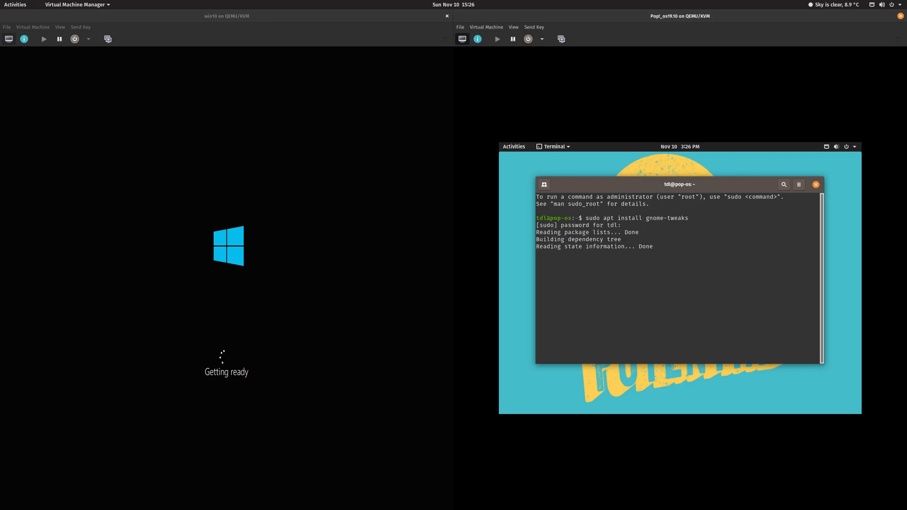
key("Return")
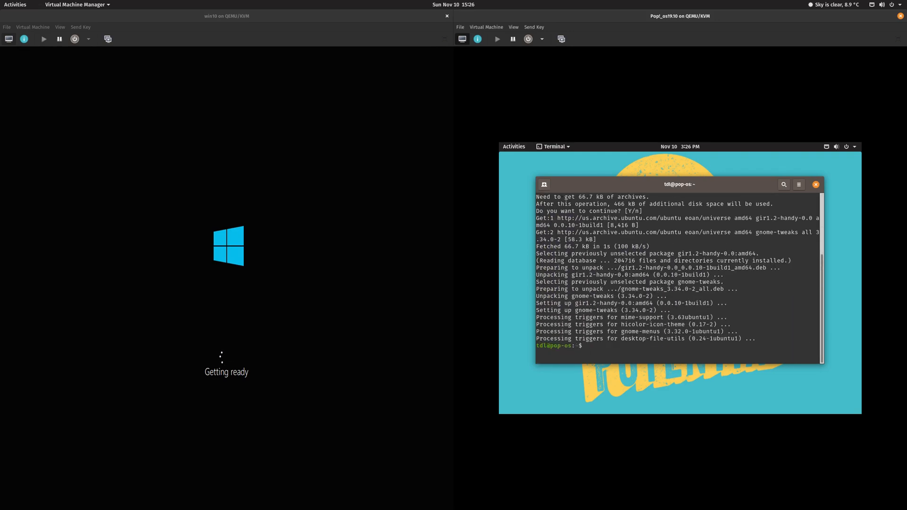
Step: Try installing dash-to-panel with sudo apt install, then exit the terminal
key("Up")
key("BackSpace")
key("BackSpace")
key("BackSpace")
key("BackSpace")
key("BackSpace")
key("BackSpace")
key("BackSpace")
key("BackSpace")
key("BackSpace")
key("BackSpace")
key("BackSpace")
key("BackSpace")
type("dash-to-panel")
key("Return")
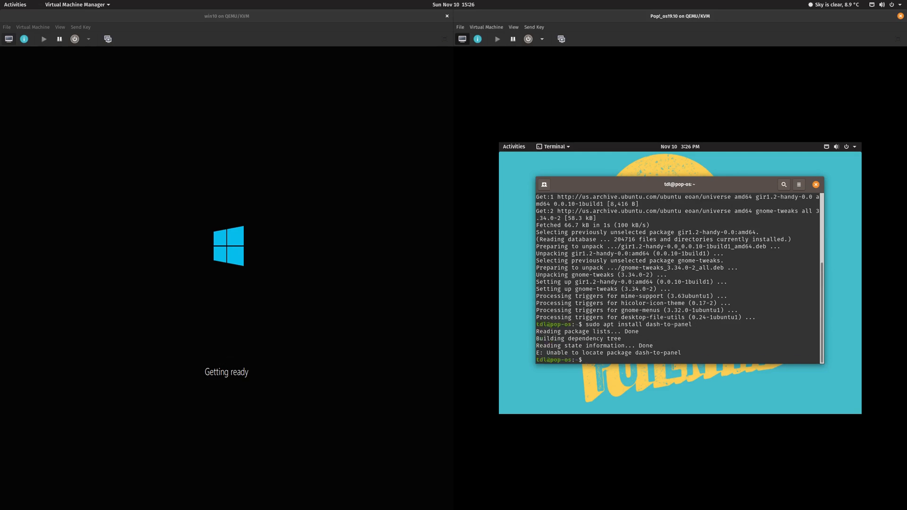
type("exit")
key("Return")
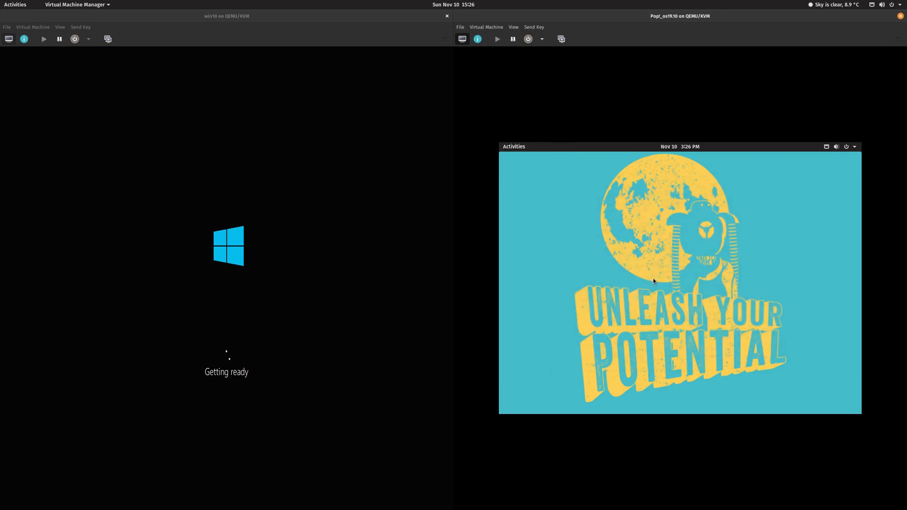
key("super")
type("pop")
key("Return")
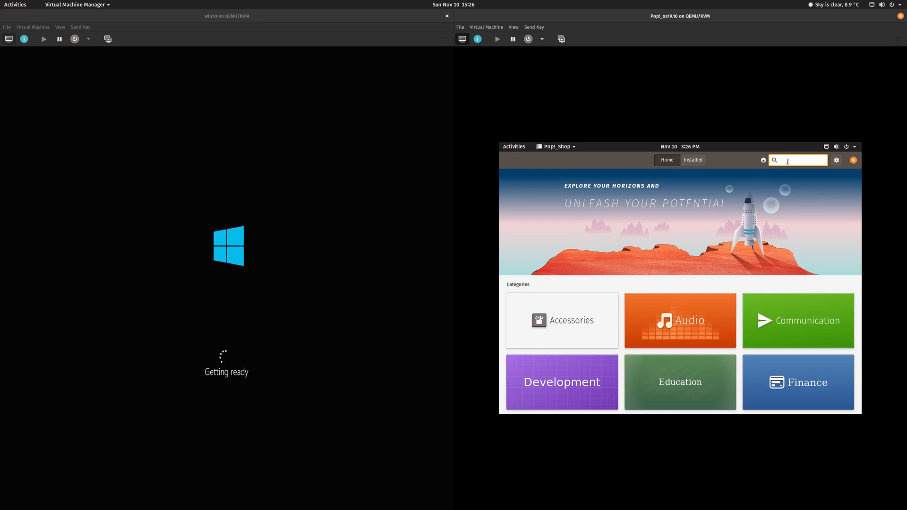
type("dash to pa")
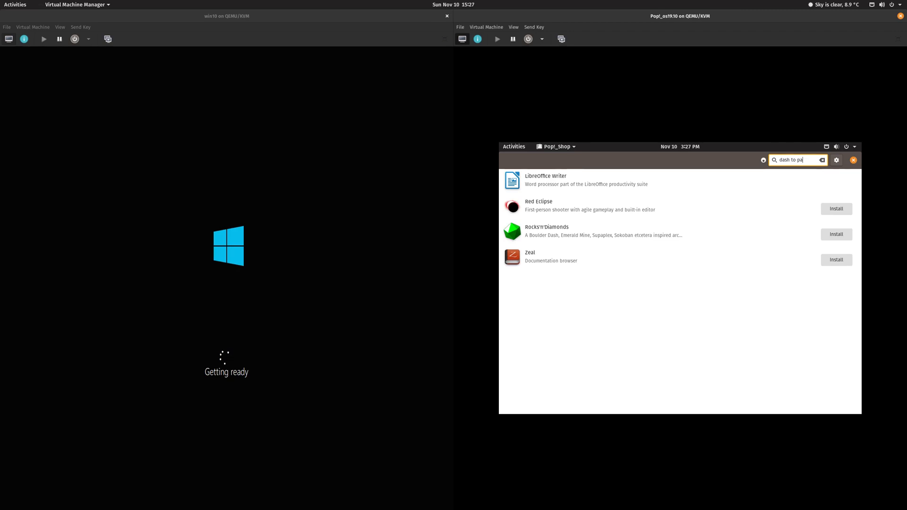
key("BackSpace")
key("BackSpace")
key("BackSpace")
key("BackSpace")
key("BackSpace")
key("BackSpace")
key("BackSpace")
key("BackSpace")
key("BackSpace")
key("BackSpace")
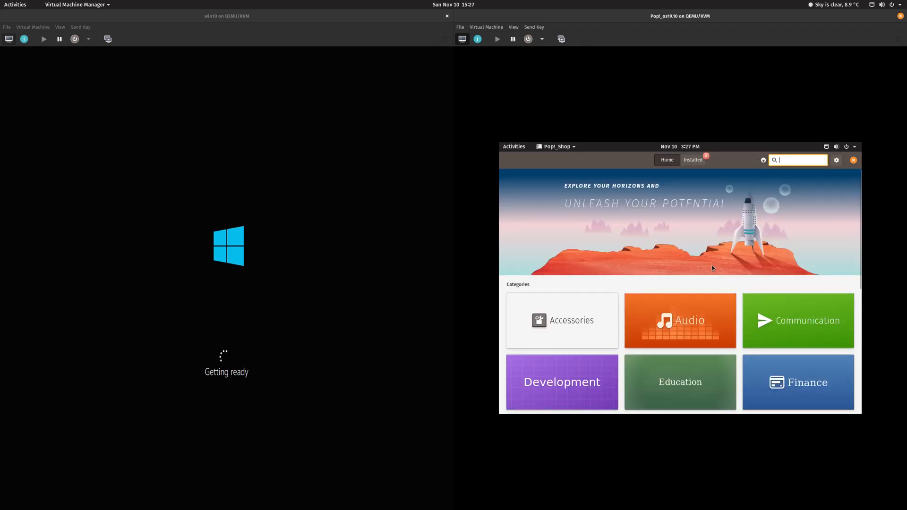
scroll(712, 264, "down", 6)
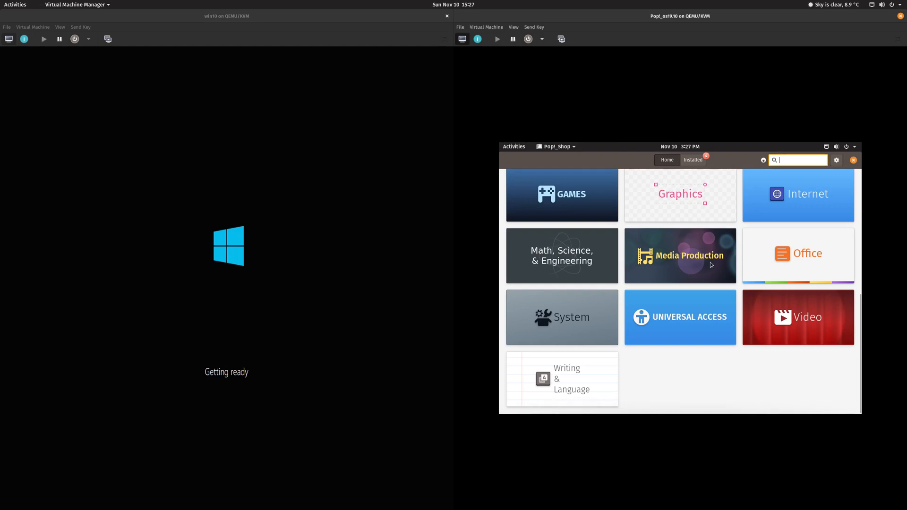
scroll(711, 263, "up", 4)
scroll(710, 264, "down", 3)
scroll(712, 265, "down", 1)
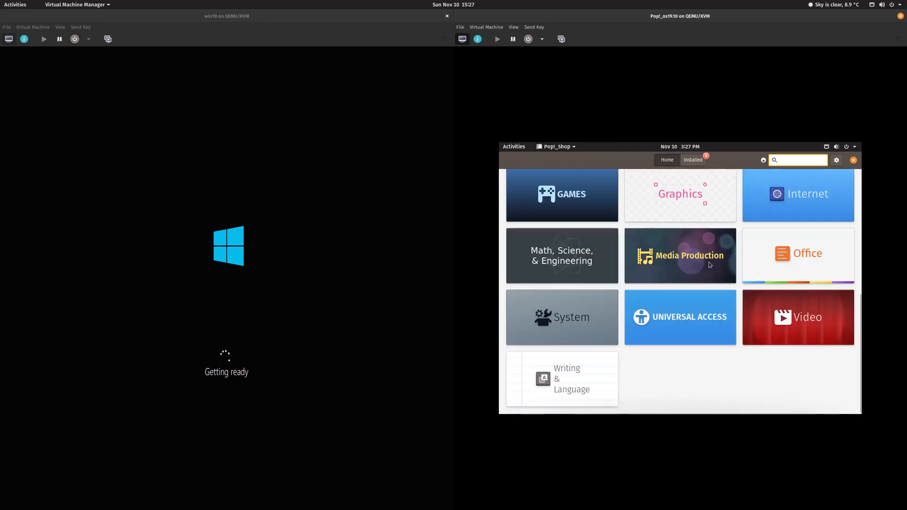
left_click(565, 306)
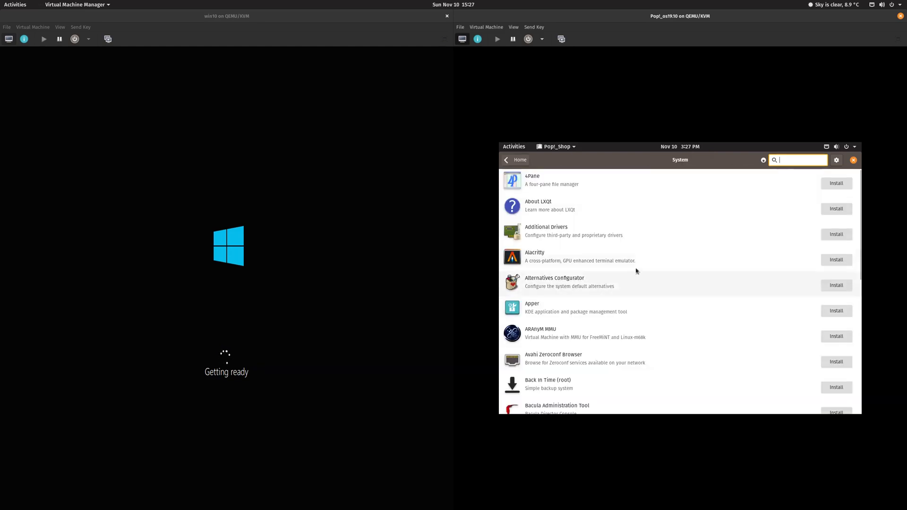
scroll(644, 267, "down", 5)
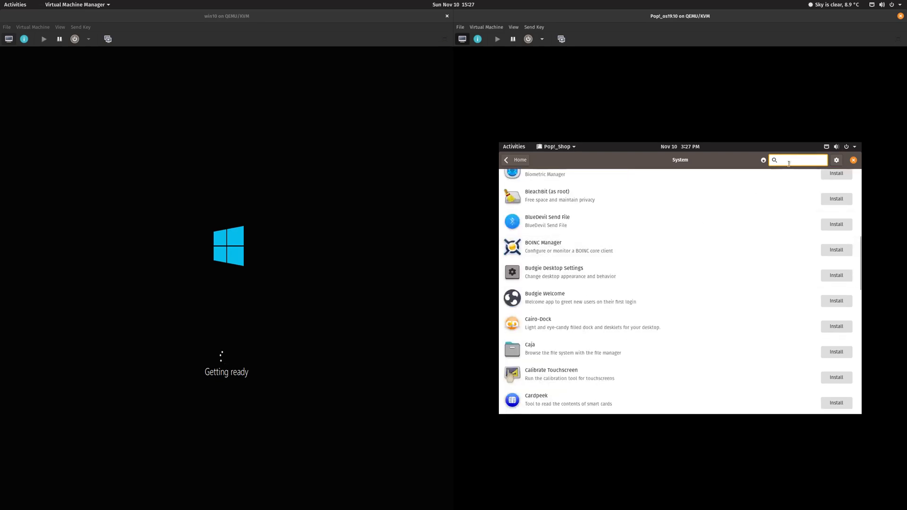
type("dash")
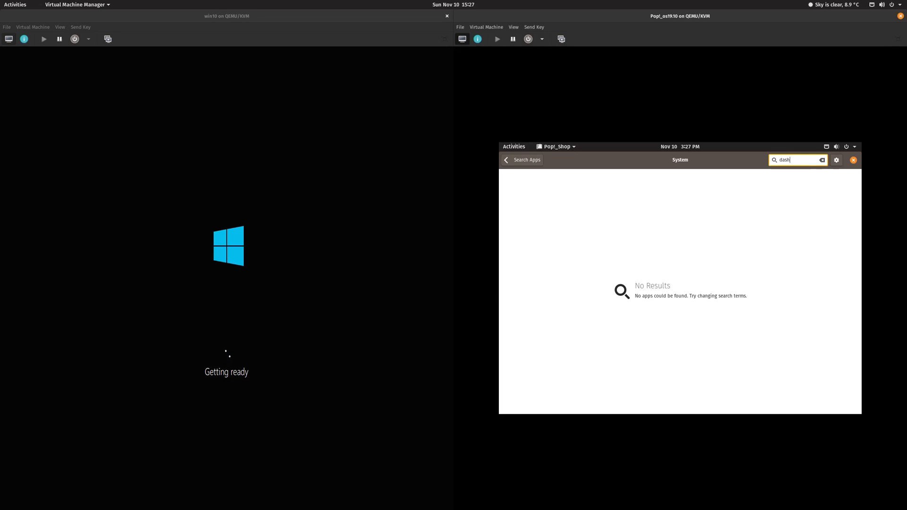
left_click(533, 159)
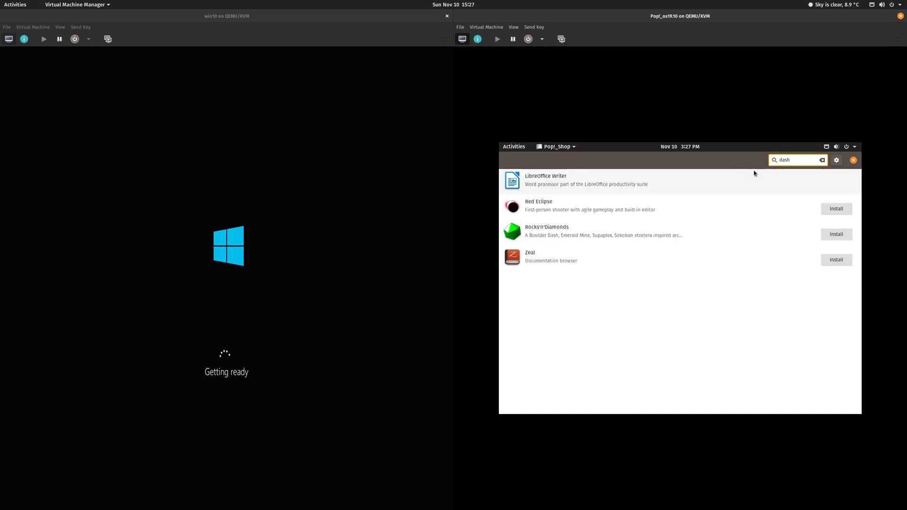
left_click(853, 160)
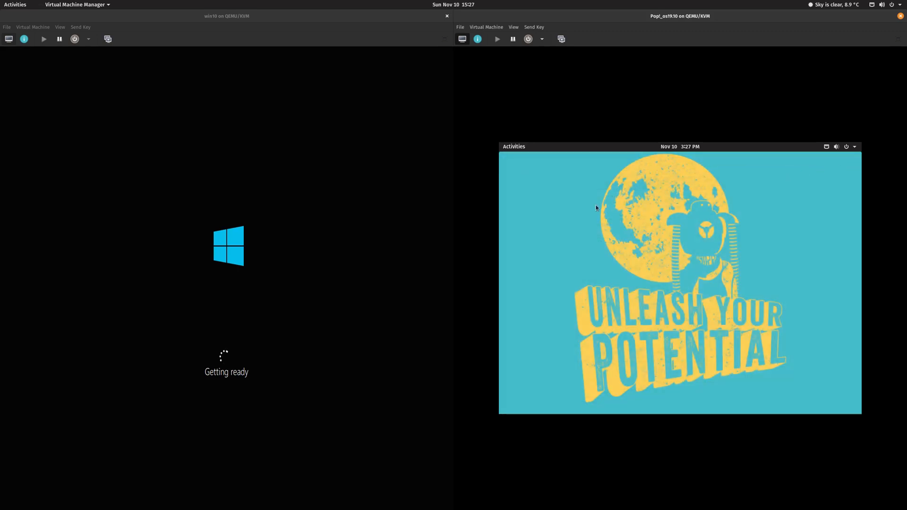
Step: Launch Firefox in Pop!_OS and close its Privacy Notice tab
key("super")
type("fir")
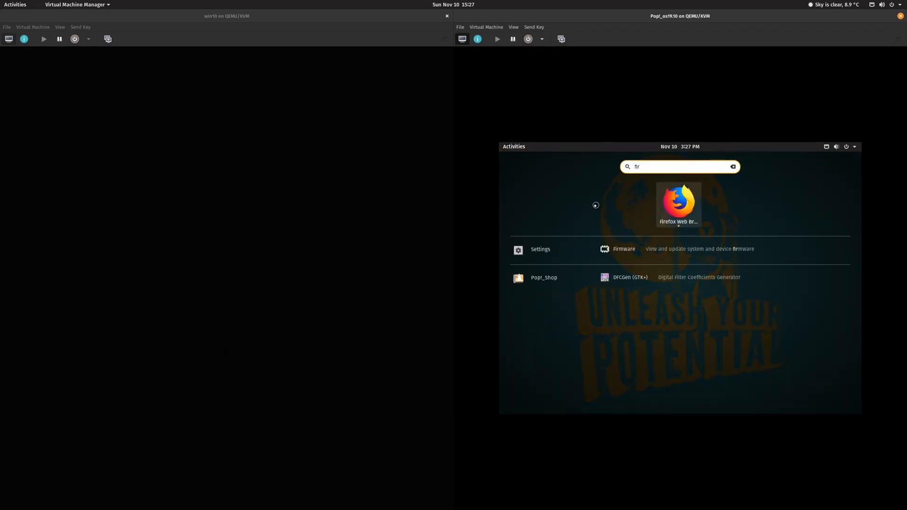
key("Return")
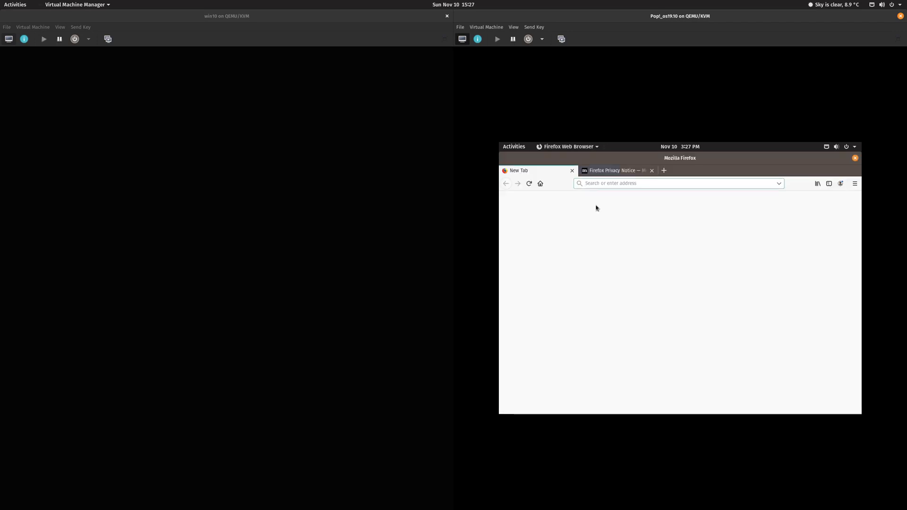
left_click(614, 171)
left_click(652, 170)
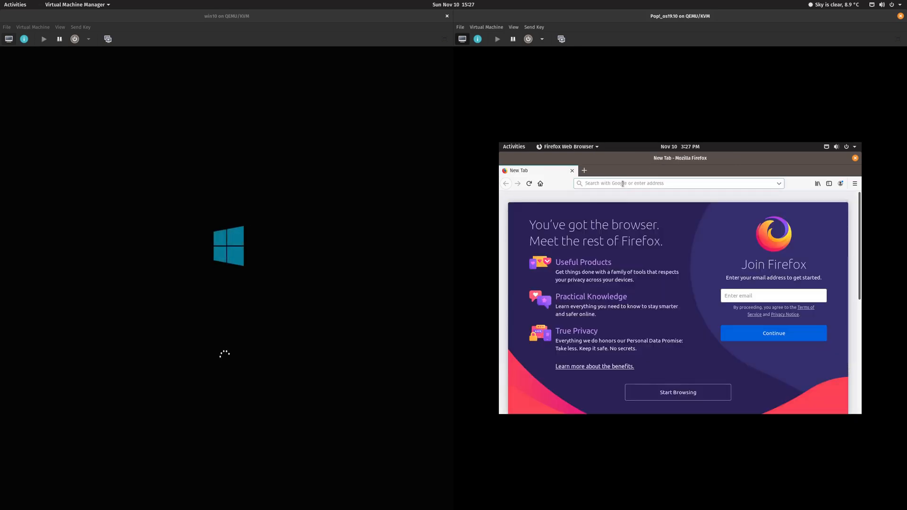
Step: Search Google for 'gnome extensions' from the Firefox address bar
type("gnoem")
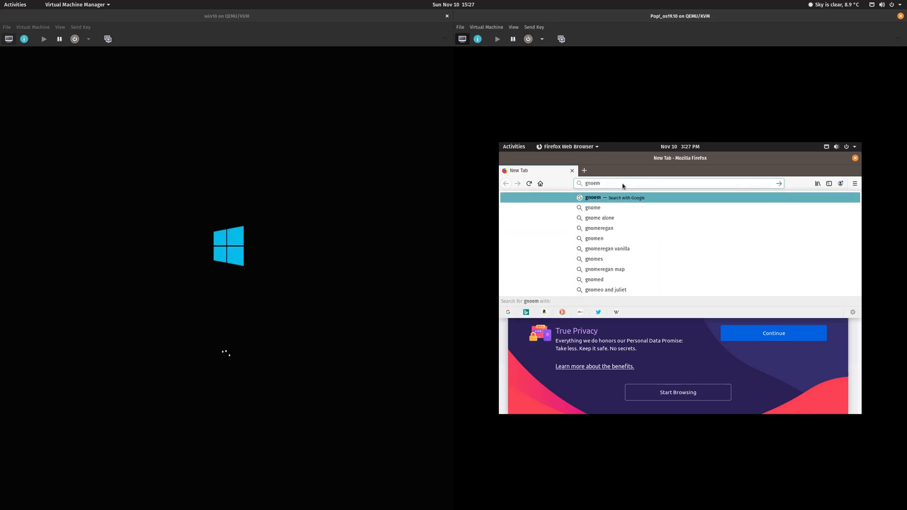
key("BackSpace")
key("BackSpace")
type("me e")
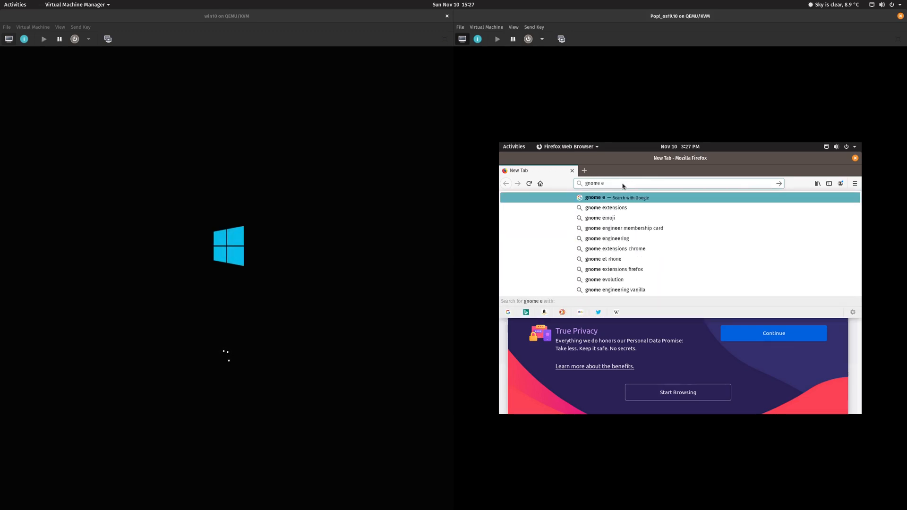
type("xtensions")
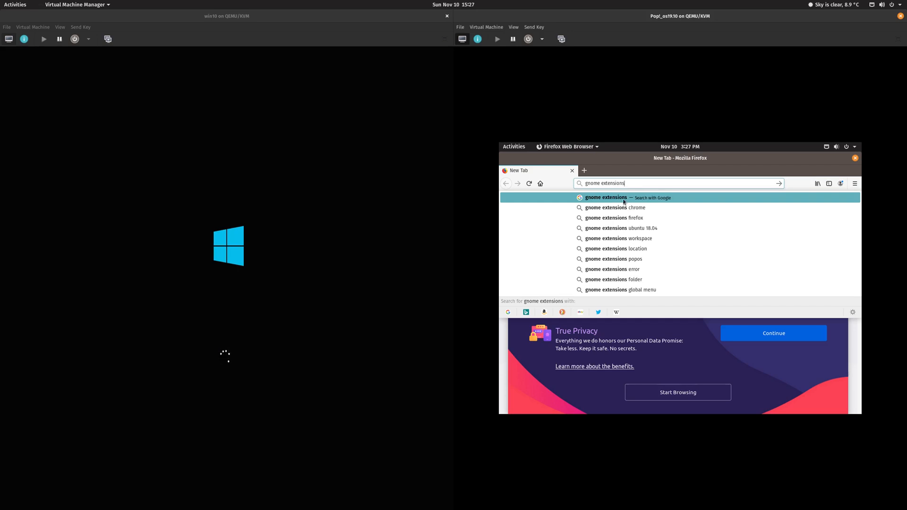
left_click(624, 199)
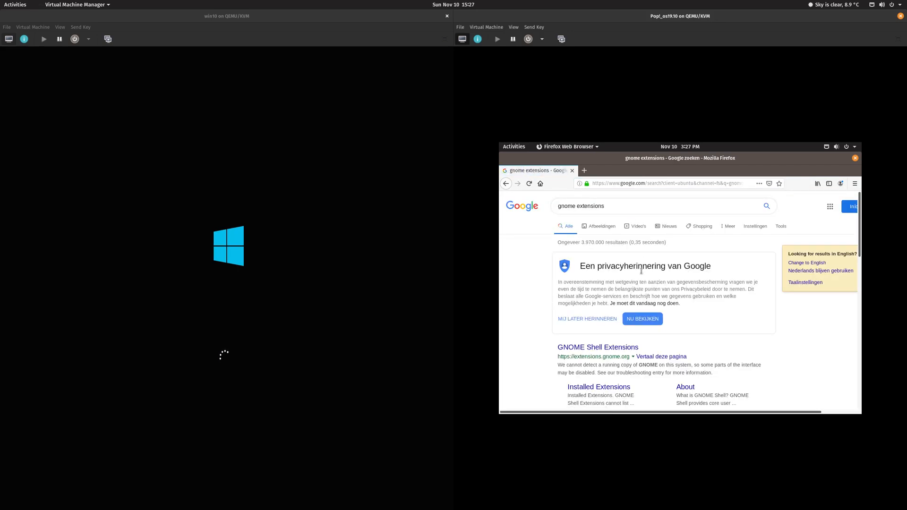
scroll(640, 275, "down", 3)
scroll(641, 275, "down", 1)
Step: Install the GNOME Shell integration add-on in Firefox, granting its permissions
left_click(588, 257)
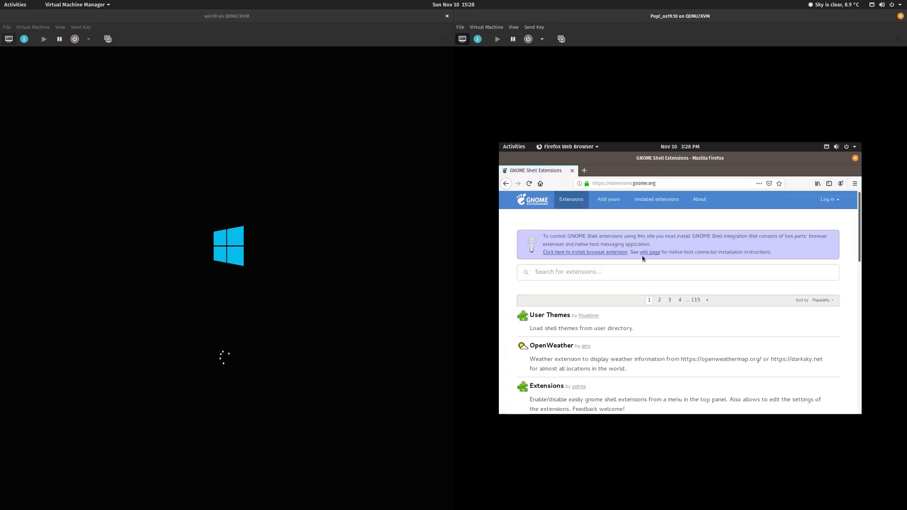
left_click(598, 254)
left_click(681, 242)
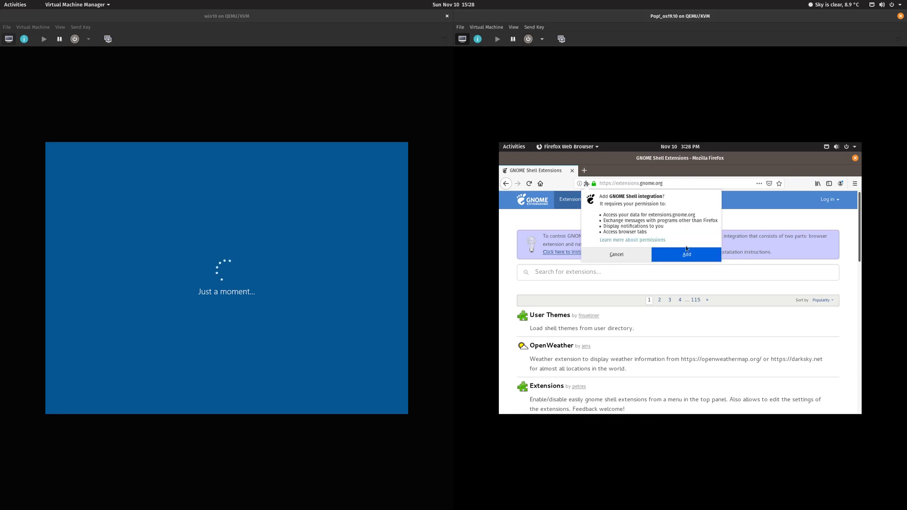
left_click(690, 251)
left_click(799, 238)
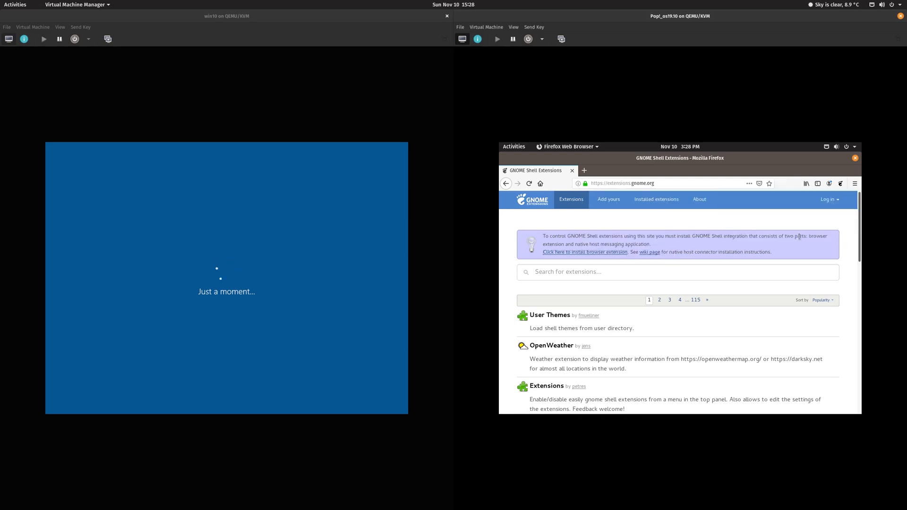
Step: Open extensions.gnome.org, close the duplicate tab, and search for 'dash to pa'
left_click(840, 184)
left_click(572, 170)
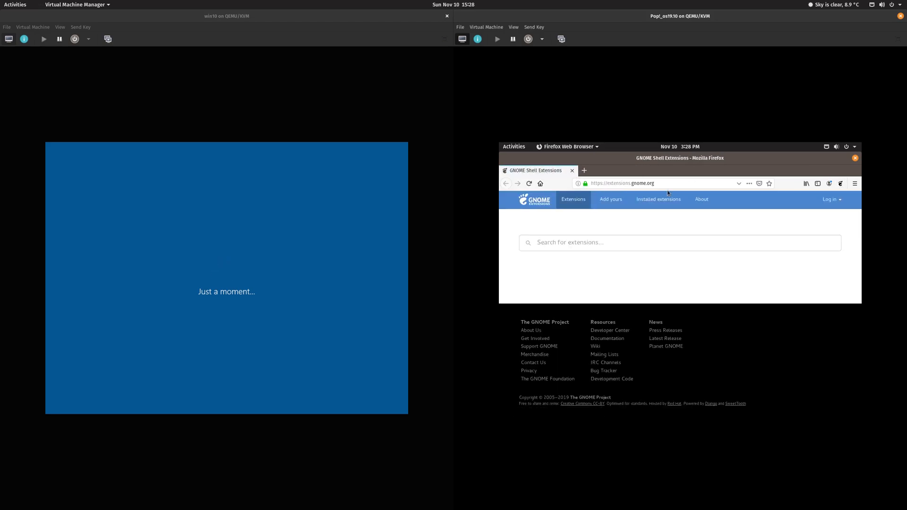
left_click(621, 238)
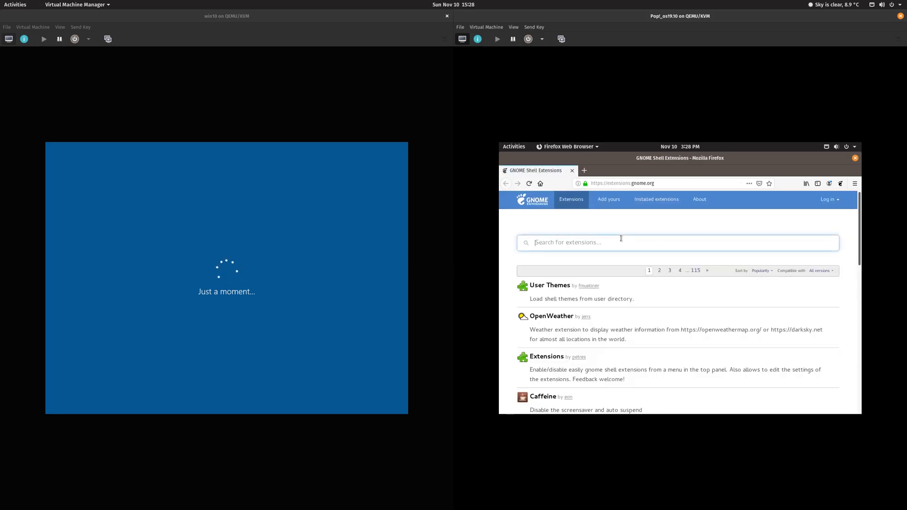
type("dash to pa")
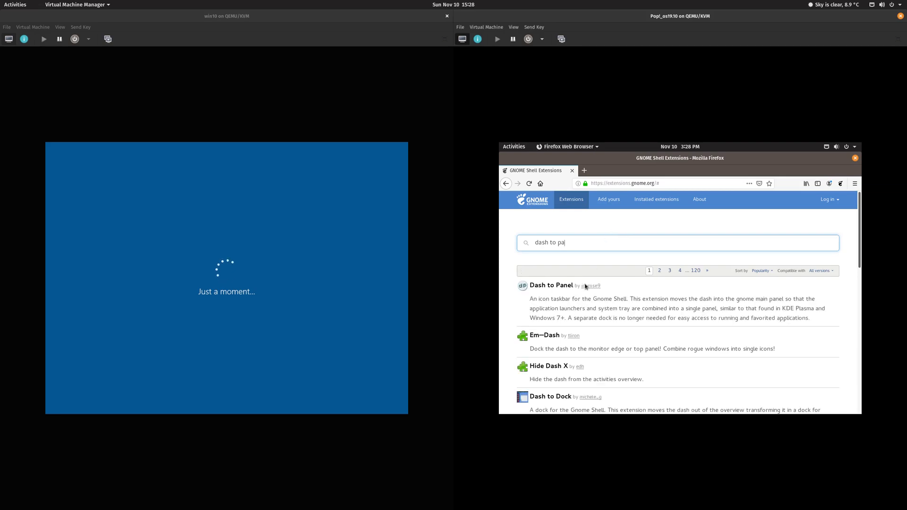
Step: Install and enable Dash to Panel, then check the applications grid from the new bottom panel
left_click(563, 286)
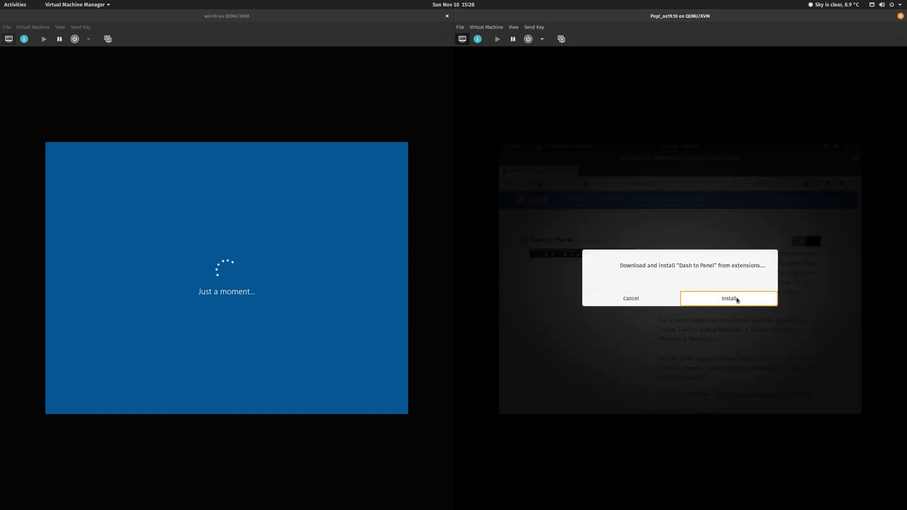
left_click(735, 298)
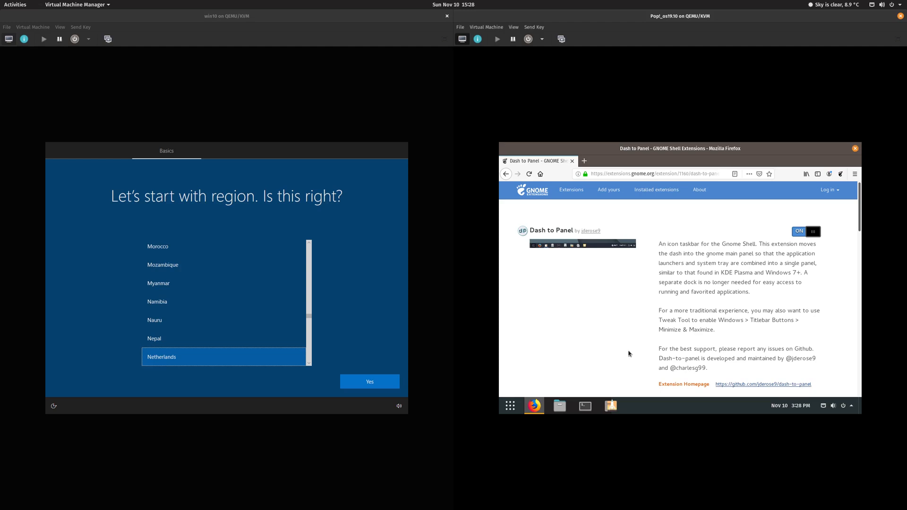
left_click(509, 407)
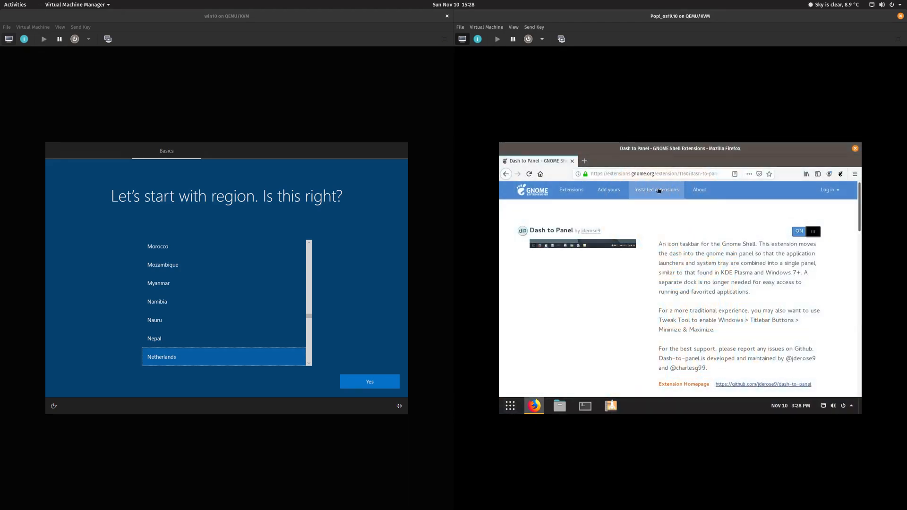
Step: Set the Windows region to Netherlands and search extensions for 'arc' to open Arc Menu
left_click(506, 174)
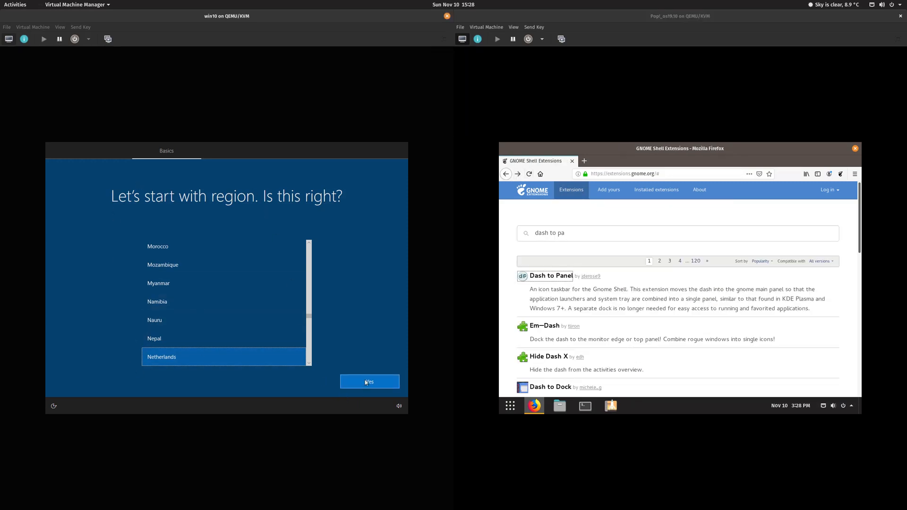
left_click(365, 383)
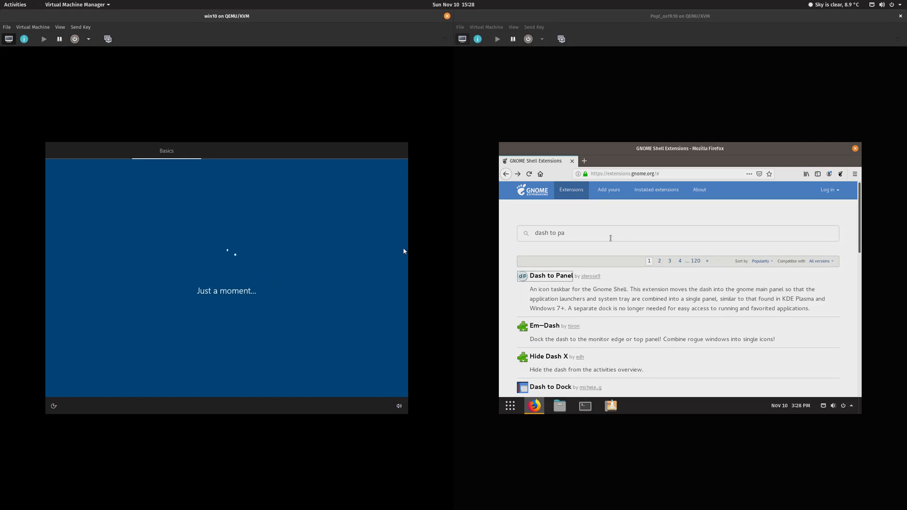
left_click(610, 238)
key("BackSpace")
key("BackSpace")
key("BackSpace")
key("BackSpace")
key("BackSpace")
key("BackSpace")
key("BackSpace")
key("BackSpace")
key("BackSpace")
key("BackSpace")
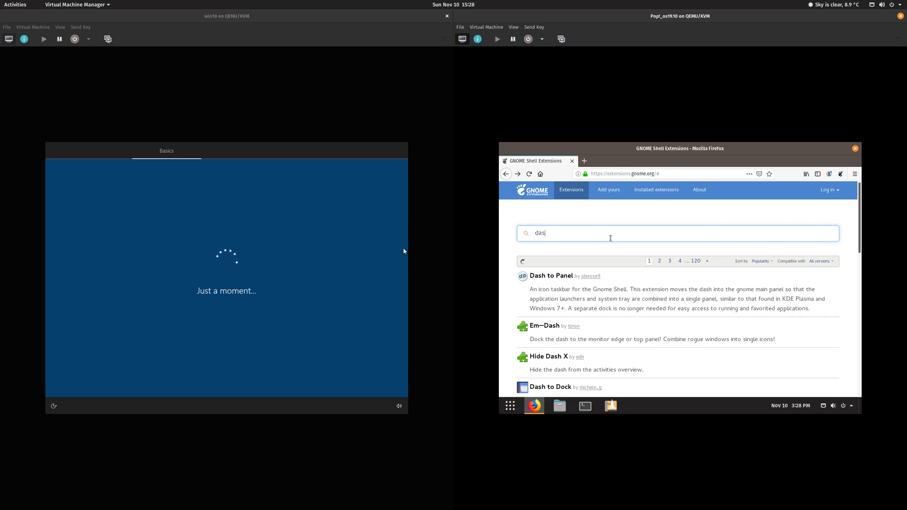
type("arc")
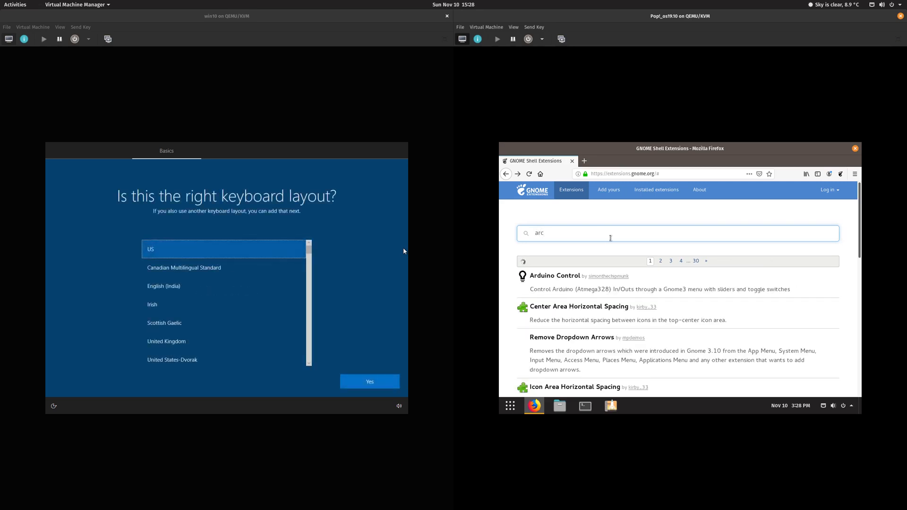
left_click(549, 277)
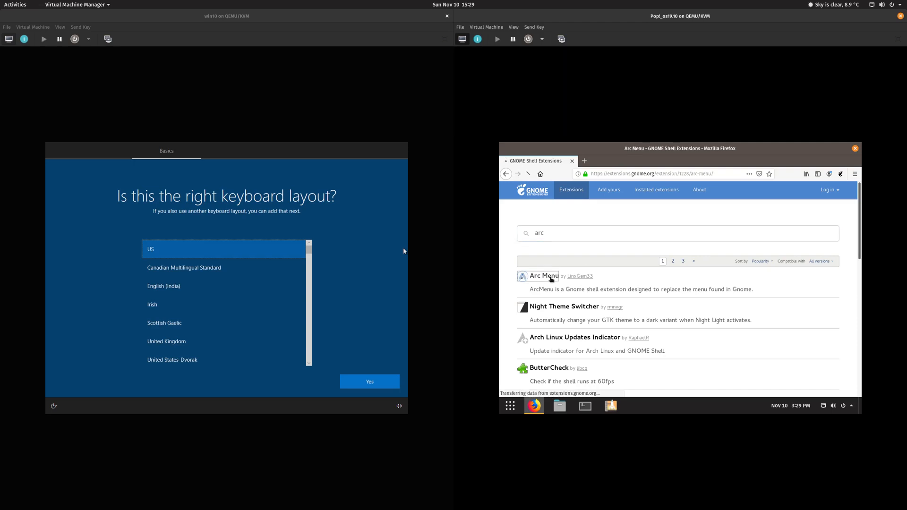
Step: Accept the US keyboard with no second layout, then try installing Arc Menu and review its dependencies
left_click(369, 382)
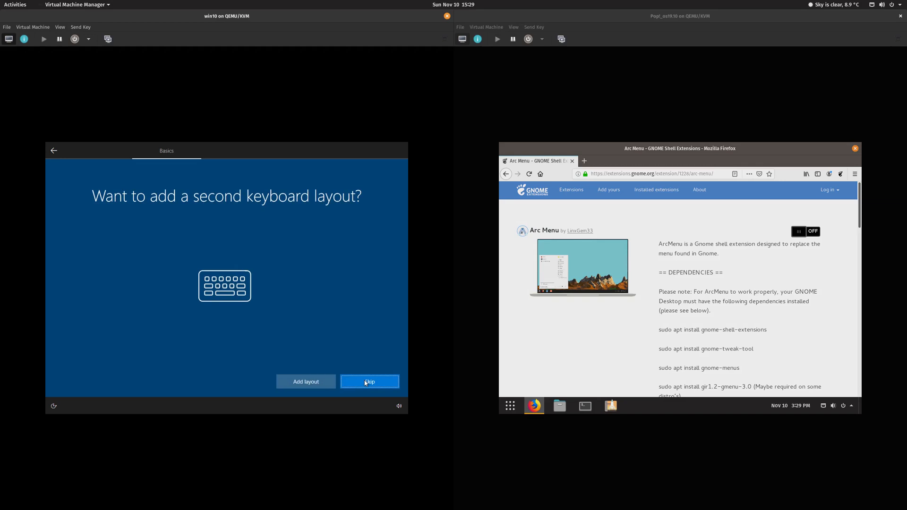
left_click(368, 381)
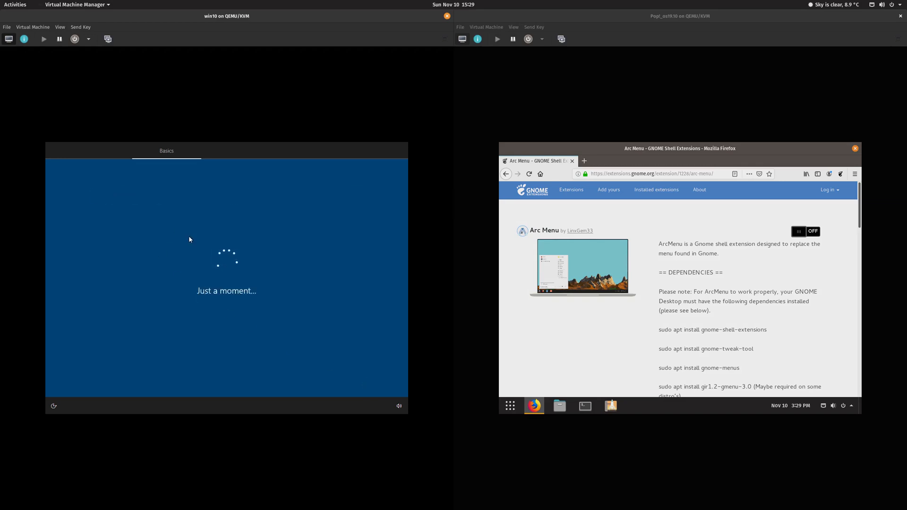
left_click(815, 235)
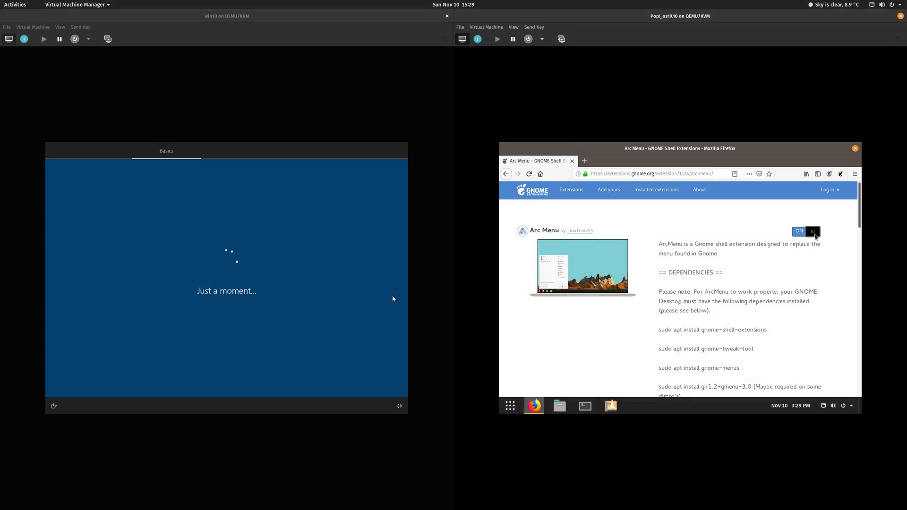
left_click(733, 301)
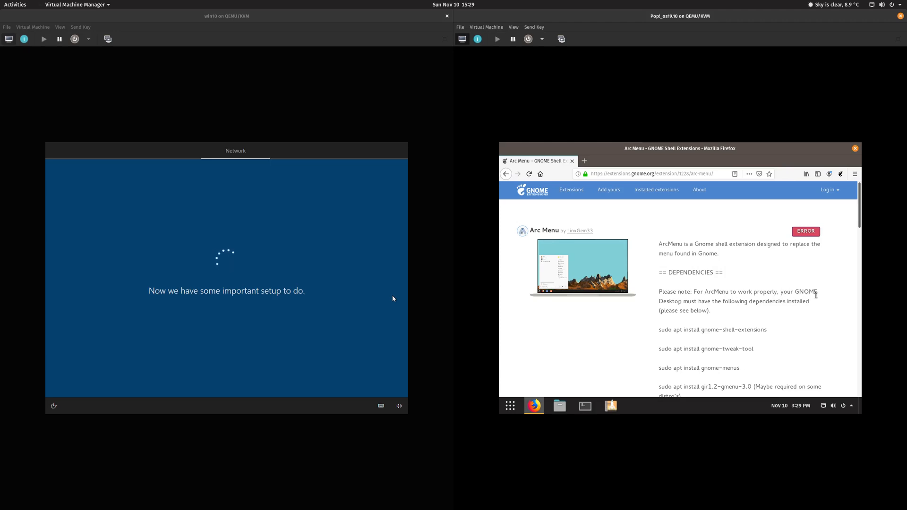
scroll(779, 307, "down", 3)
scroll(779, 307, "down", 1)
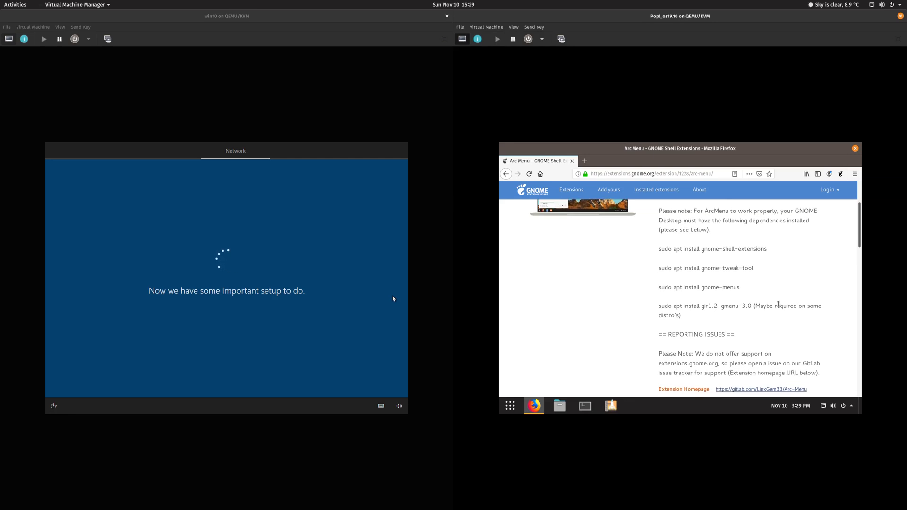
scroll(779, 304, "down", 1)
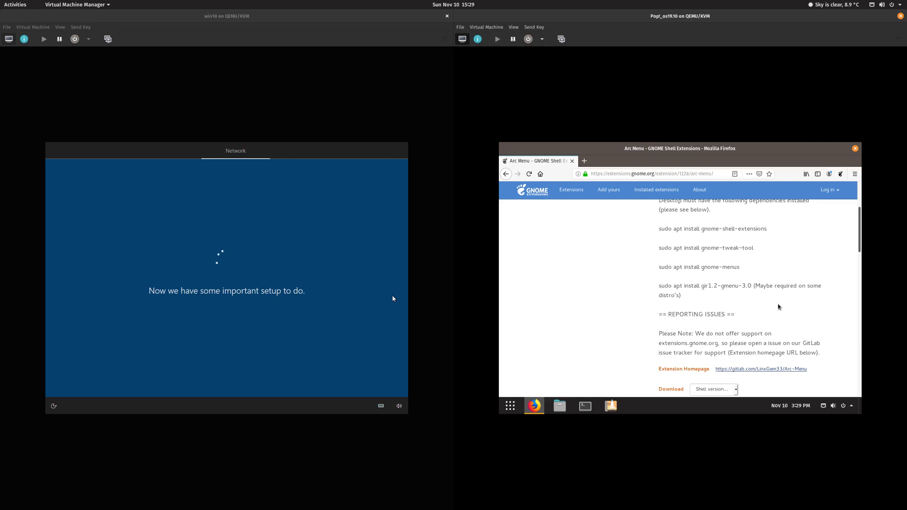
scroll(778, 307, "up", 5)
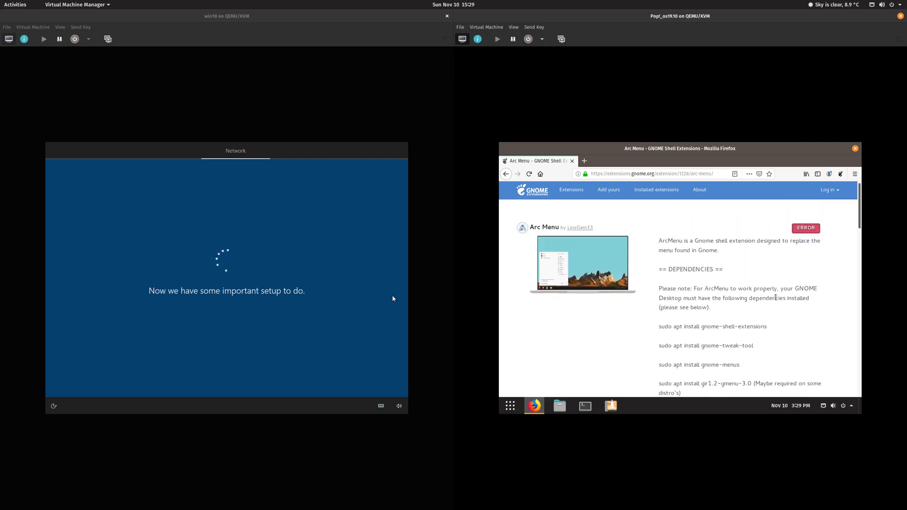
scroll(754, 277, "down", 3)
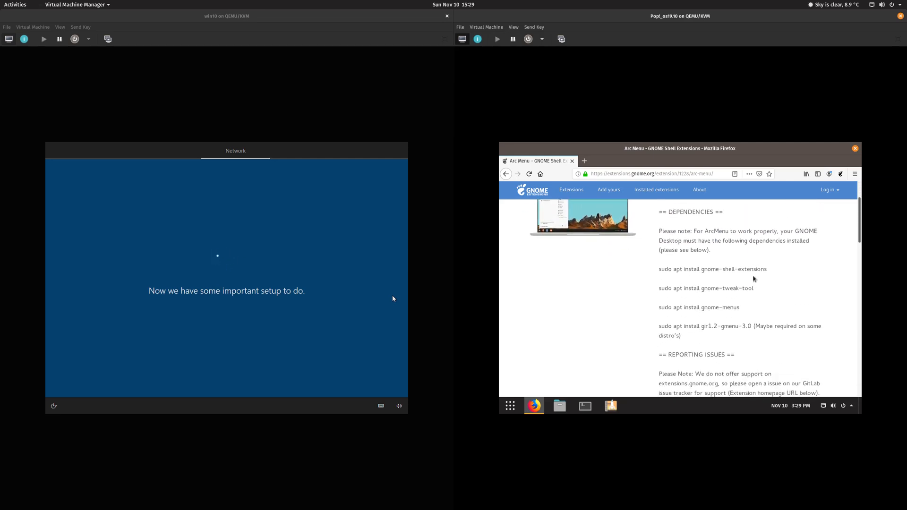
Step: Run the gnome-shell-extensions apt install in a Pop!_OS terminal, entering the password and confirming
left_click_drag(771, 271, 660, 268)
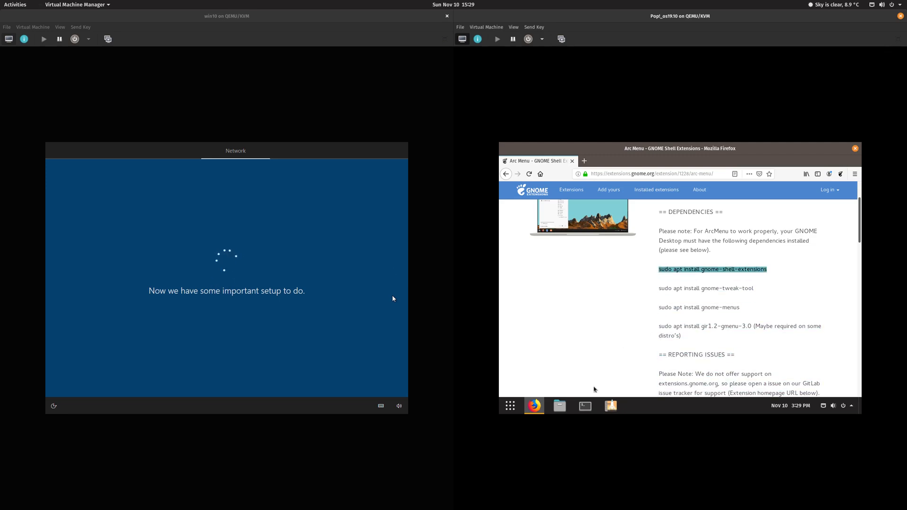
left_click(585, 406)
right_click(632, 277)
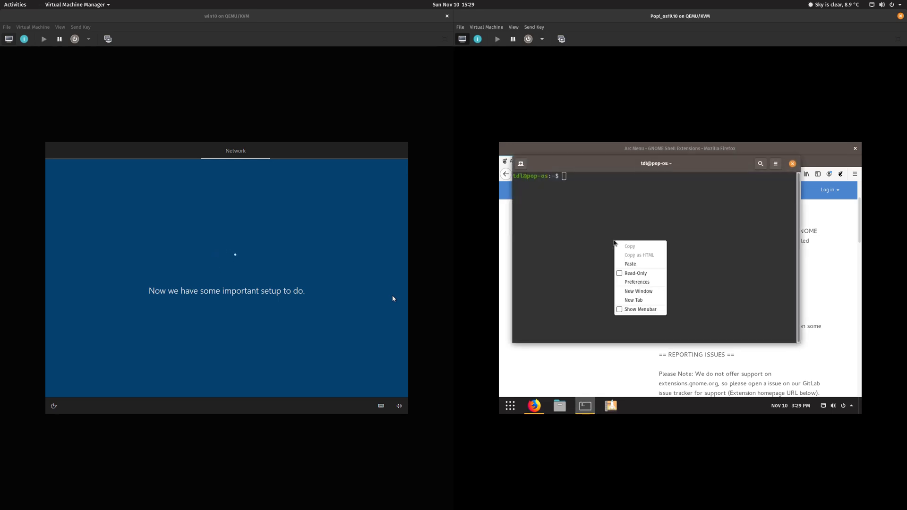
left_click(633, 263)
key("Return")
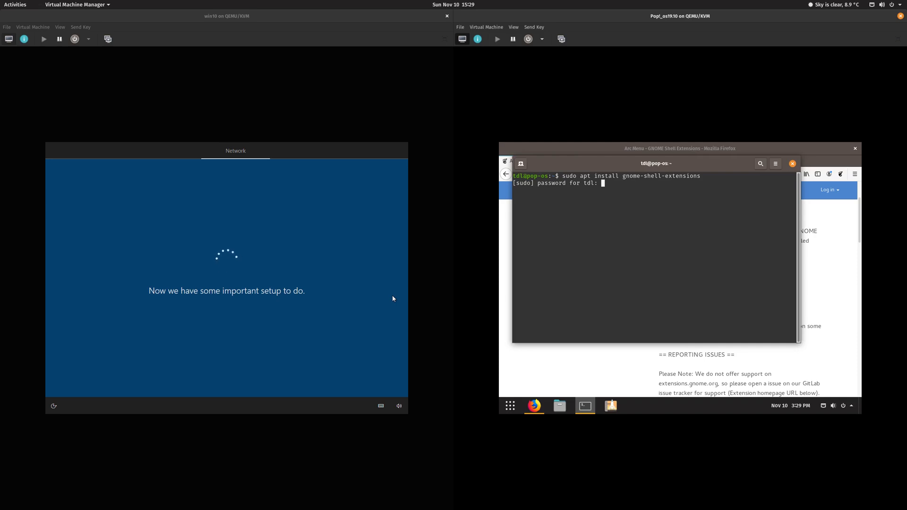
key("Return")
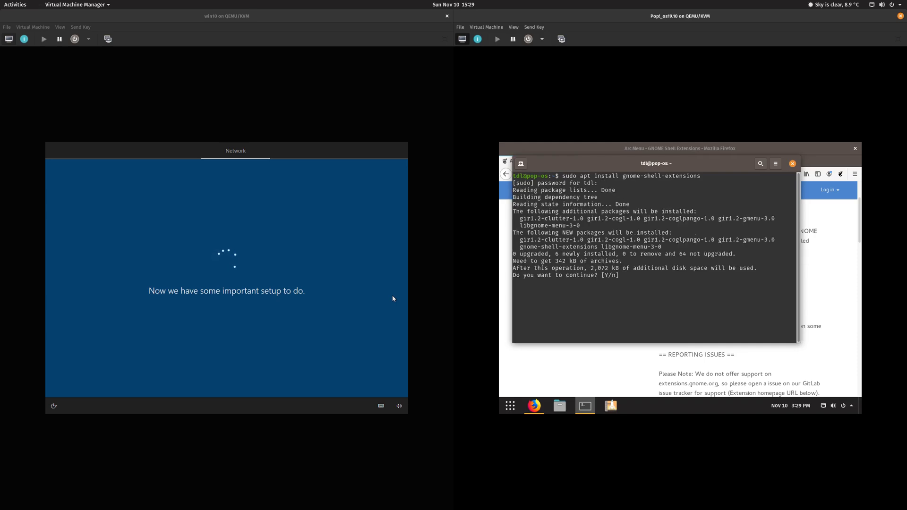
key("Return")
Step: Copy the gnome-tweak-tool apt command from the Arc Menu page and run it in the terminal
left_click_drag(758, 170, 529, 191)
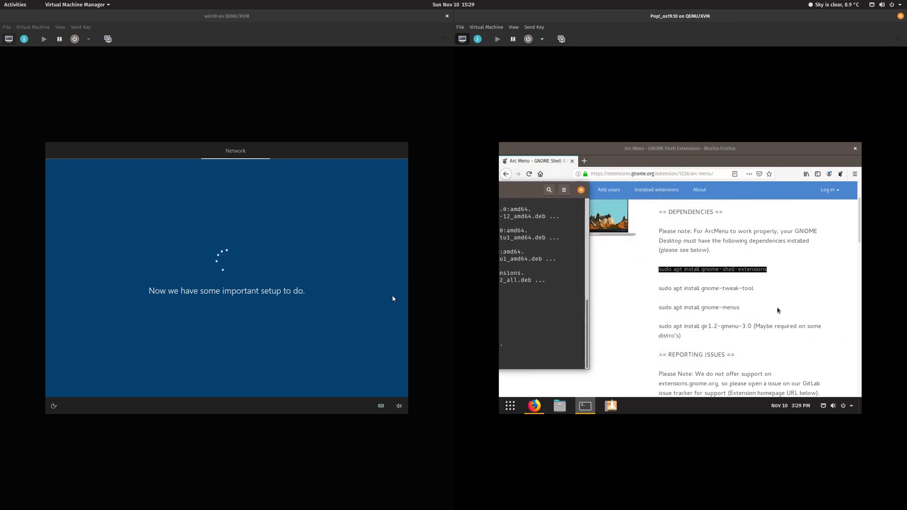
left_click_drag(756, 289, 666, 287)
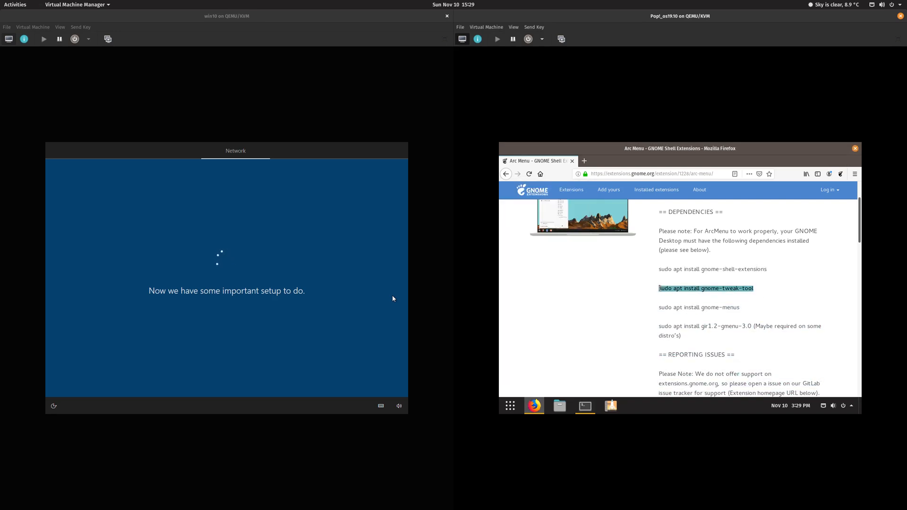
right_click(663, 289)
left_click(668, 296)
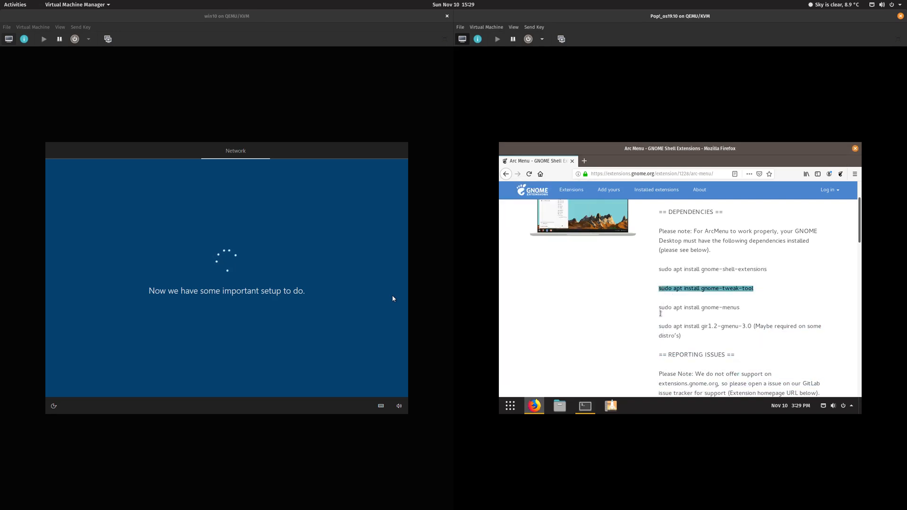
left_click(595, 403)
left_click_drag(525, 197, 710, 185)
right_click(590, 342)
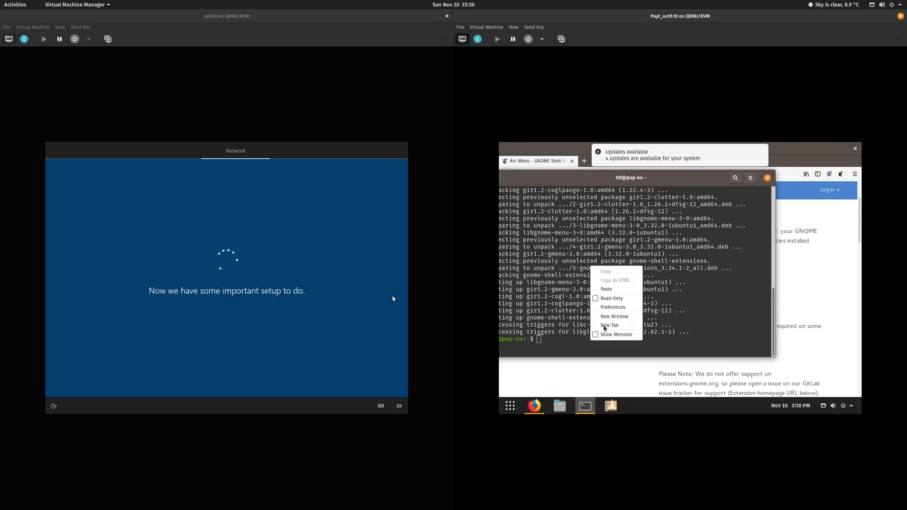
left_click(614, 295)
key("Return")
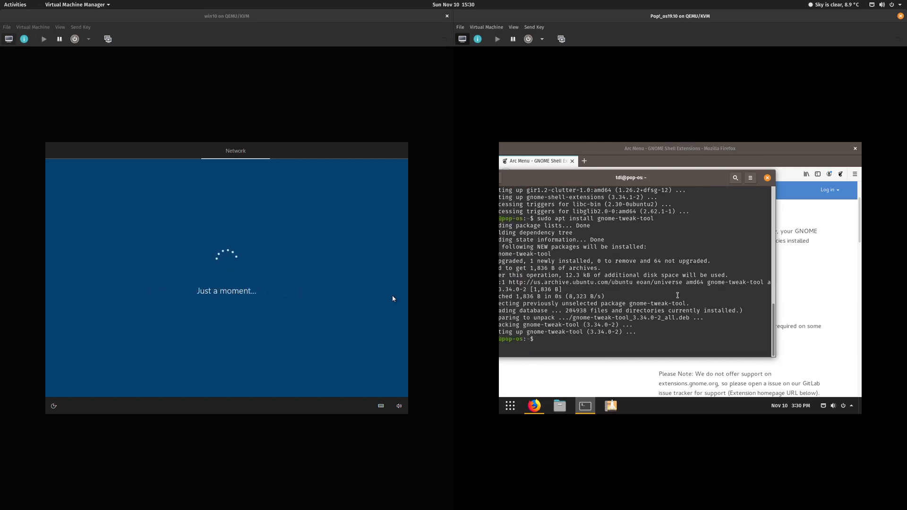
Step: Copy the gnome-menus apt command from the Arc Menu page and run it in the terminal
left_click(807, 292)
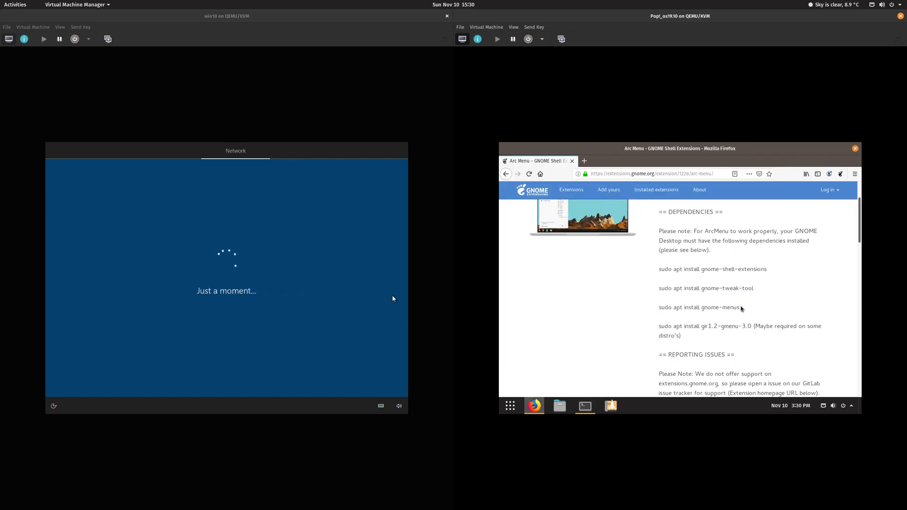
left_click_drag(740, 308, 660, 307)
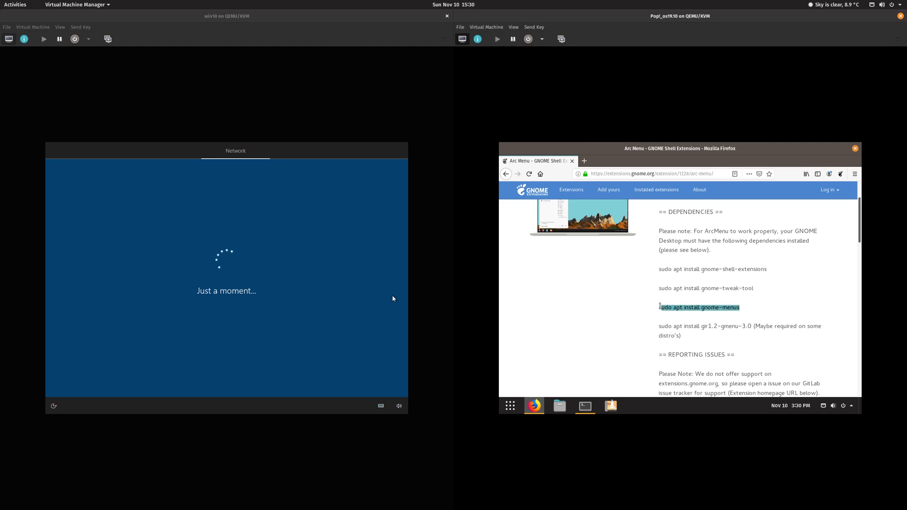
right_click(660, 307)
left_click(673, 310)
key("alt+Tab")
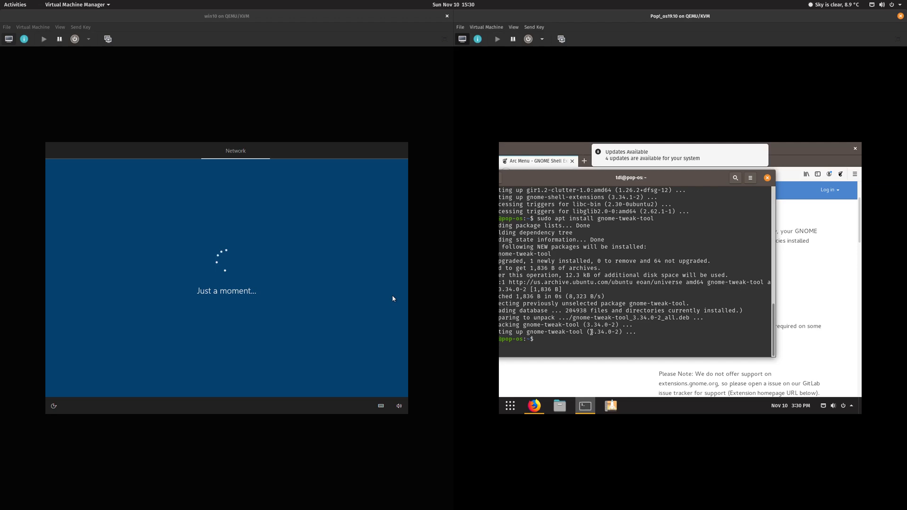
right_click(592, 332)
left_click(615, 292)
key("Return")
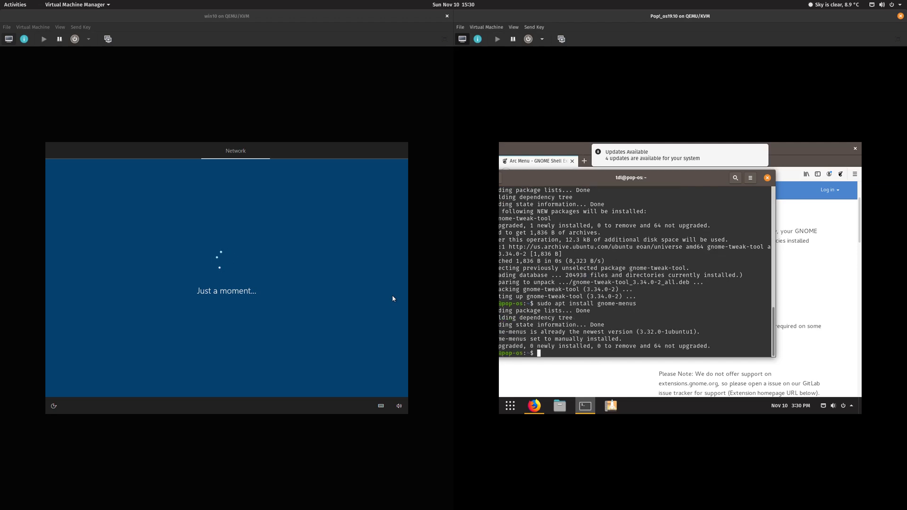
Step: Run the gir1.2-gmenu-3.0 apt install command, then close the terminal
key("alt+Tab")
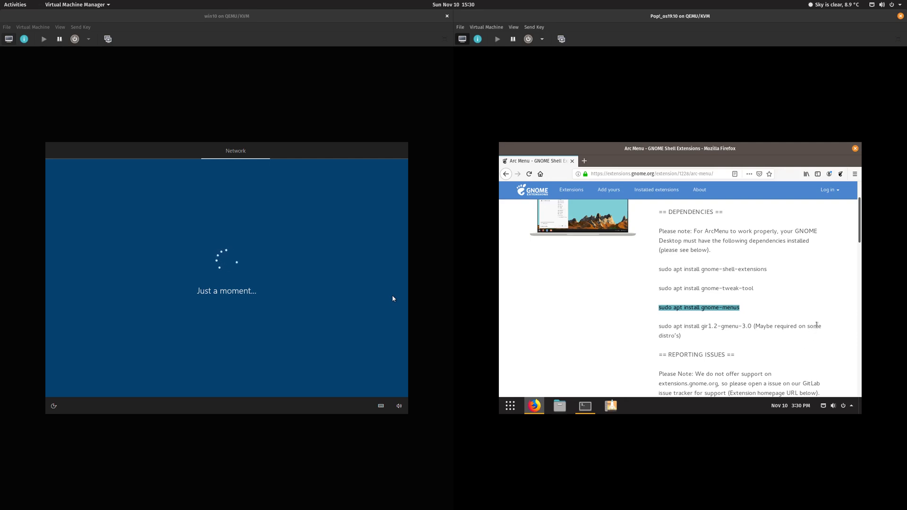
left_click_drag(750, 326, 668, 323)
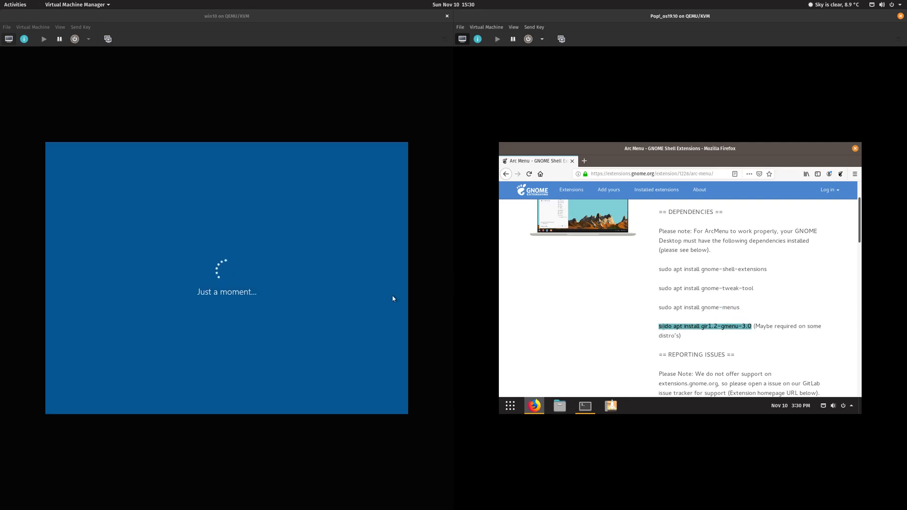
right_click(659, 326)
left_click(676, 330)
left_click(586, 405)
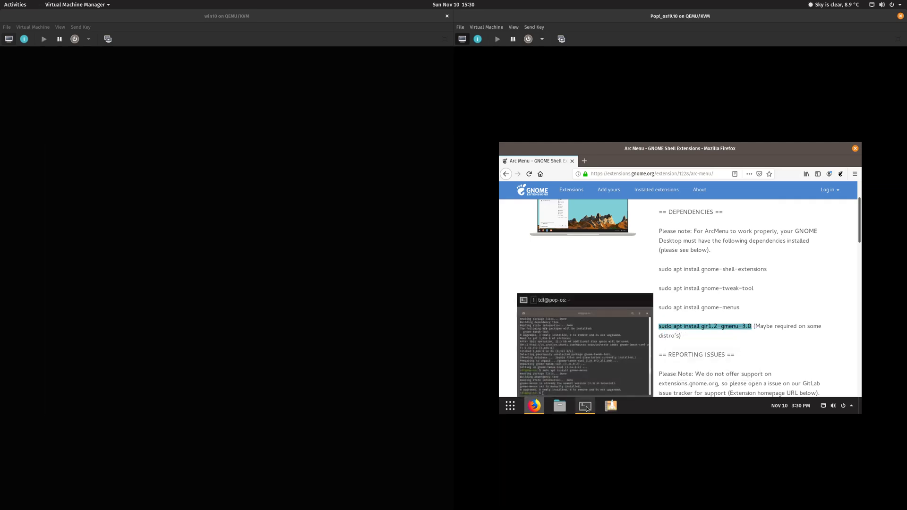
right_click(580, 352)
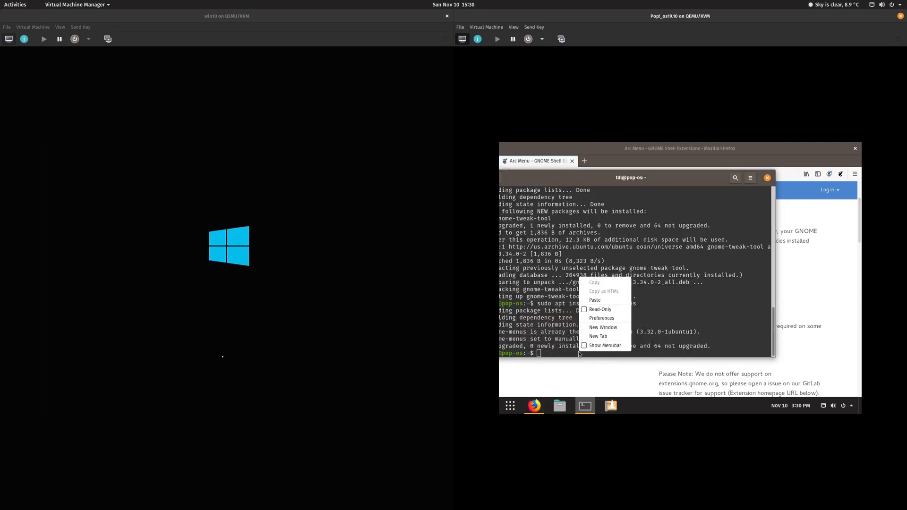
left_click(604, 297)
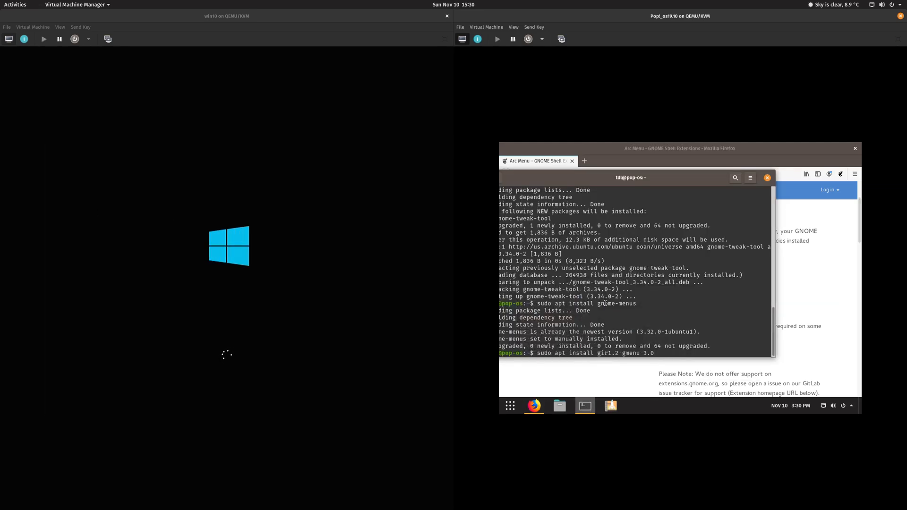
key("Return")
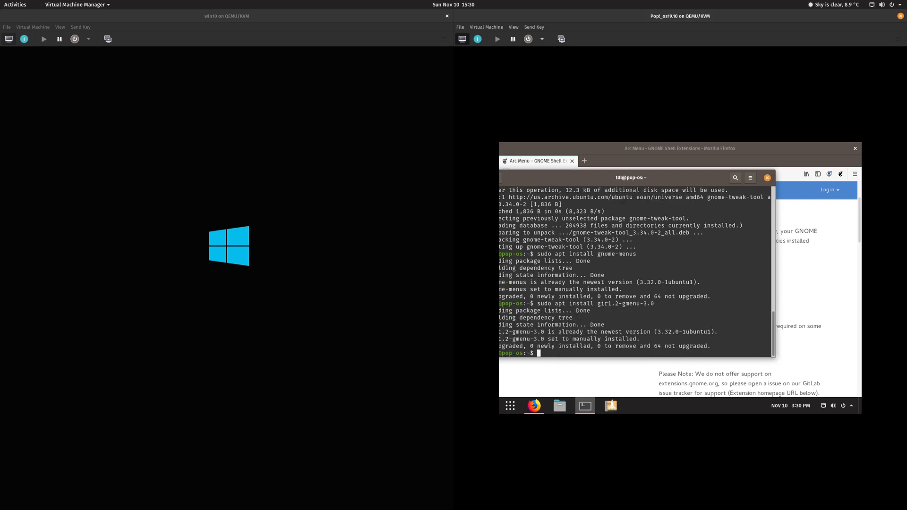
left_click(768, 178)
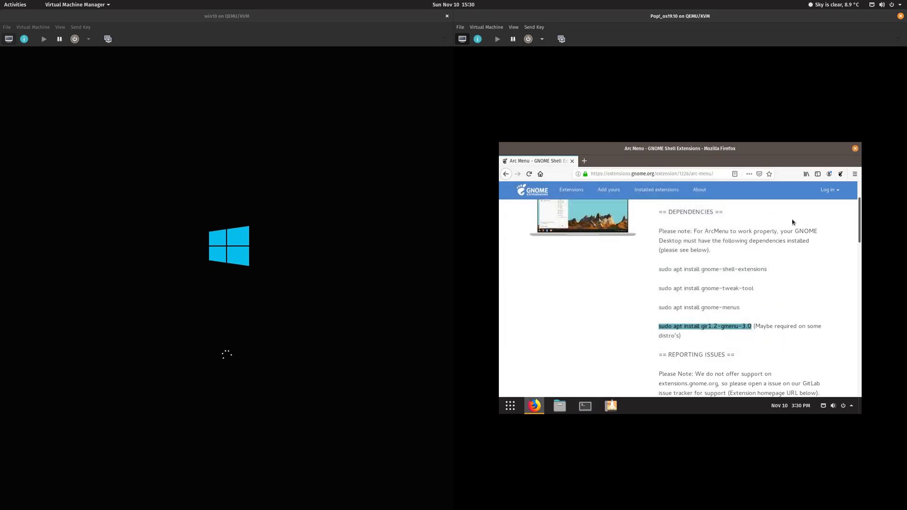
scroll(794, 222, "up", 3)
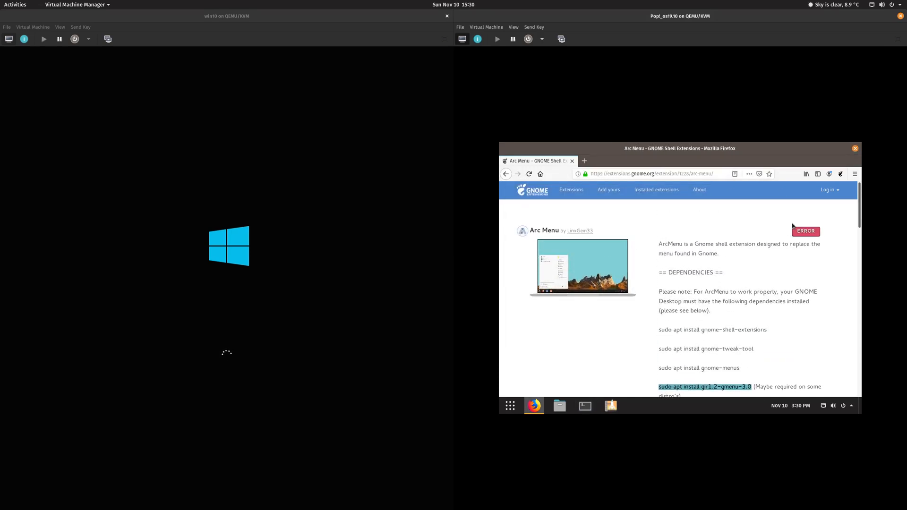
Step: Reopen the Arc Menu extension page and look over its General settings before closing them
left_click(506, 174)
left_click(548, 277)
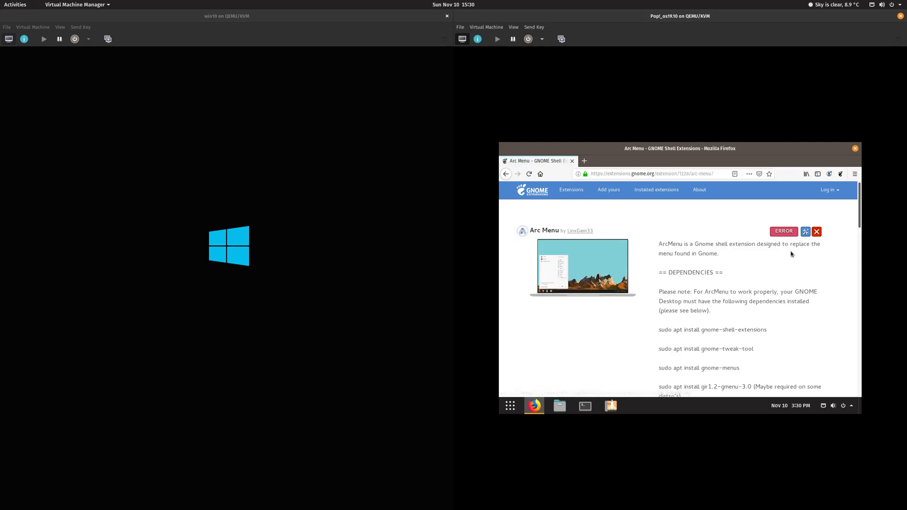
left_click(806, 232)
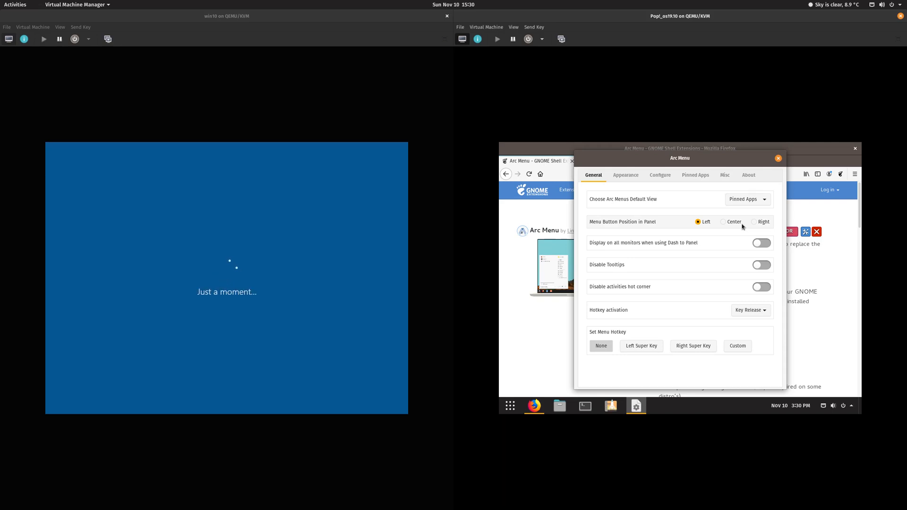
left_click(778, 158)
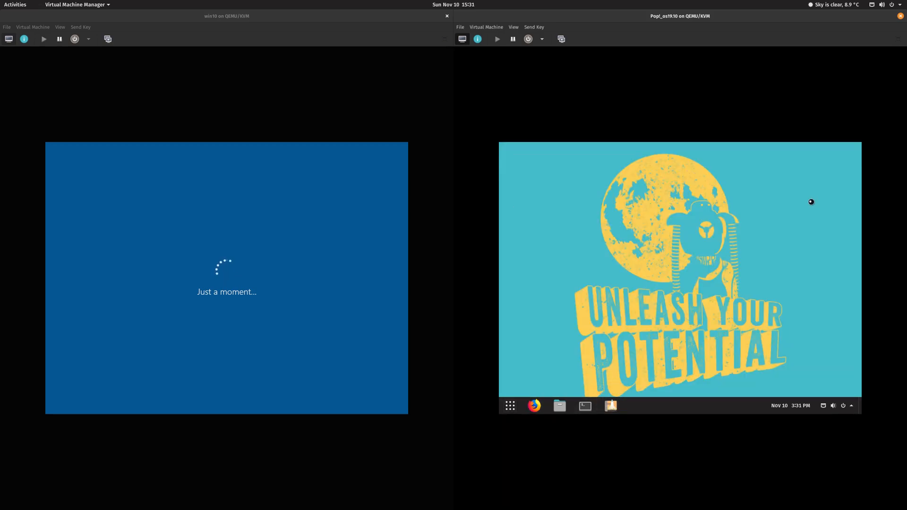
Step: Launch Tweaks via a 'tweak' search and go from Appearance and General to Extensions
left_click(510, 406)
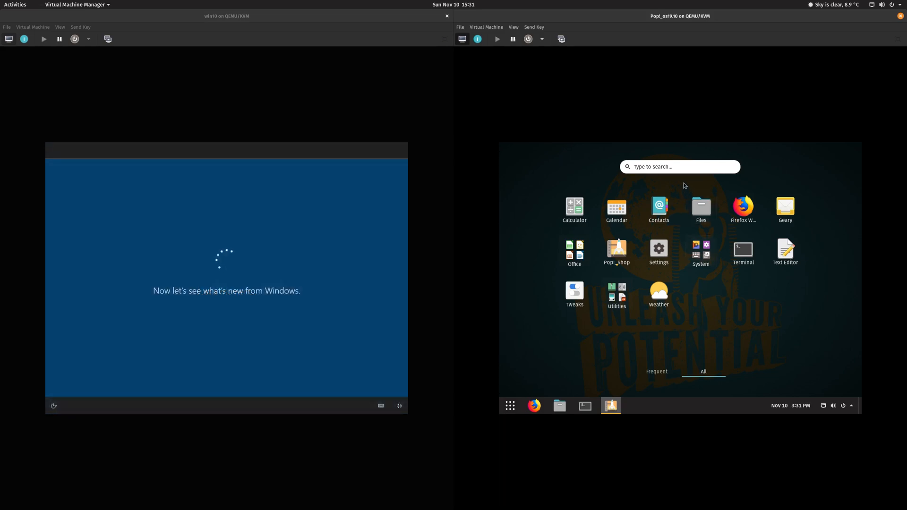
type("tweak")
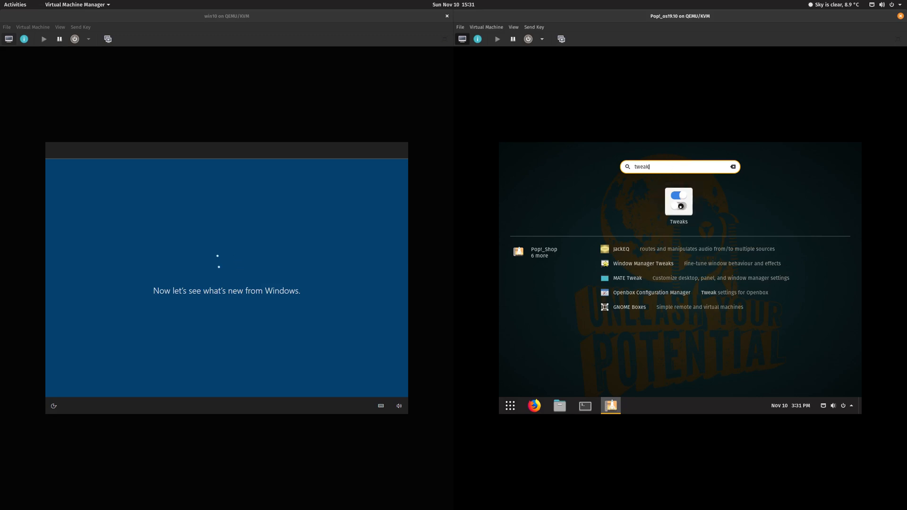
left_click(680, 199)
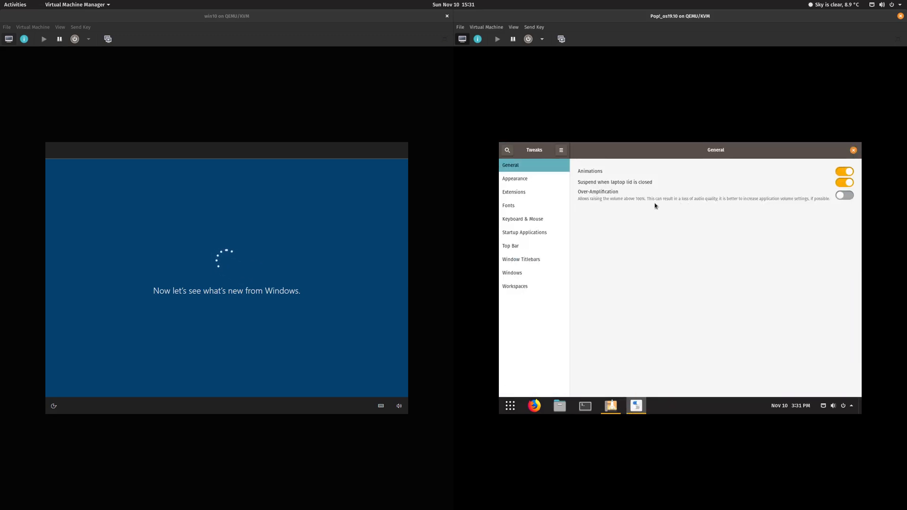
left_click(523, 181)
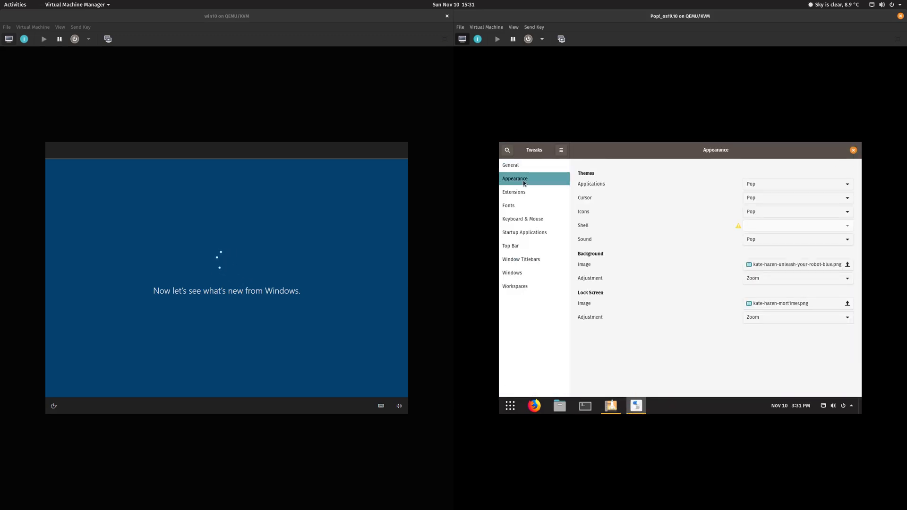
left_click(520, 167)
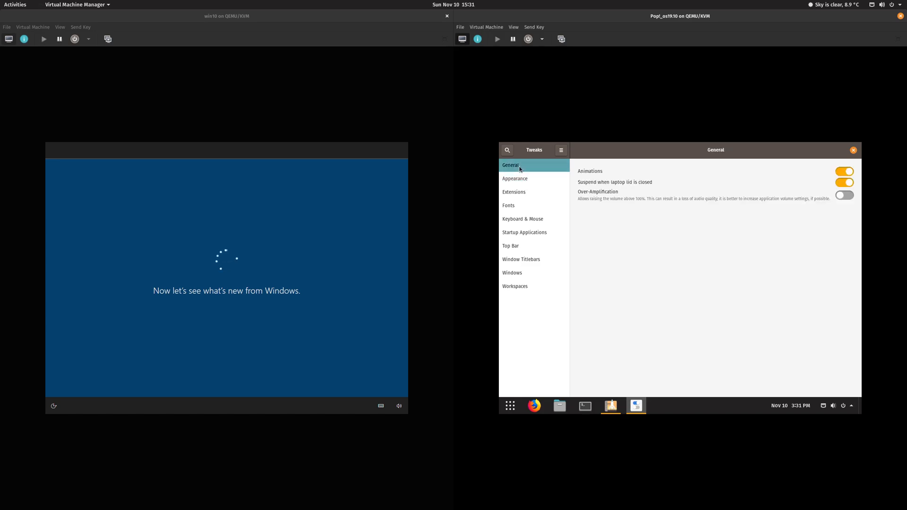
left_click(532, 193)
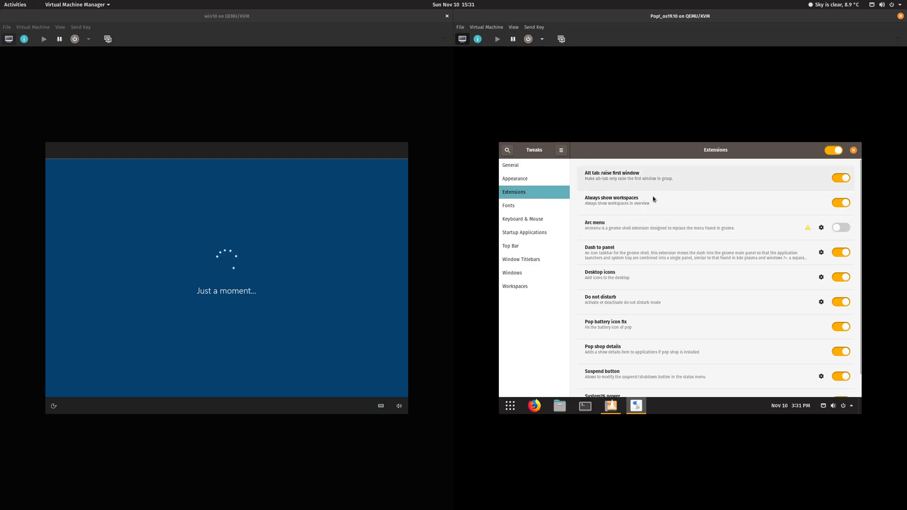
Step: Scroll the extensions list showing Arc menu off, then focus the Windows sign-in e-mail field
scroll(653, 202, "down", 1)
scroll(653, 203, "up", 1)
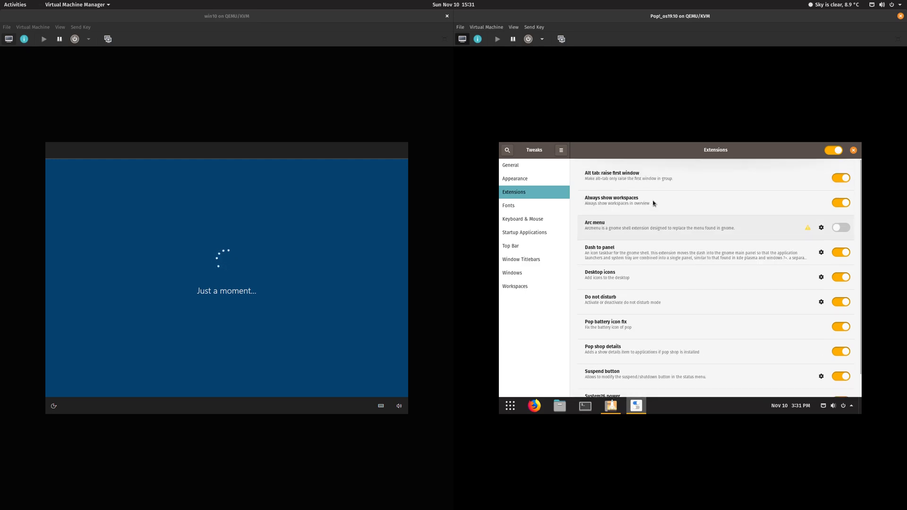
scroll(654, 203, "down", 1)
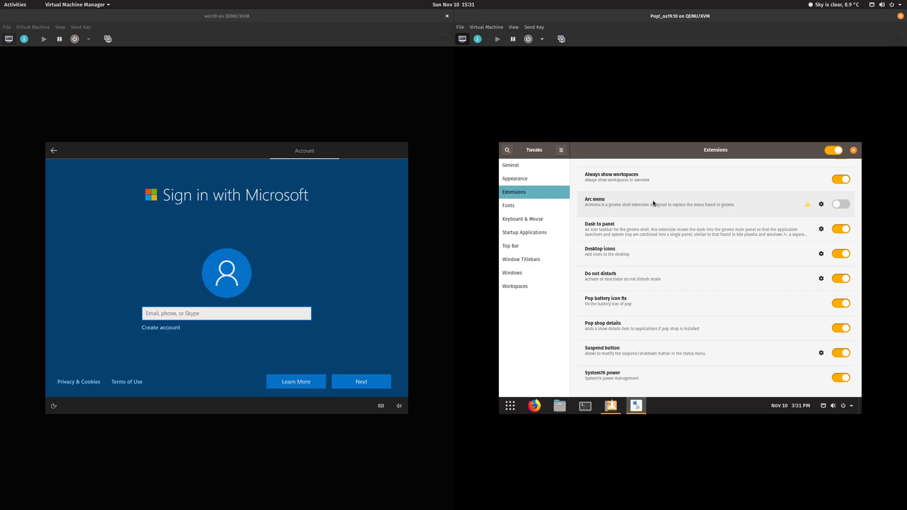
scroll(653, 203, "up", 1)
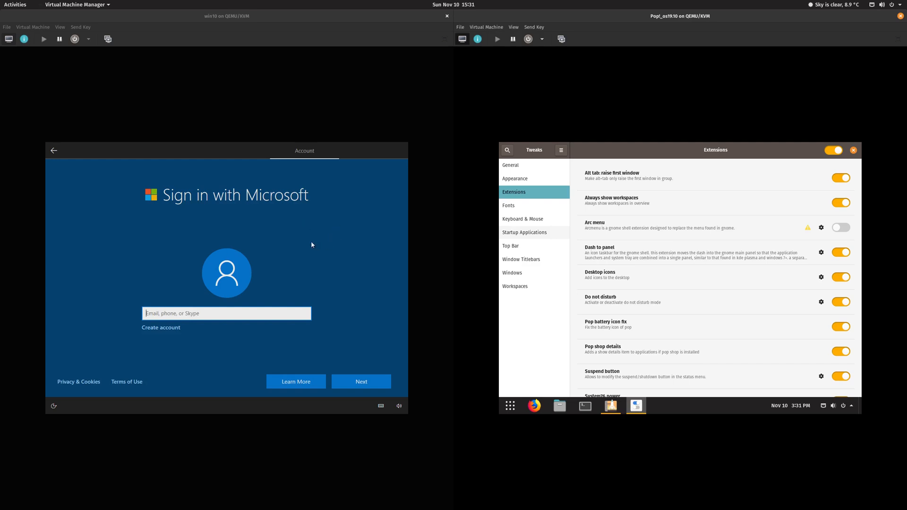
left_click(168, 318)
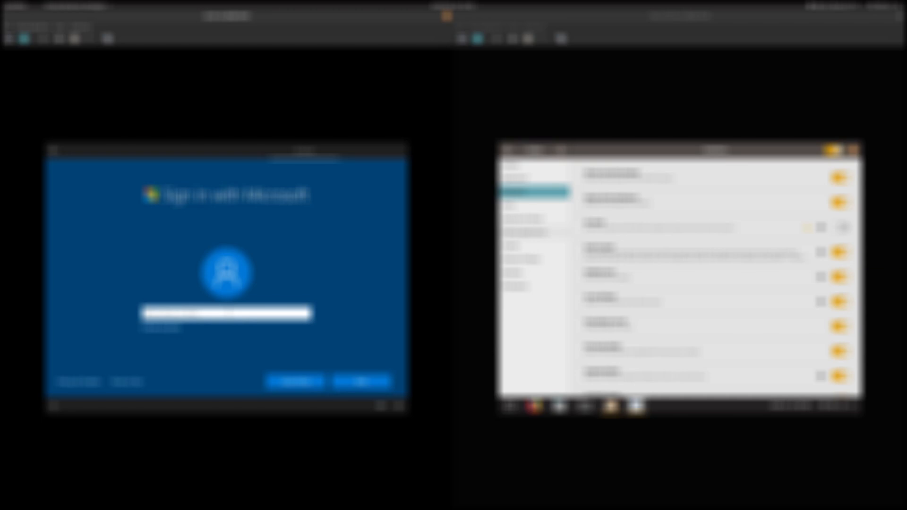
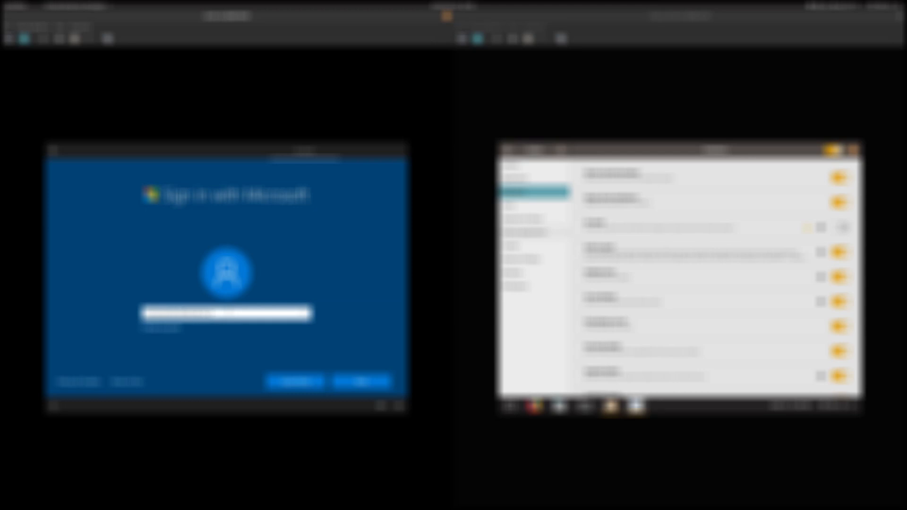
Step: Enter the Microsoft account e-mail and password in Windows setup and sign in
left_click(376, 390)
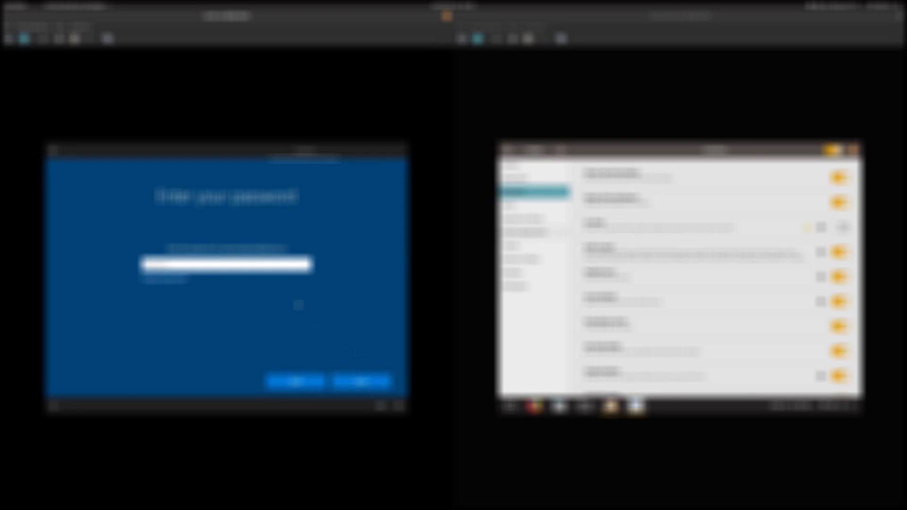
type("••••••")
left_click(354, 383)
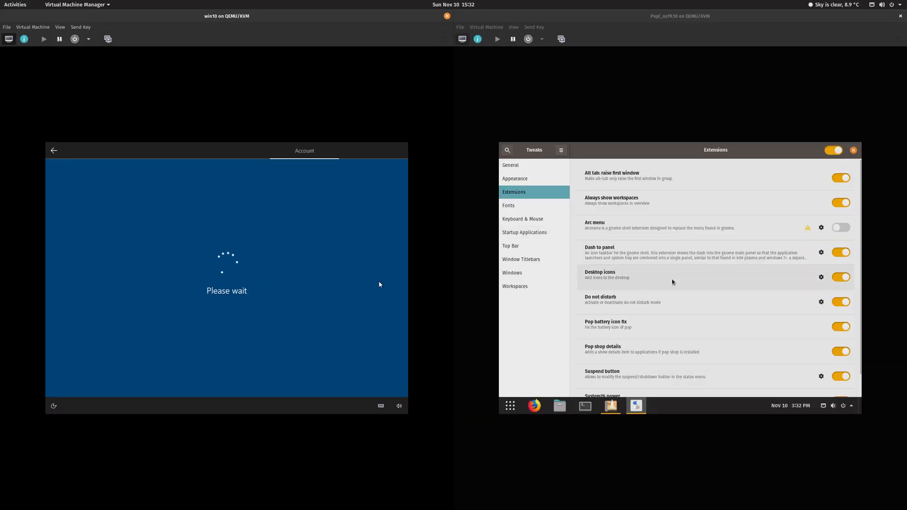
Step: Close the Tweaks and Pop!_Shop windows in Pop!_OS
scroll(671, 273, "down", 1)
scroll(669, 271, "up", 1)
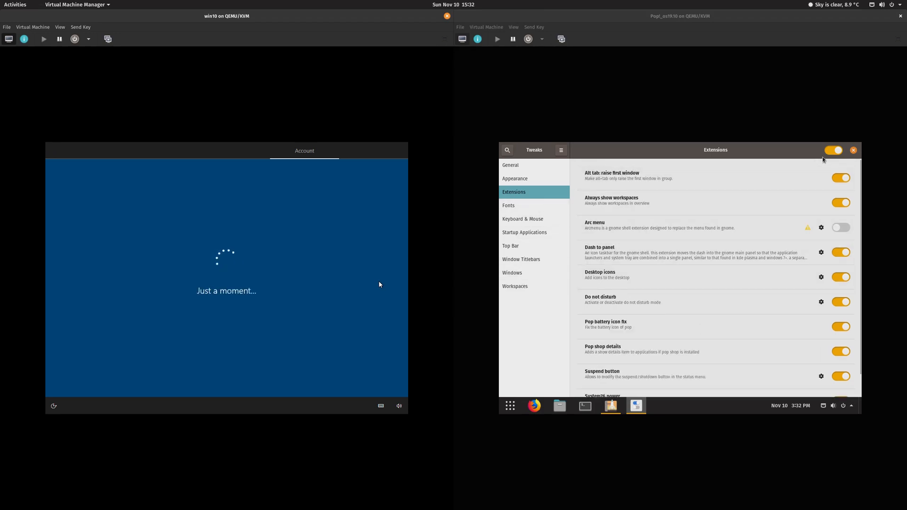
left_click(853, 150)
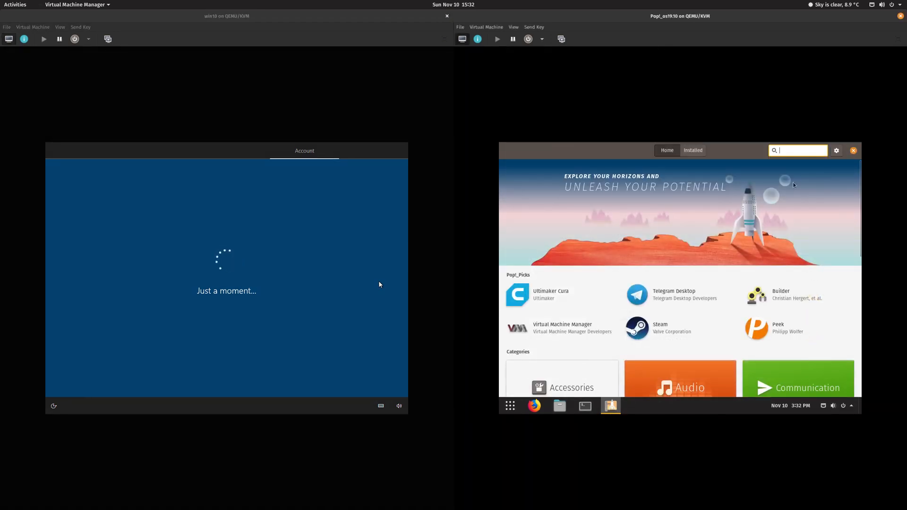
left_click(853, 150)
Step: View Pop!_OS Settings' Appearance page, close it, and search the launcher for 'ext'
left_click(857, 409)
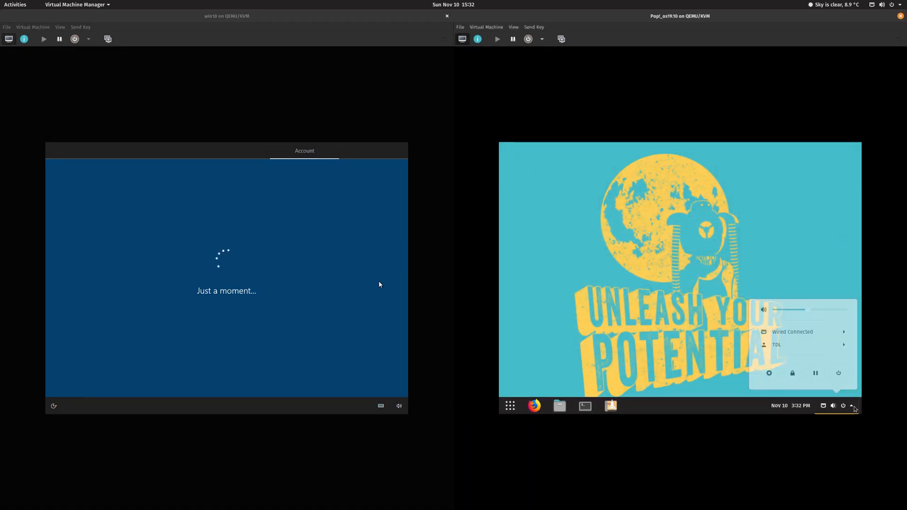
left_click(772, 377)
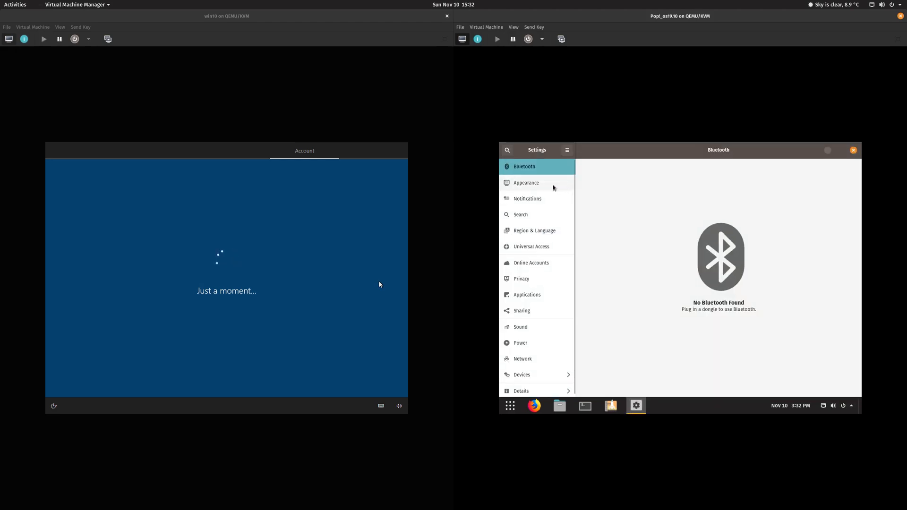
left_click(551, 188)
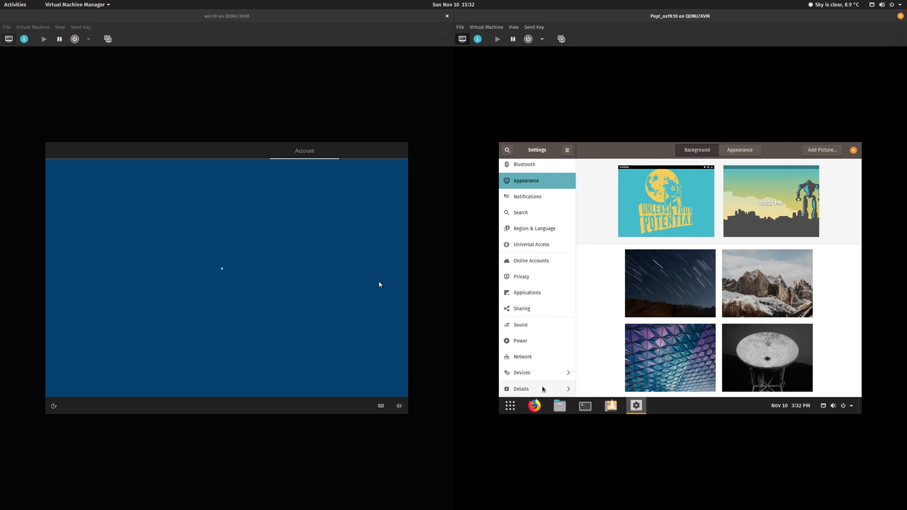
scroll(539, 278, "up", 1)
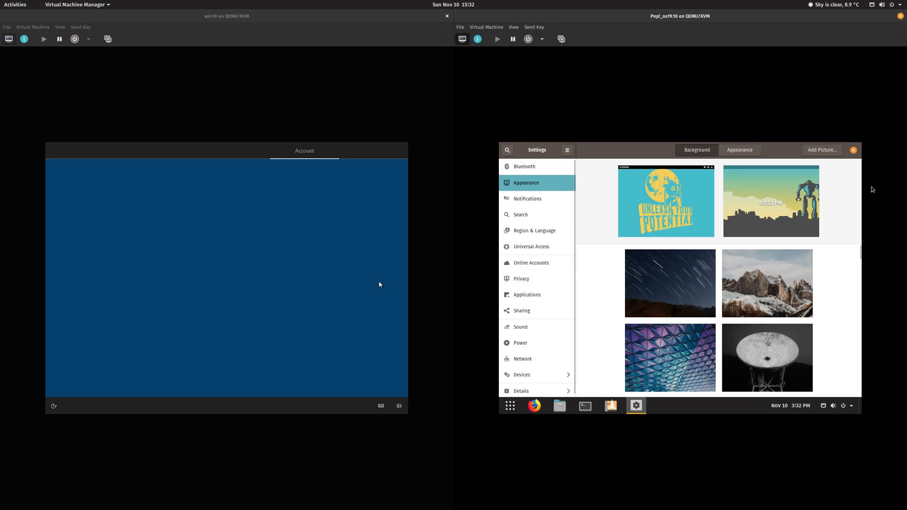
left_click(854, 150)
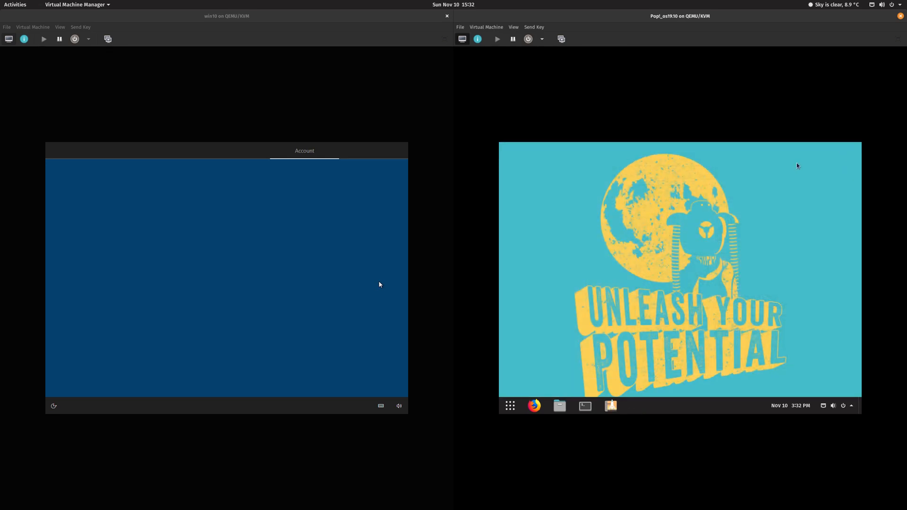
key("super")
type("ext")
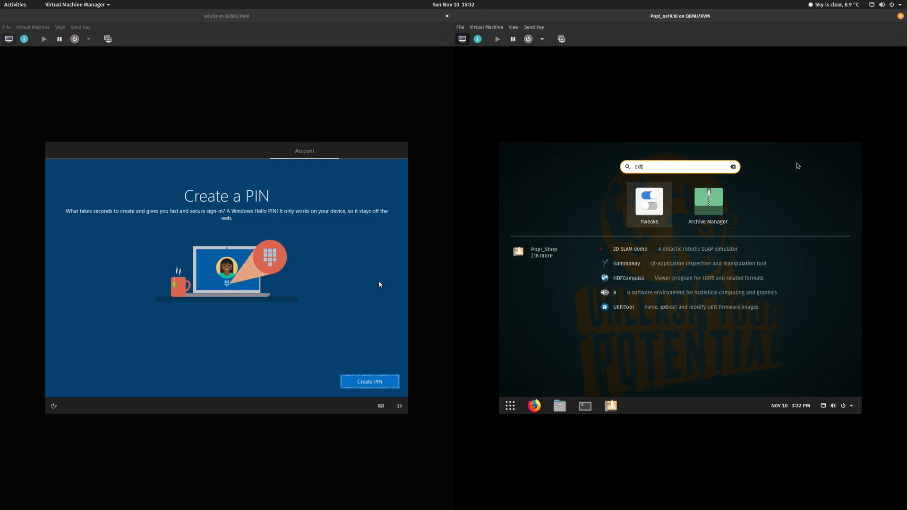
Step: Launch Tweaks and view its Appearance and Extensions pages
left_click(650, 203)
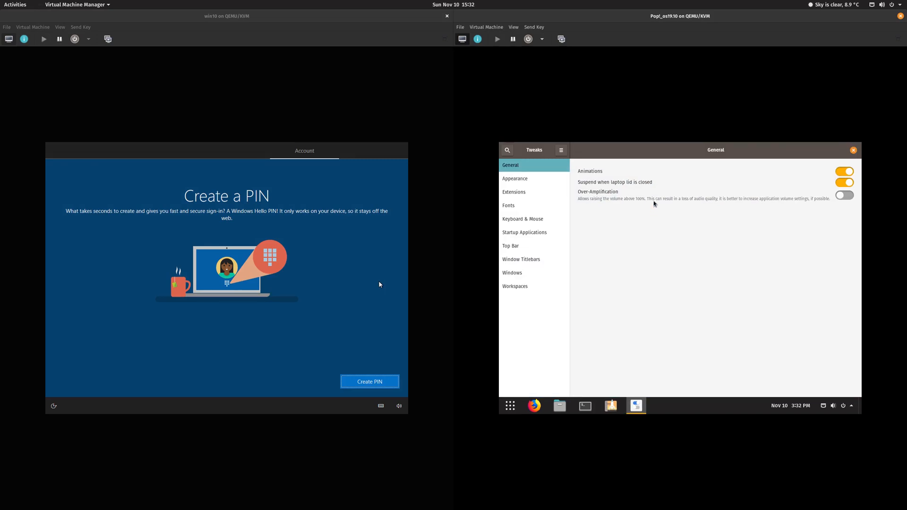
left_click(543, 180)
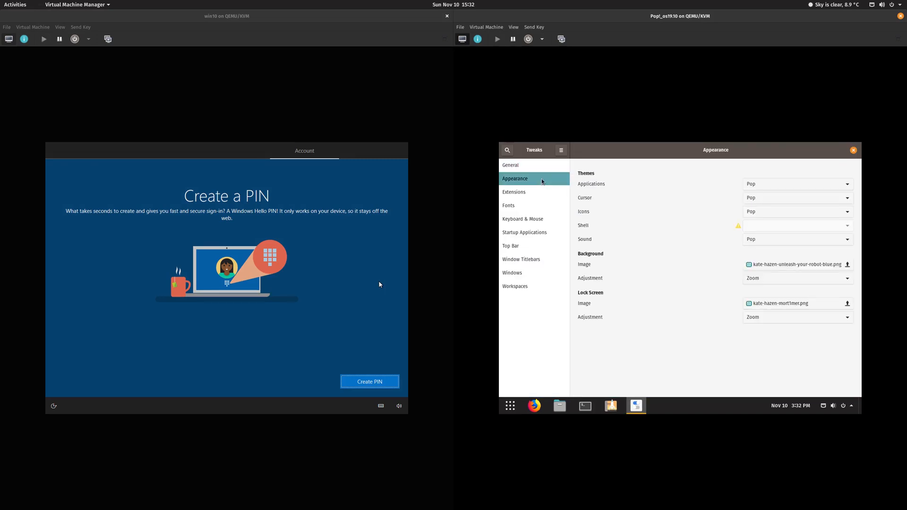
left_click(539, 192)
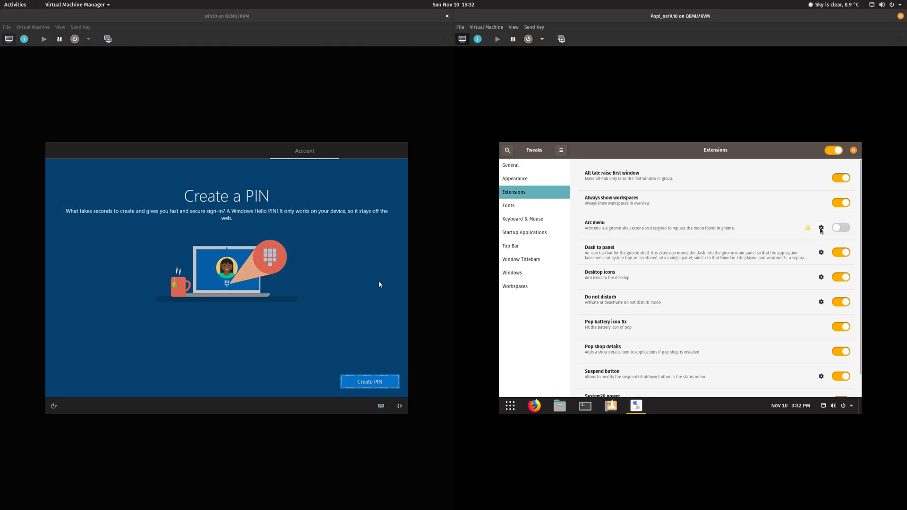
Step: Browse Arc Menu settings' Appearance, Configure, Pinned Apps, Misc and About tabs, then close them and Tweaks
left_click(822, 229)
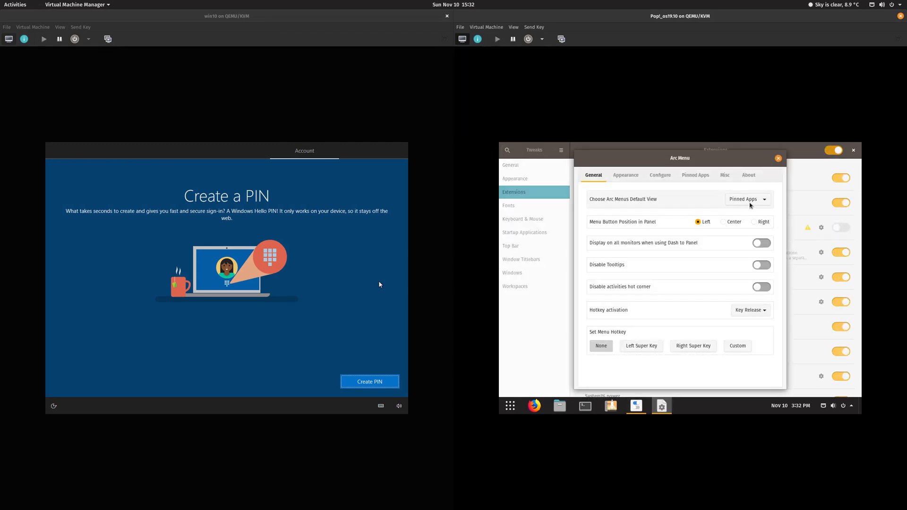
left_click(626, 175)
left_click(655, 176)
left_click(695, 175)
left_click(725, 175)
left_click(749, 175)
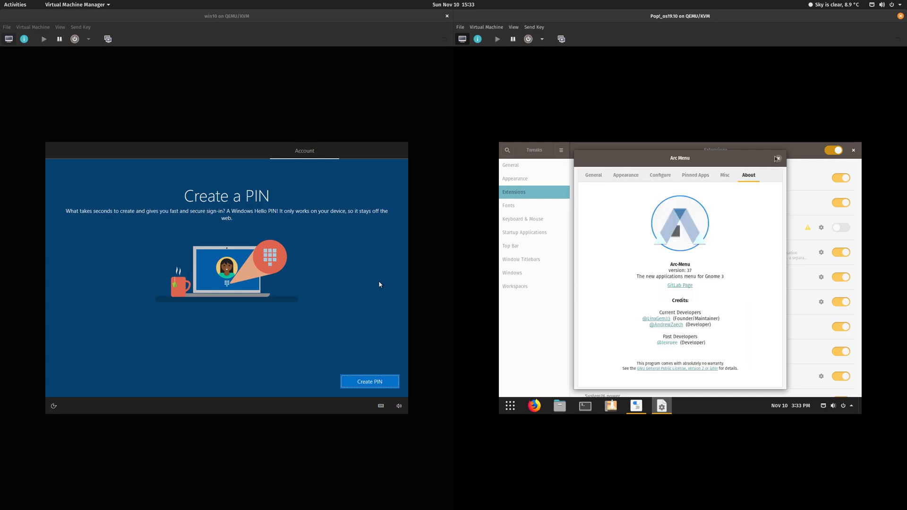
left_click(777, 159)
left_click(854, 150)
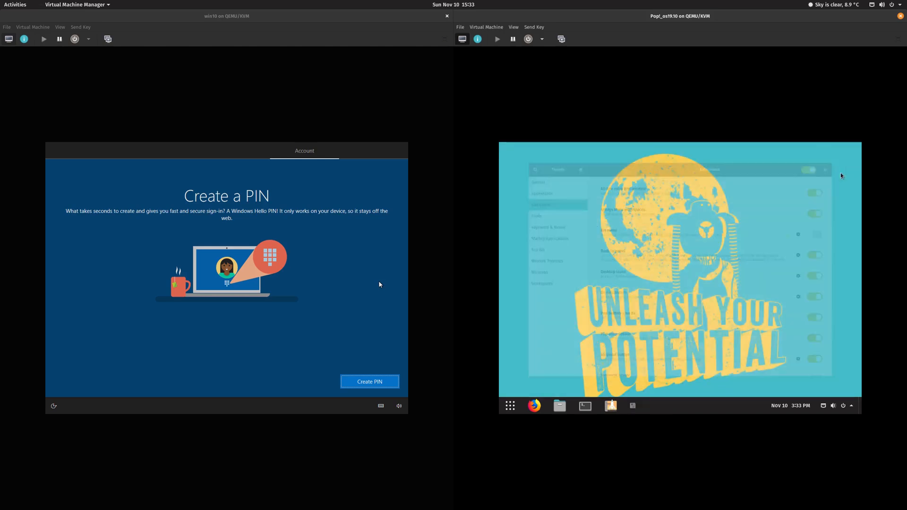
Step: Restart the Pop!_OS guest from its system menu's power options
left_click(835, 406)
left_click(839, 377)
left_click(682, 303)
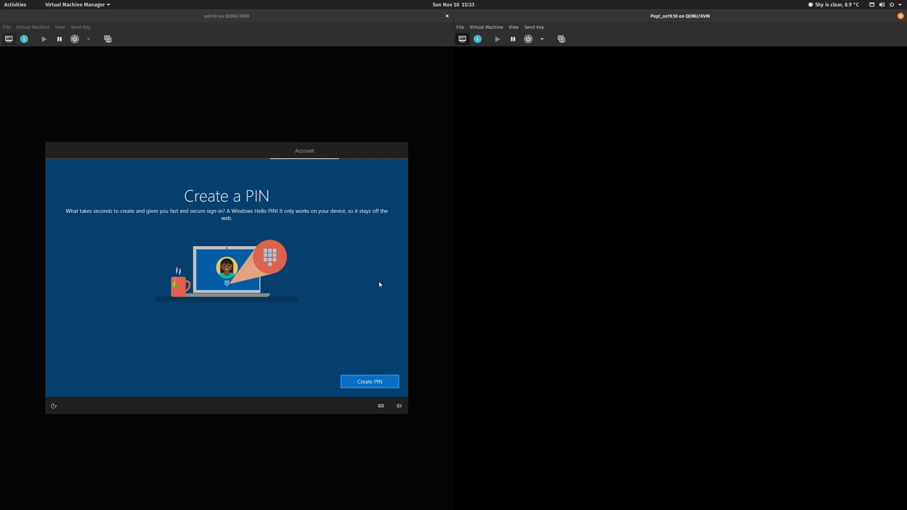
Step: Create and confirm a Windows sign-in PIN in the Windows 10 guest
left_click(344, 281)
left_click(371, 380)
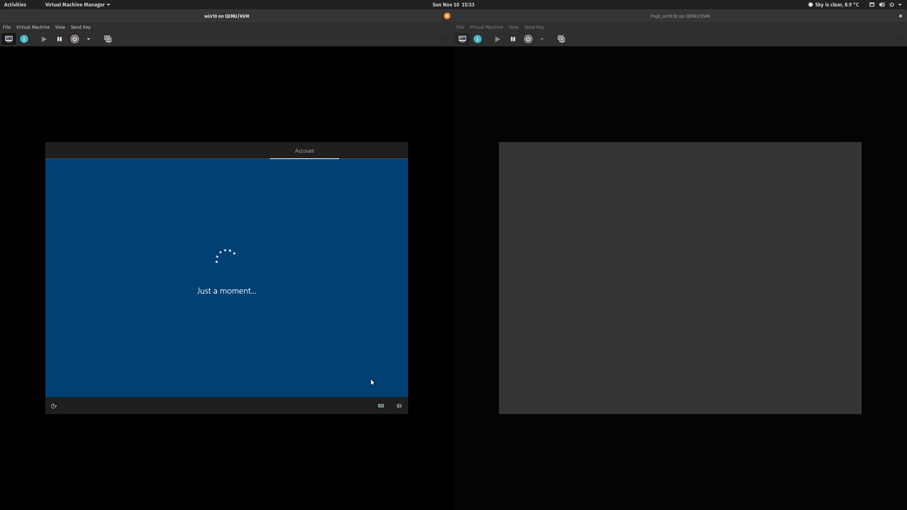
type("1234")
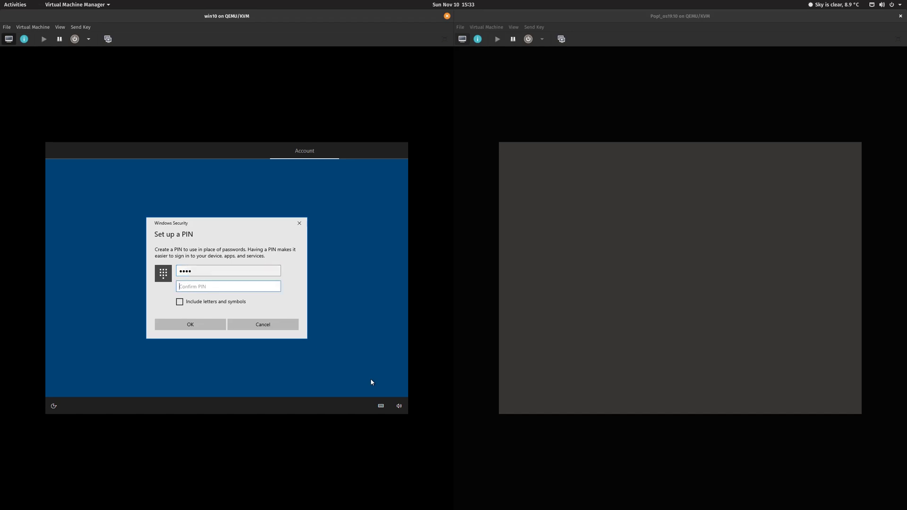
key("Tab")
type("1234")
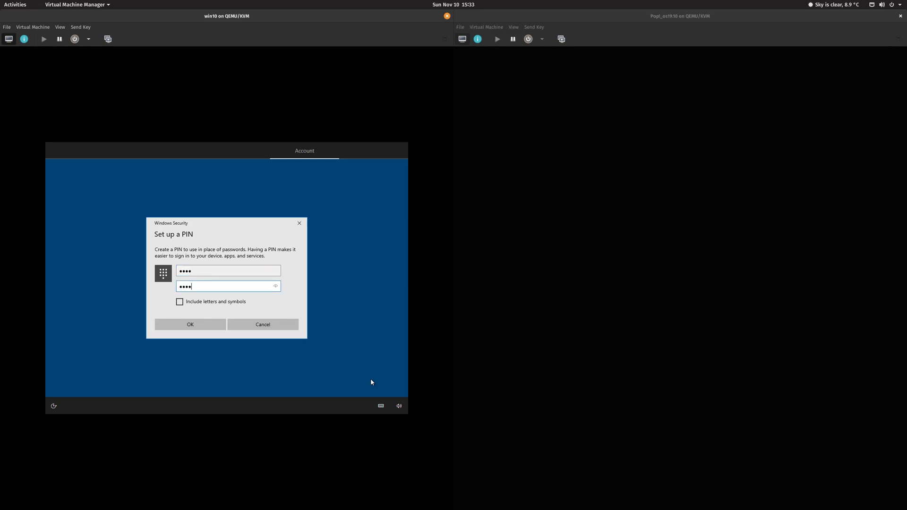
left_click(207, 325)
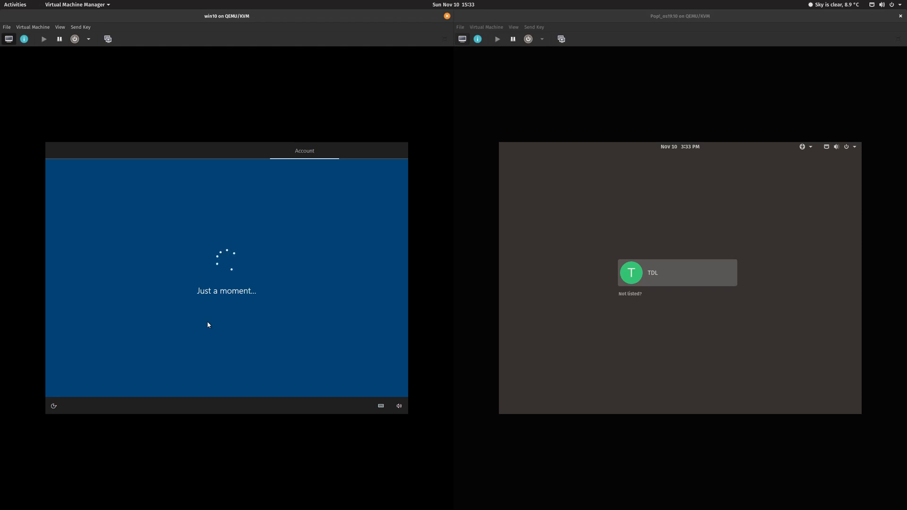
Step: Sign in to the Pop!_OS desktop as the user with the account password
left_click(709, 276)
type("*****")
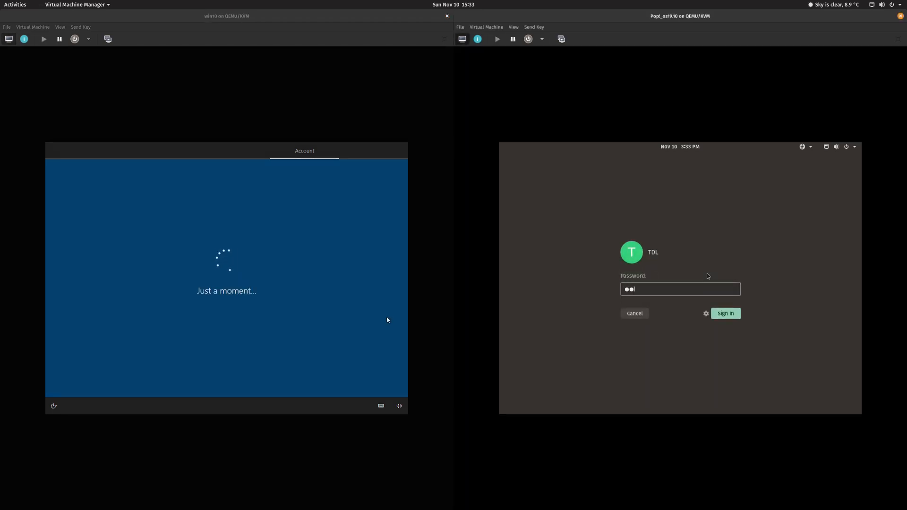
key("Return")
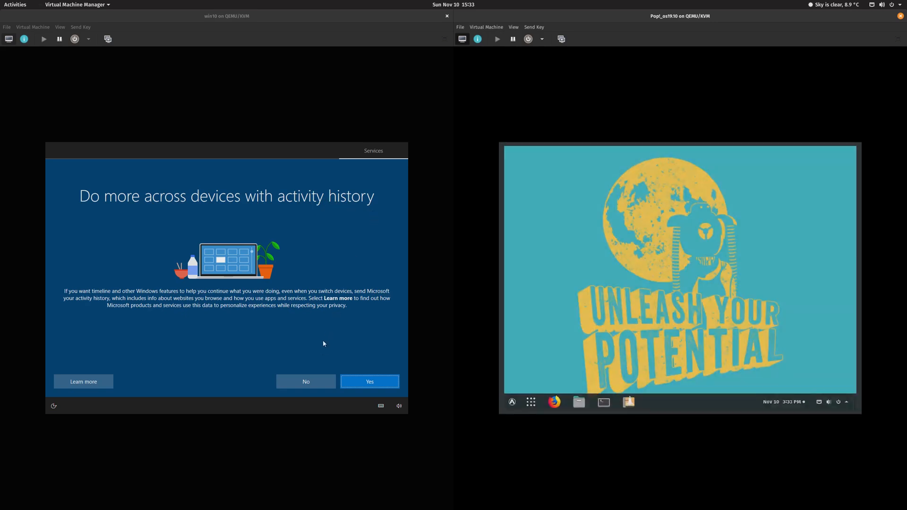
Step: In Windows setup, decline sending activity history and postpone Android phone linking
left_click(319, 384)
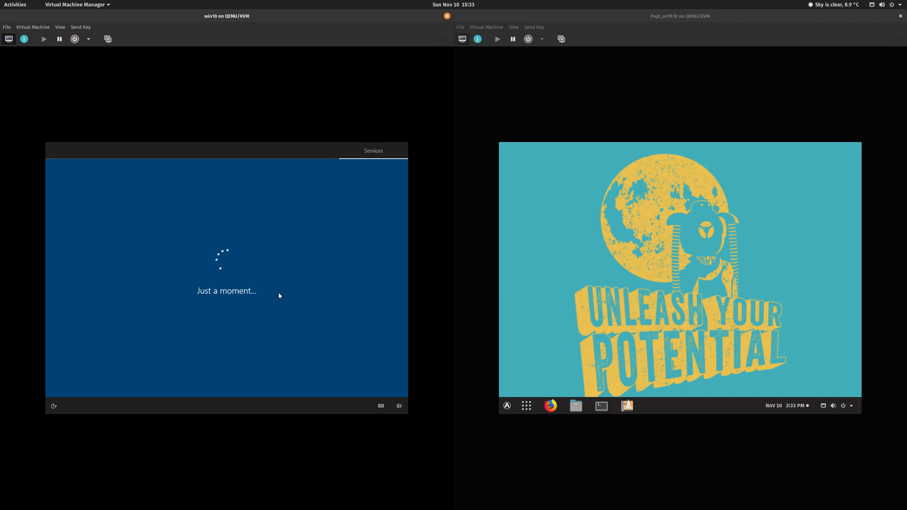
left_click(507, 406)
left_click(507, 406)
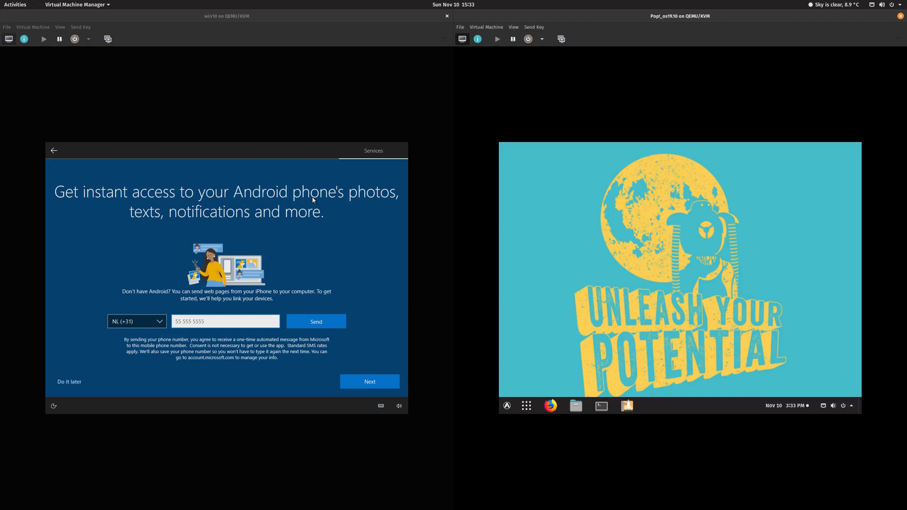
left_click(75, 382)
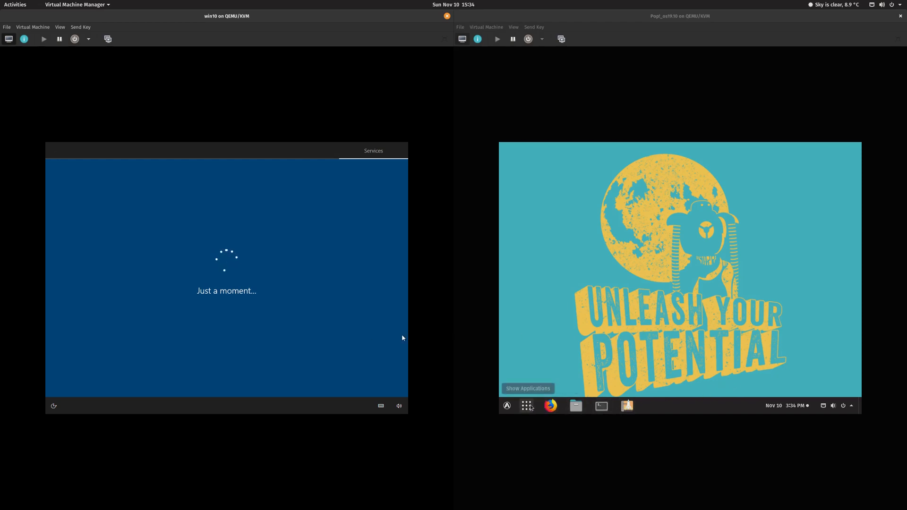
Step: Decline OneDrive backup so Windows saves files only to this PC
right_click(527, 406)
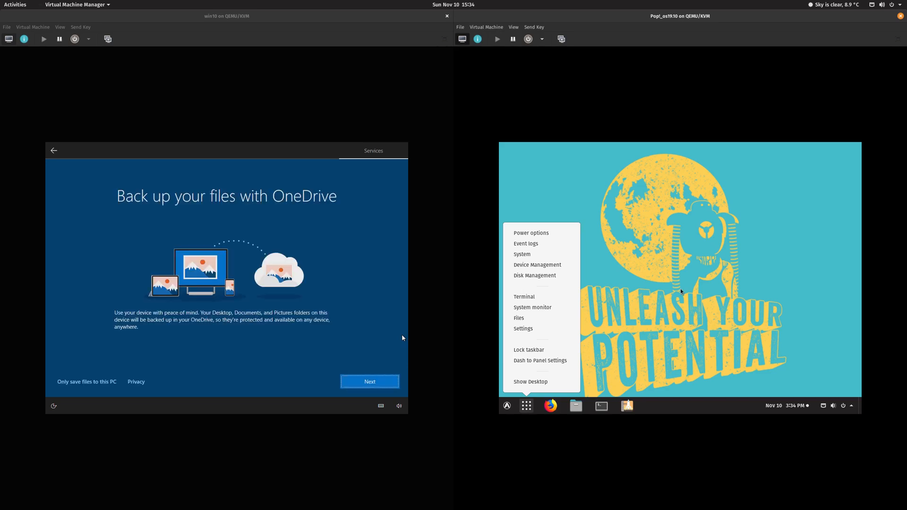
left_click(634, 290)
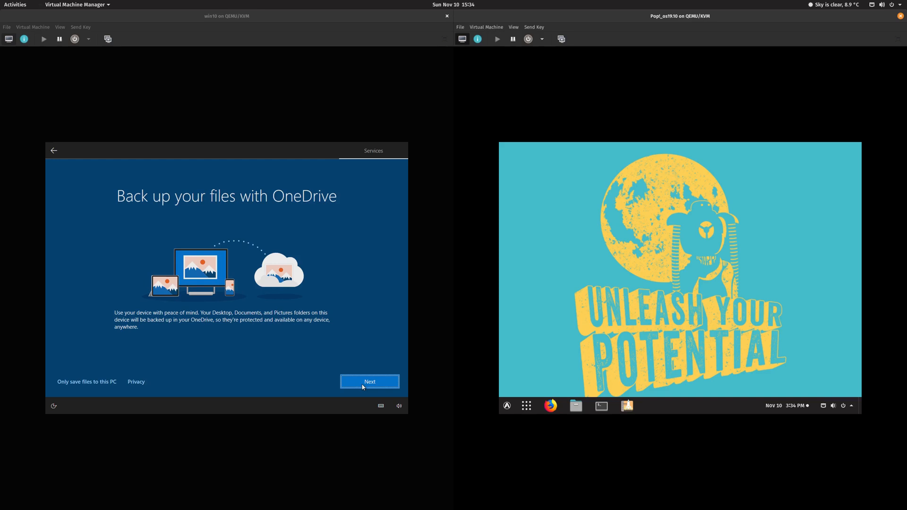
left_click(97, 383)
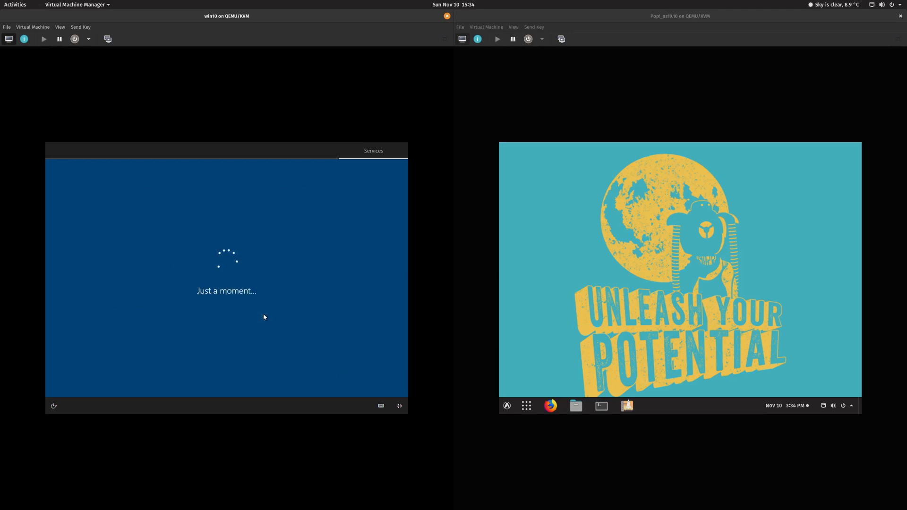
Step: Bring up the Pop!_OS system shortcuts list from the Show Applications dock icon
left_click(852, 406)
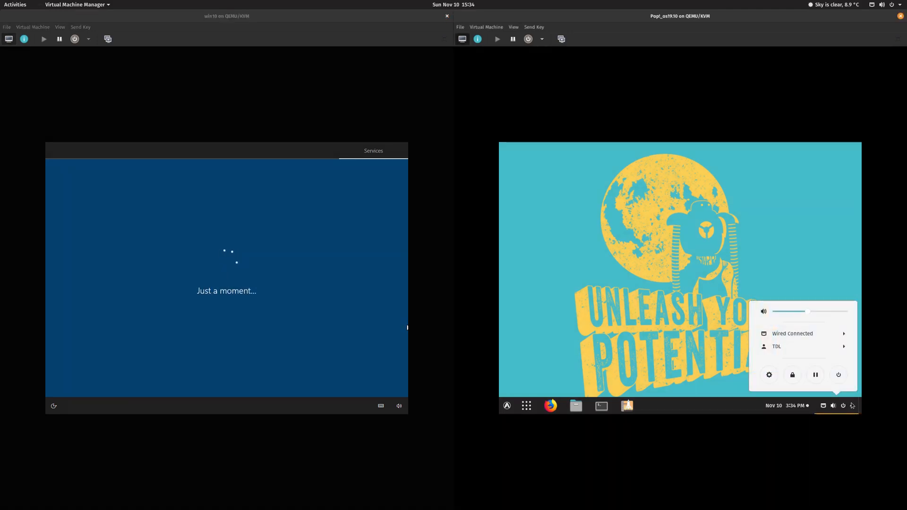
left_click(852, 406)
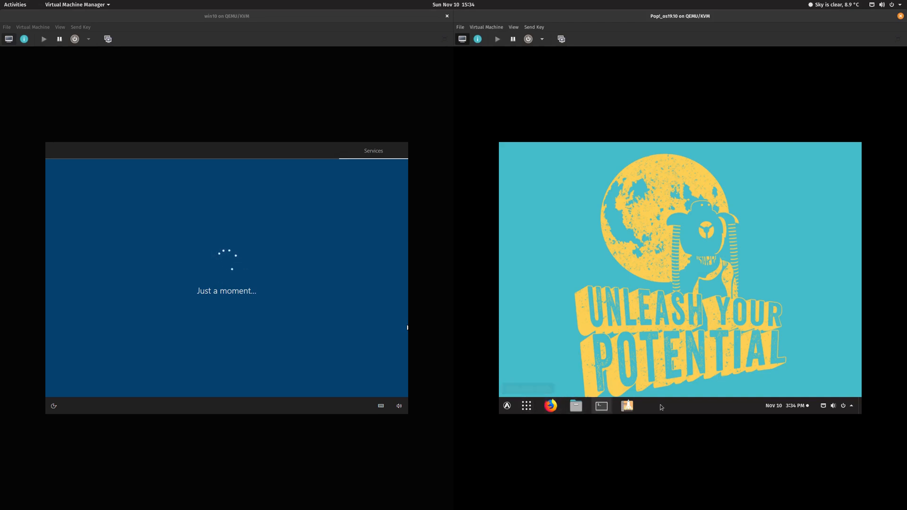
right_click(527, 405)
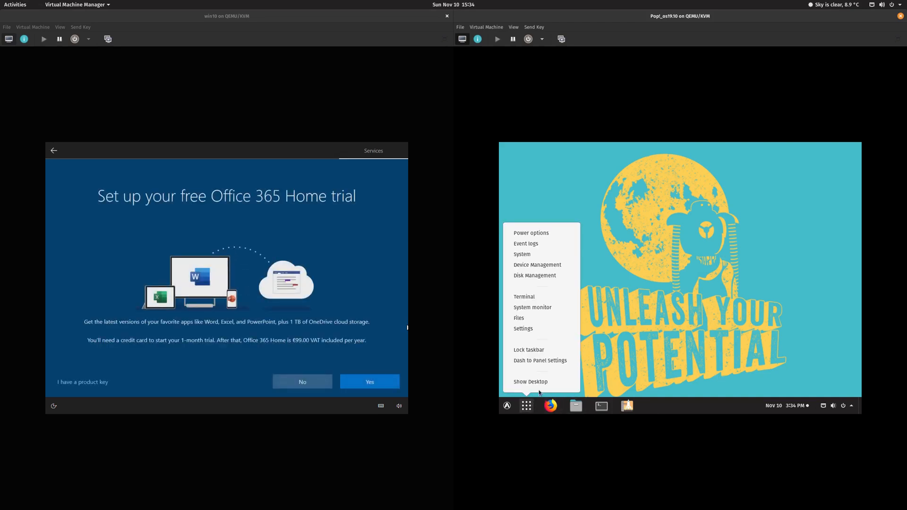
Step: Open Dash to Panel settings and place the clock right of the system indicators
left_click(548, 360)
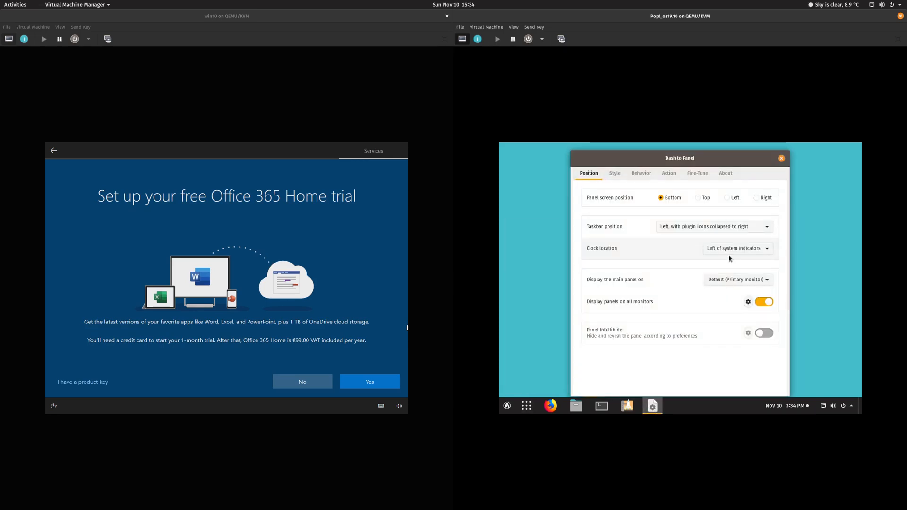
left_click(730, 251)
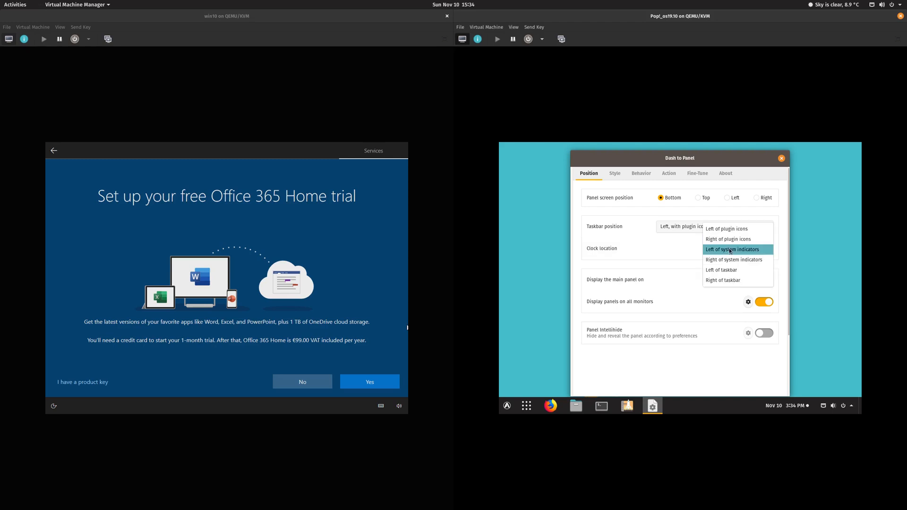
left_click(733, 281)
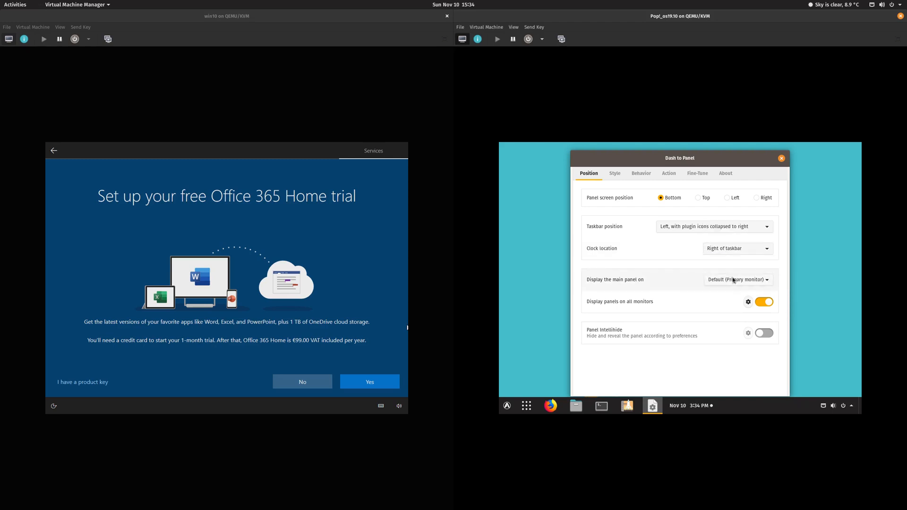
left_click(737, 252)
left_click(734, 230)
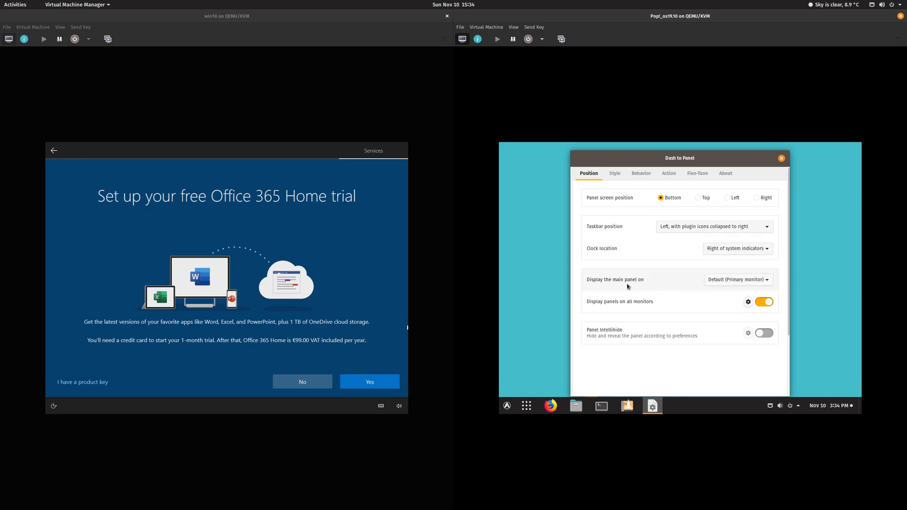
Step: Keep the main panel on the primary monitor, then review the Style and Behavior tabs
left_click(717, 283)
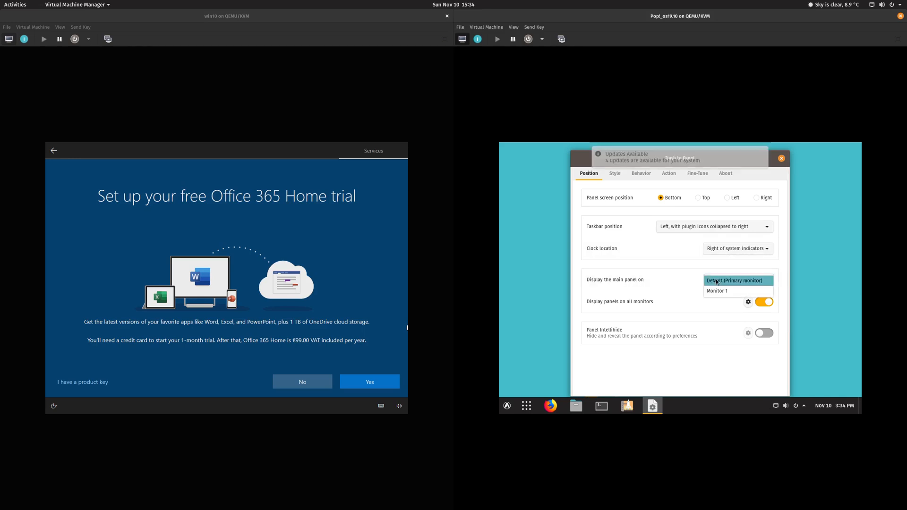
left_click(717, 282)
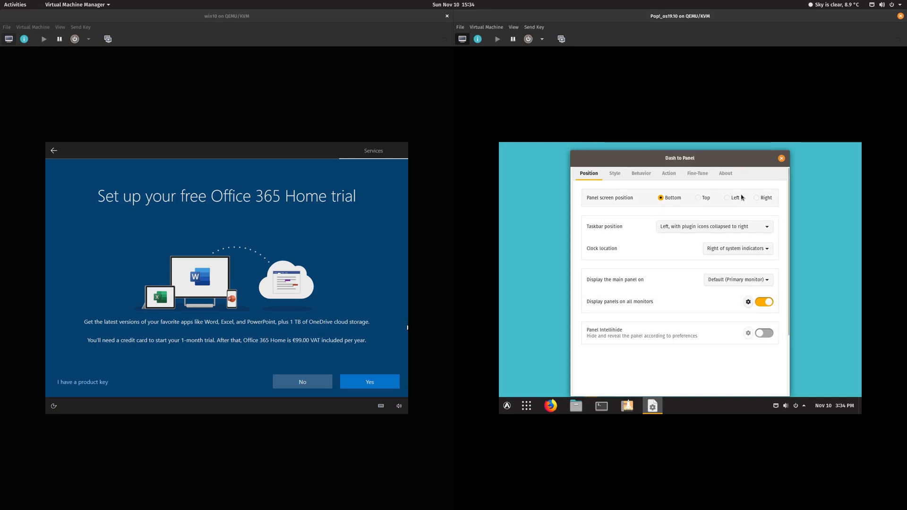
left_click(619, 177)
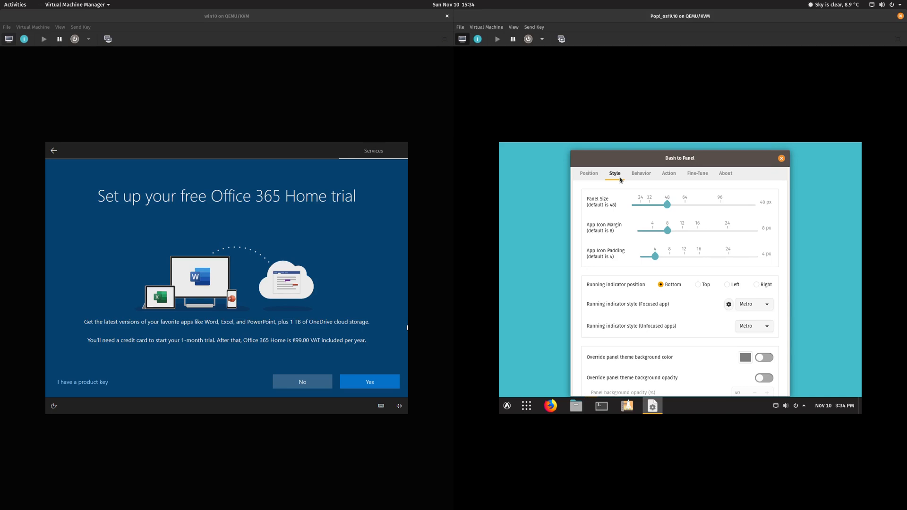
left_click_drag(654, 158, 655, 152)
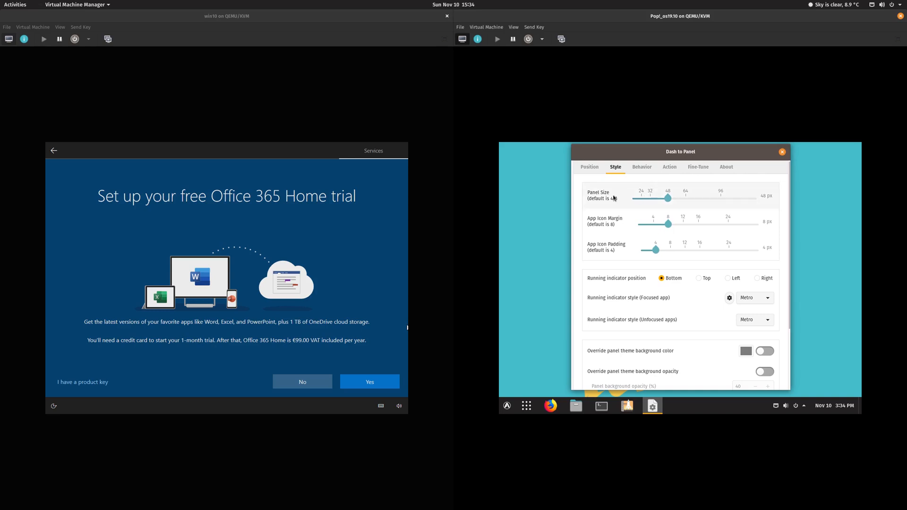
scroll(699, 333, "down", 4)
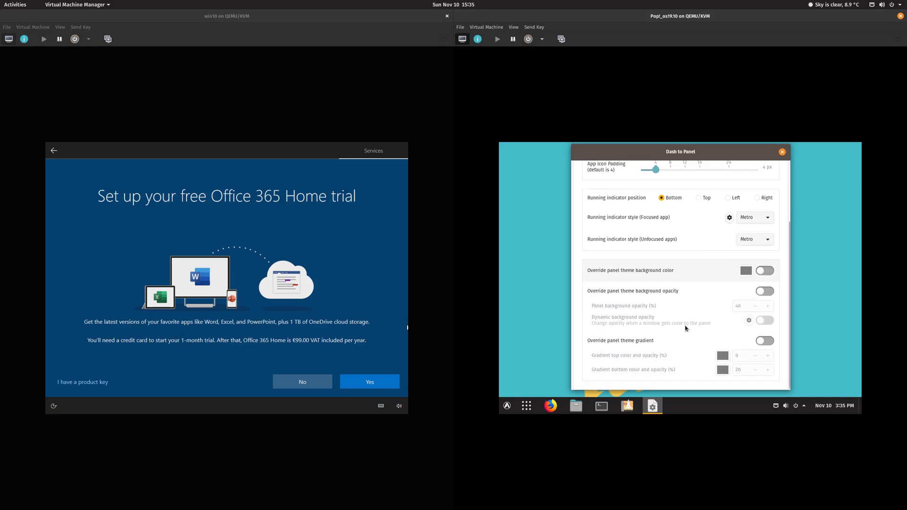
scroll(686, 329, "up", 4)
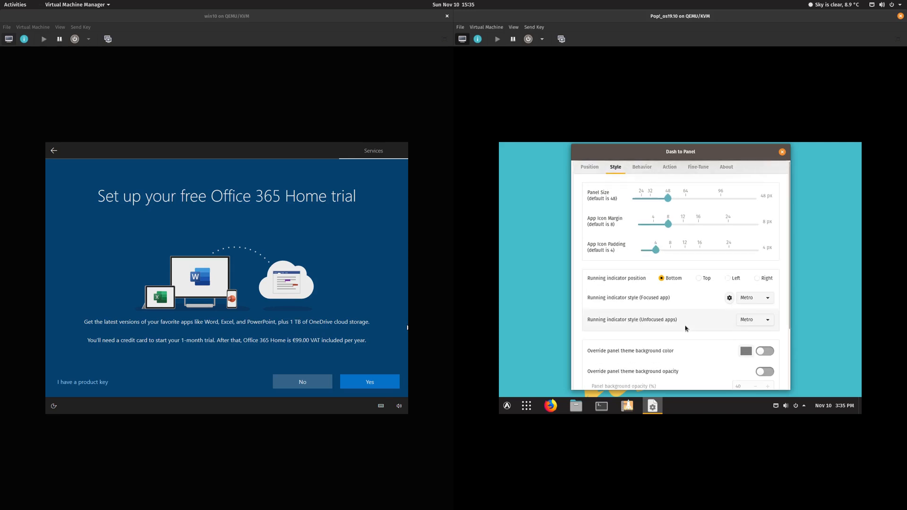
left_click(645, 170)
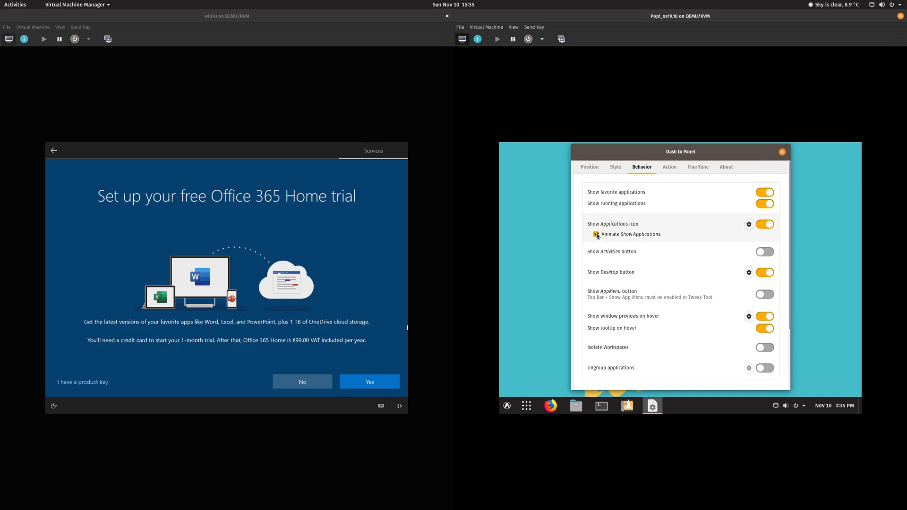
Step: Turn off Show Applications icon in Pop!_OS and decline the Windows Office 365 Home trial
left_click(764, 225)
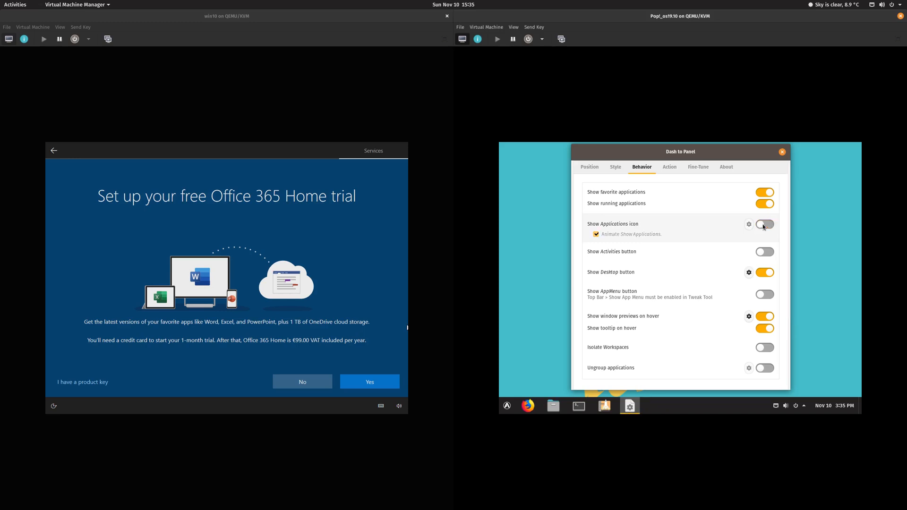
scroll(688, 220, "down", 3)
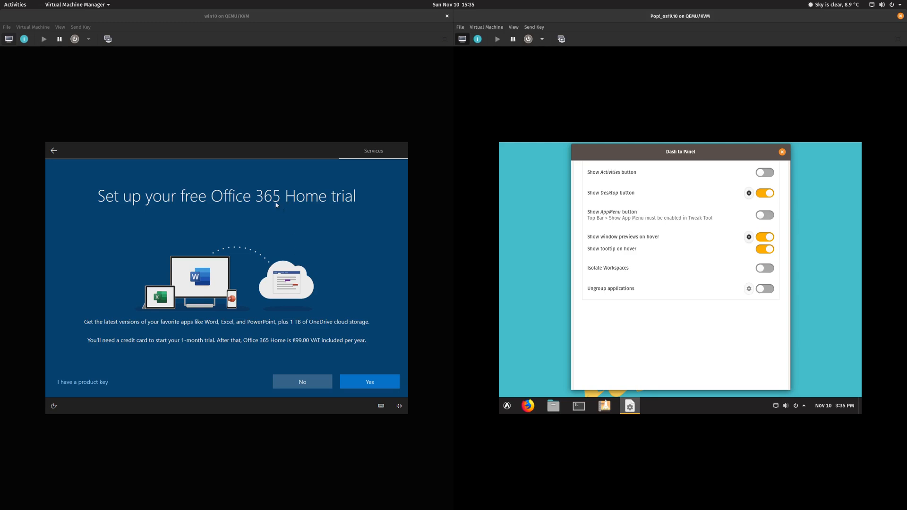
left_click(314, 384)
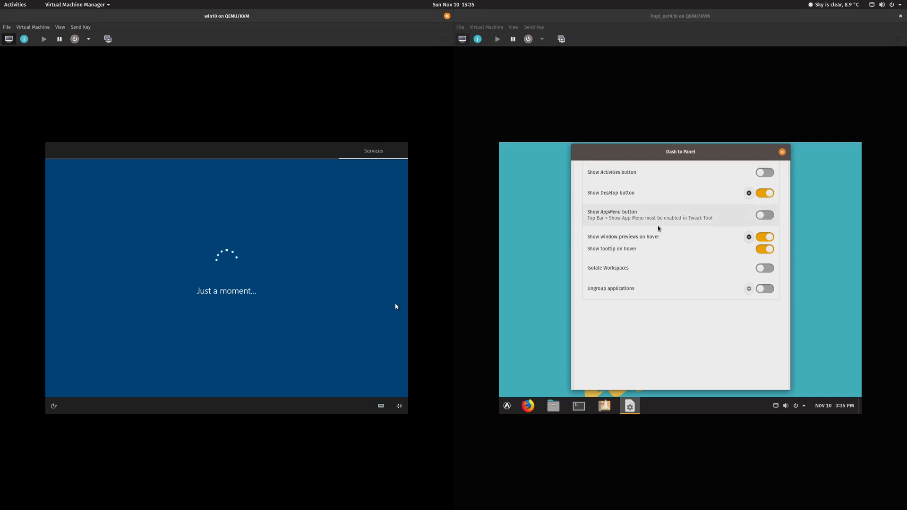
Step: Review the Action, Fine-Tune and About tabs, then close Dash to Panel settings
scroll(659, 228, "up", 1)
scroll(658, 229, "up", 2)
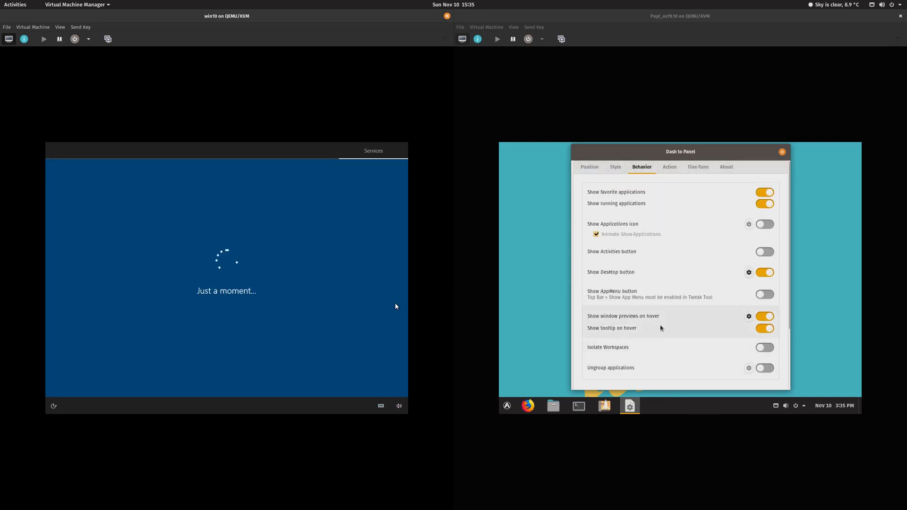
left_click(670, 168)
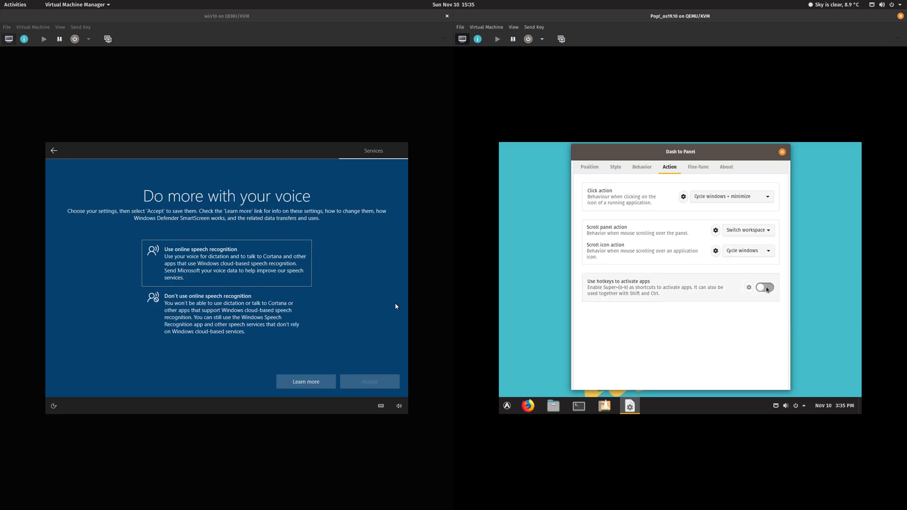
left_click(703, 169)
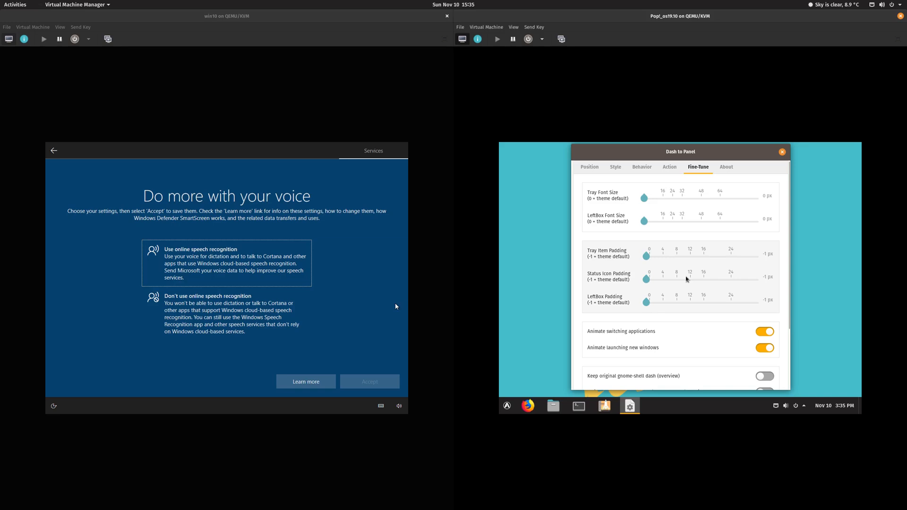
left_click(736, 171)
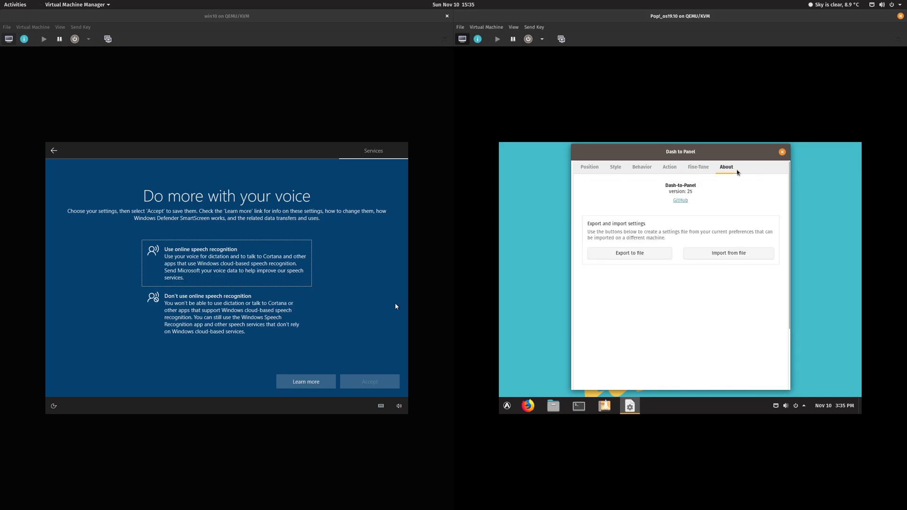
left_click(782, 152)
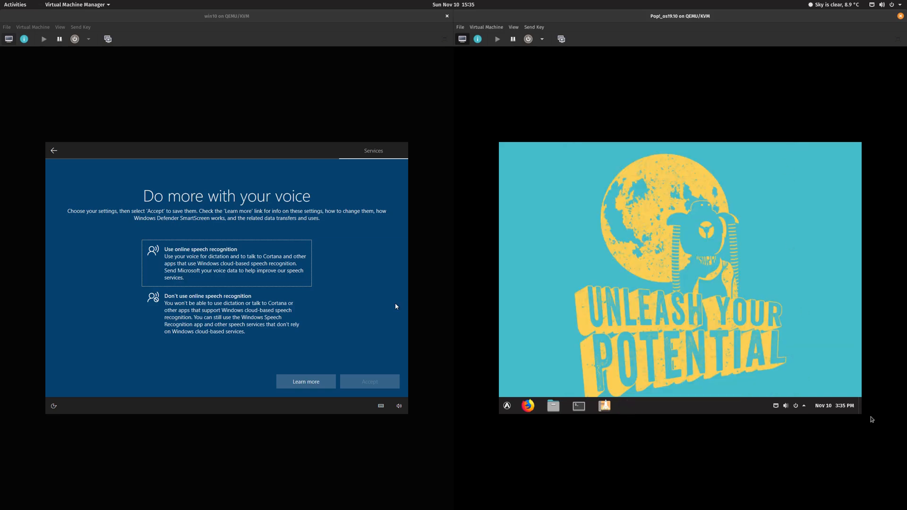
left_click(507, 406)
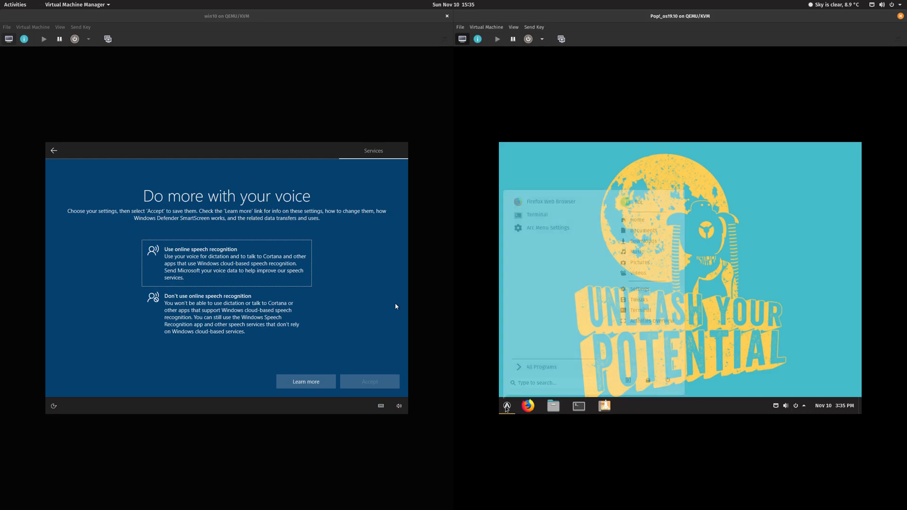
left_click(507, 406)
left_click(507, 406)
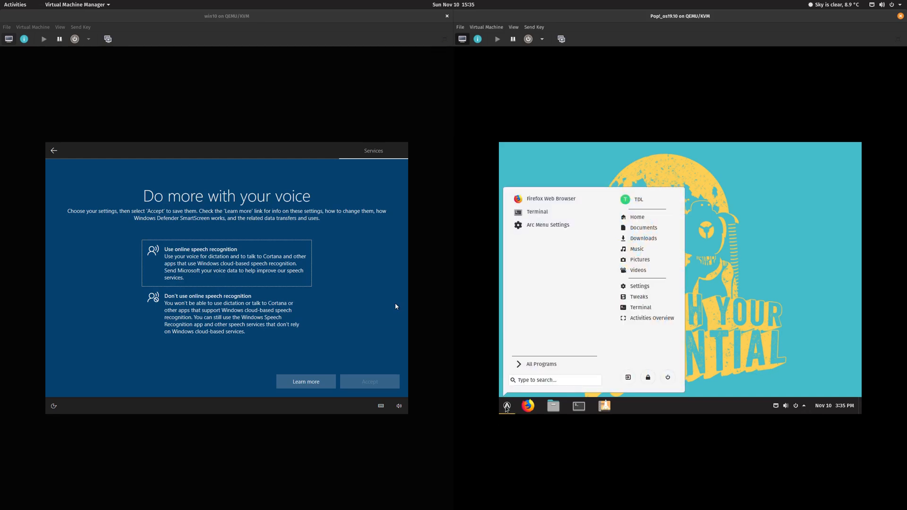
left_click(507, 406)
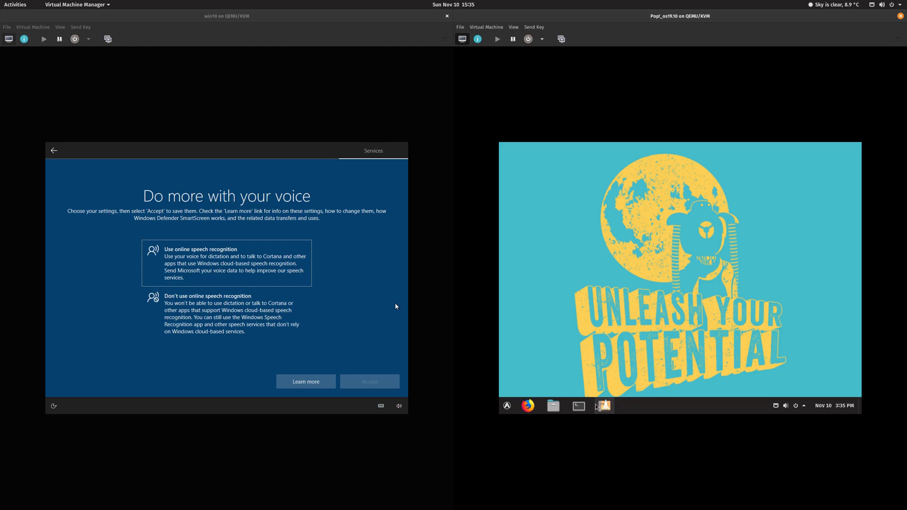
left_click(508, 407)
left_click(507, 406)
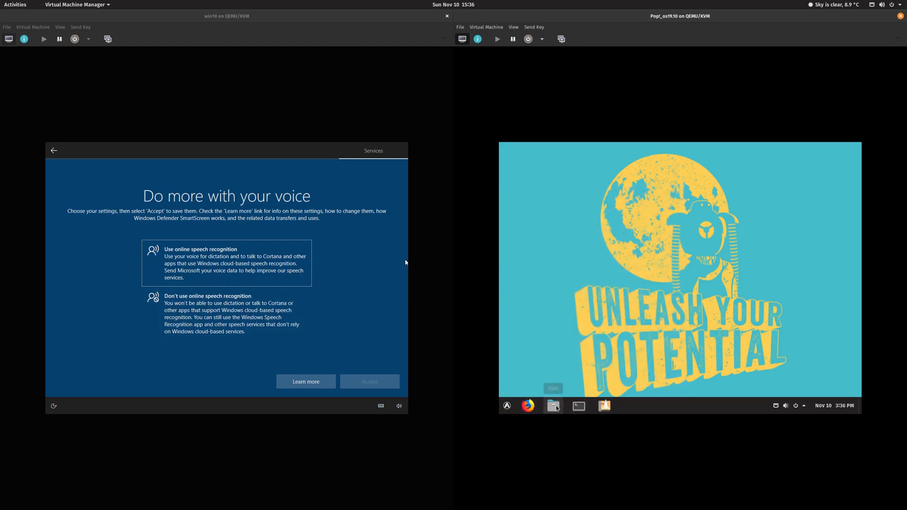
left_click(553, 406)
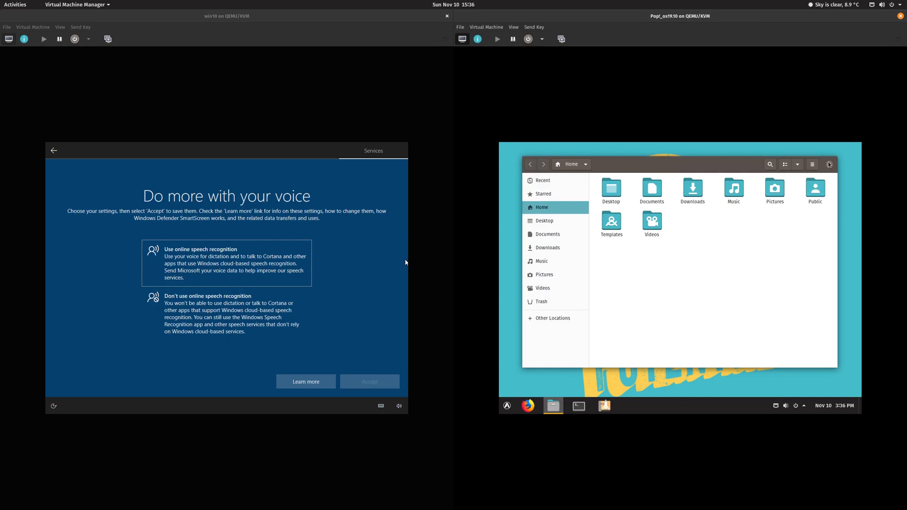
left_click(829, 164)
left_click(843, 410)
left_click(844, 410)
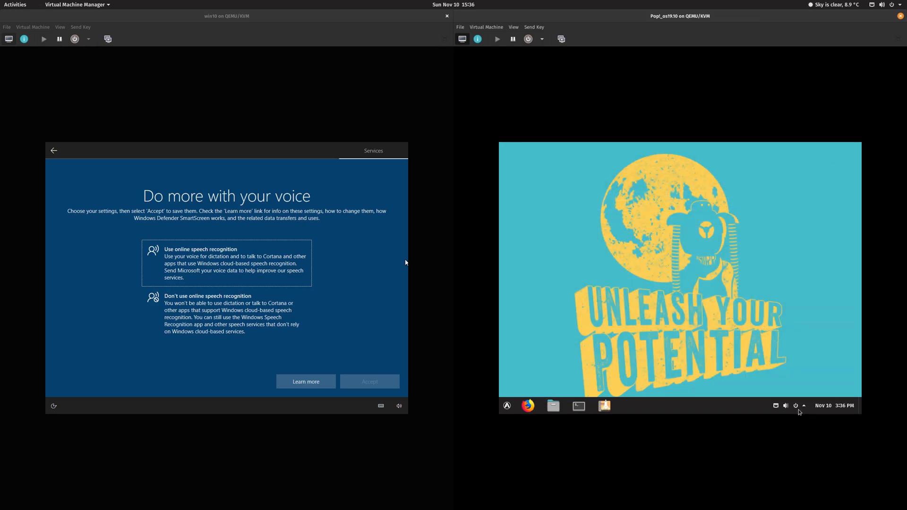
left_click(801, 410)
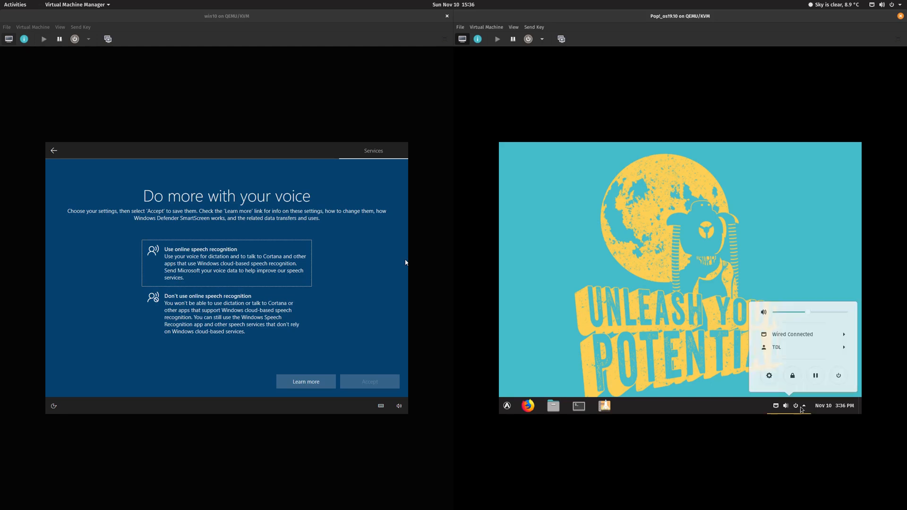
left_click(686, 319)
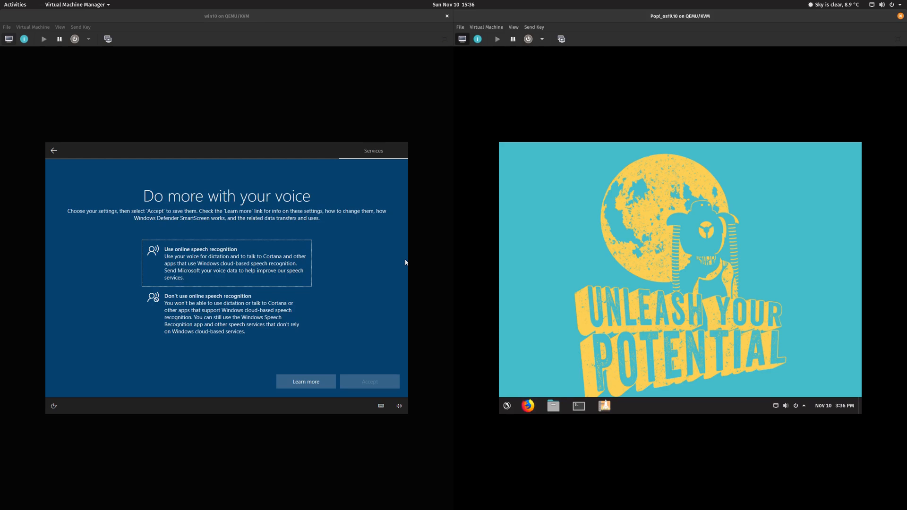
left_click(507, 406)
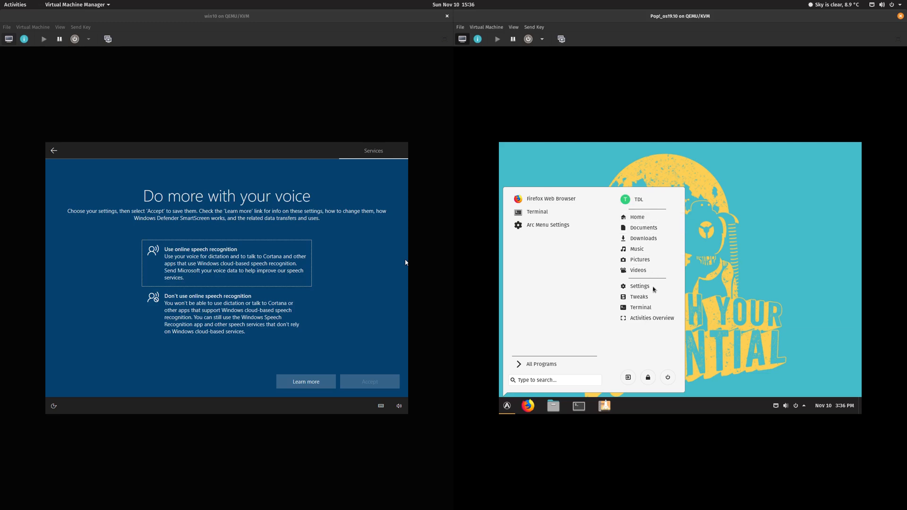
left_click(755, 296)
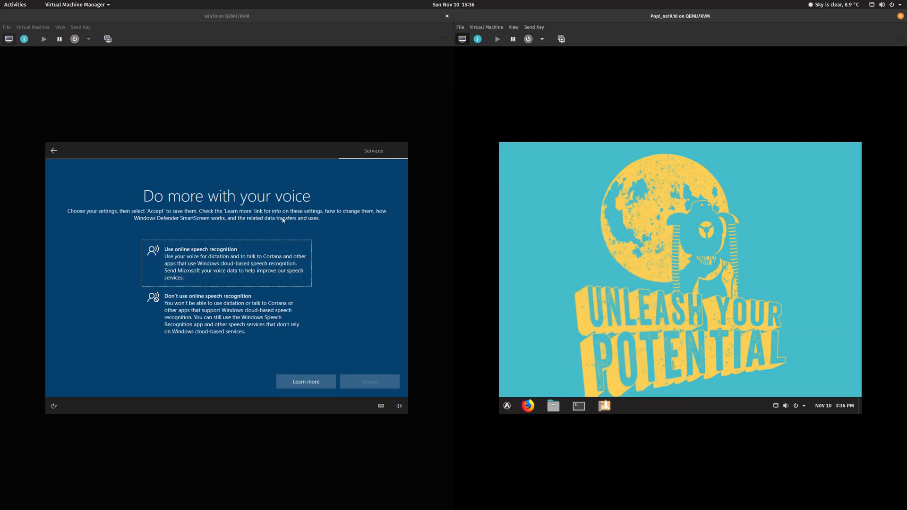
Step: Decline online speech recognition and location access, and turn Find my device off
left_click(255, 328)
left_click(369, 383)
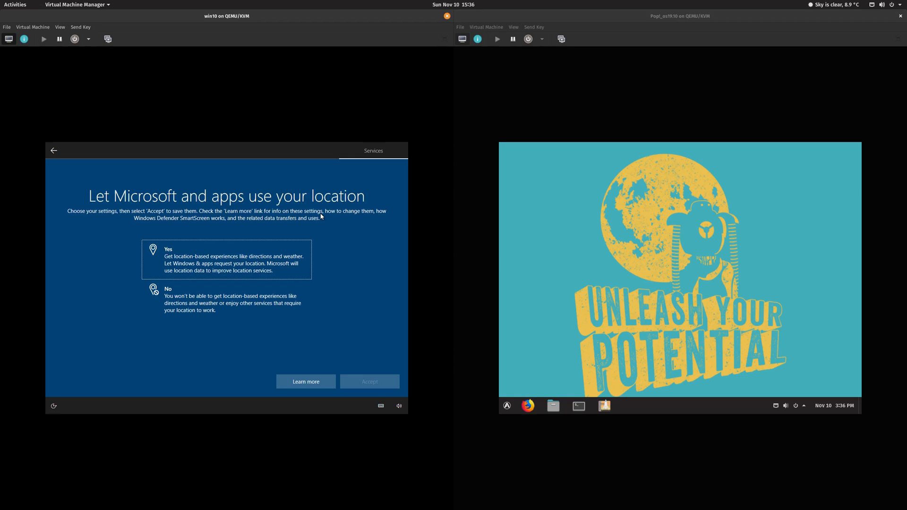
left_click(259, 305)
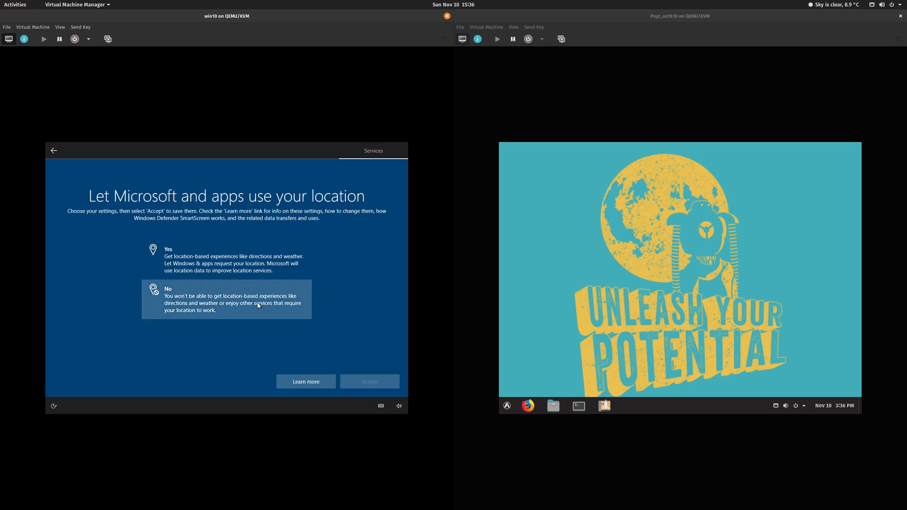
left_click(367, 381)
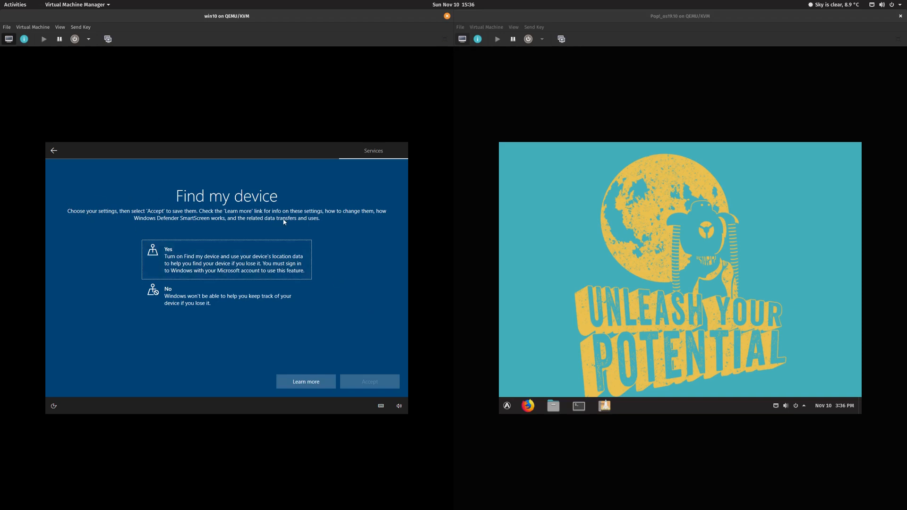
left_click(242, 296)
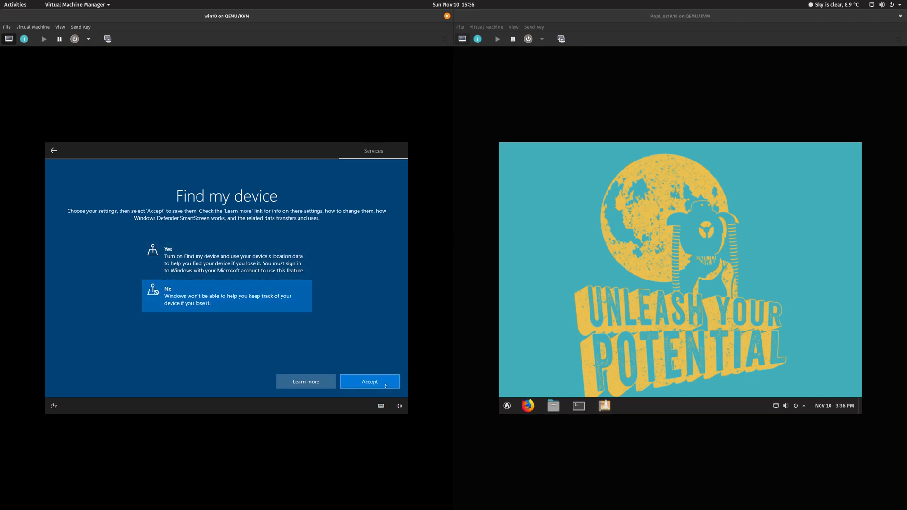
left_click(392, 387)
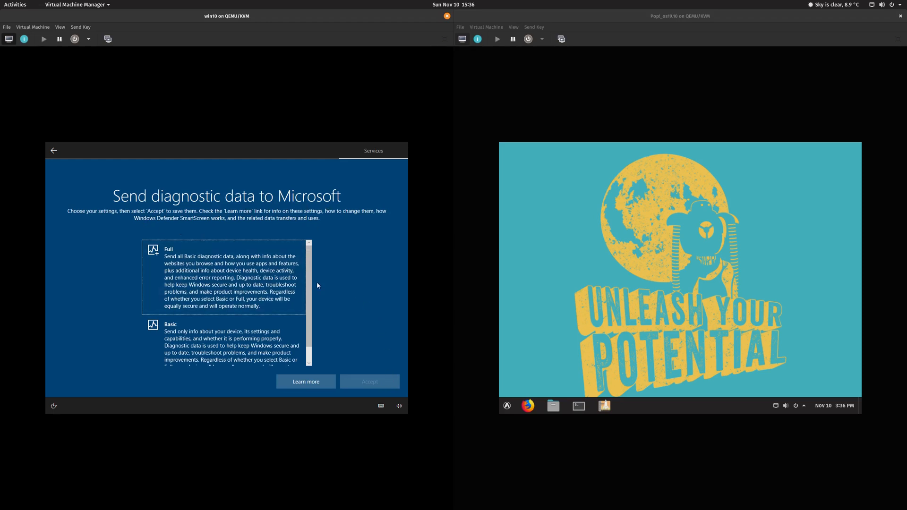
Step: Choose Basic diagnostic data and accept it
scroll(306, 306, "down", 2)
scroll(302, 335, "up", 2)
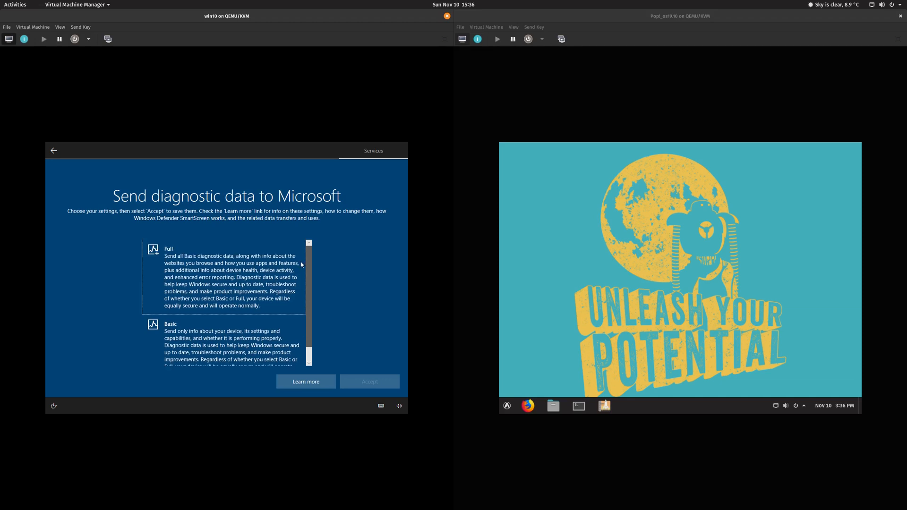
scroll(312, 332, "down", 2)
scroll(314, 331, "up", 2)
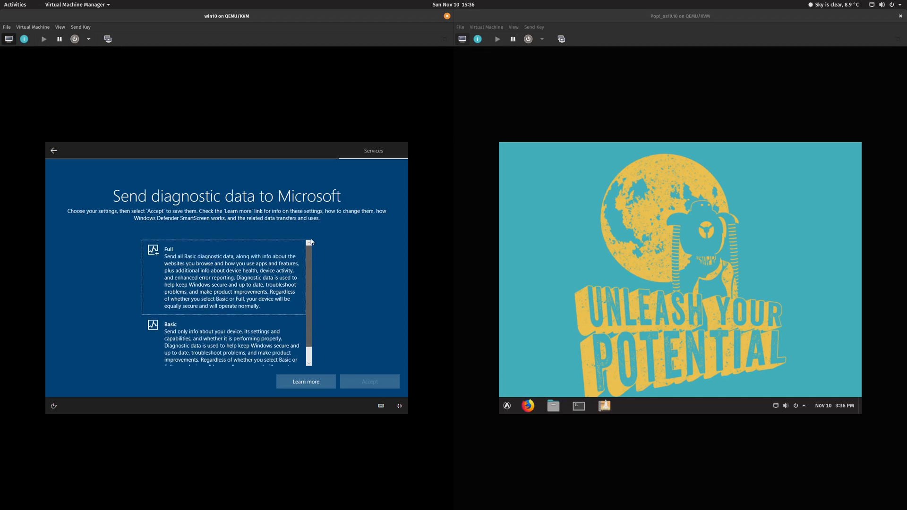
scroll(311, 242, "down", 2)
left_click(265, 338)
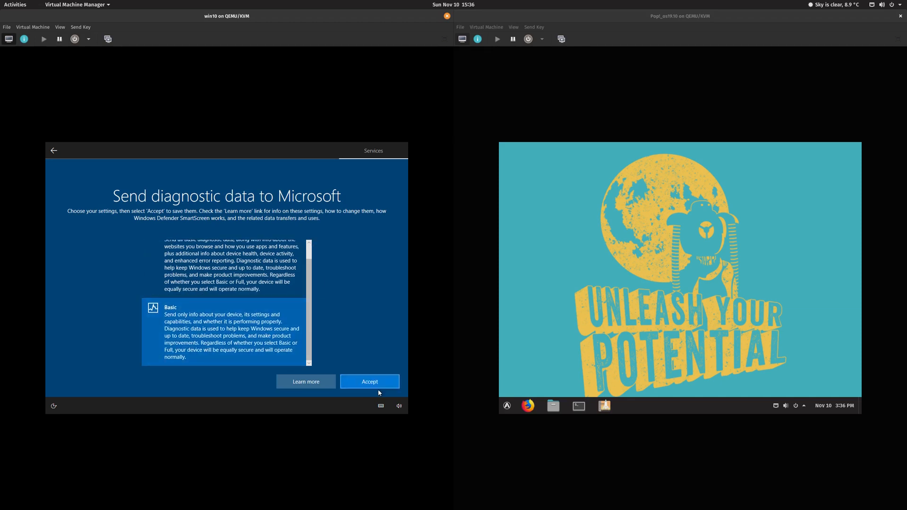
left_click(386, 384)
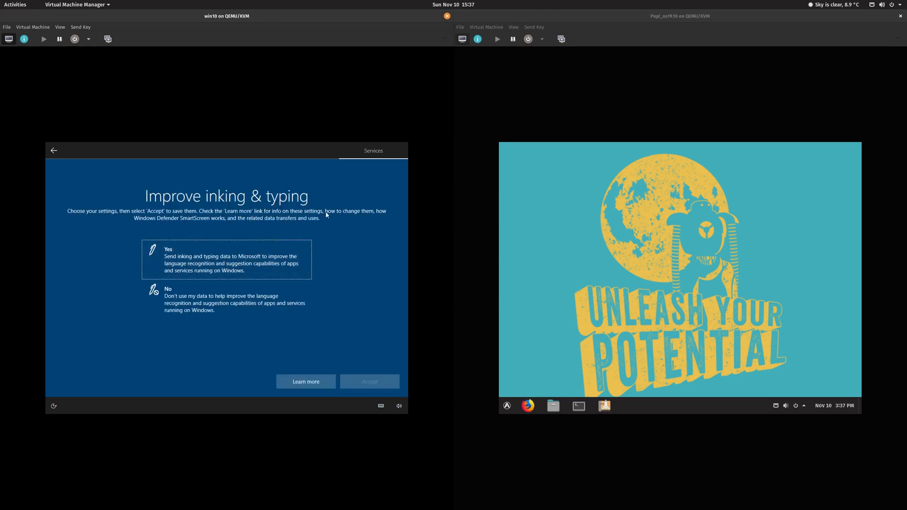
Step: Answer No to inking and typing, tailored experiences and advertising ID, accepting each page
left_click(251, 295)
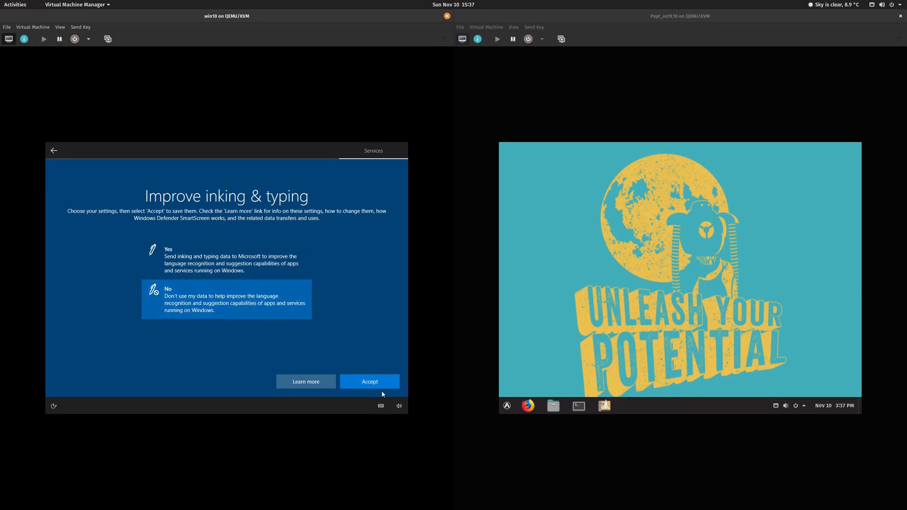
left_click(382, 381)
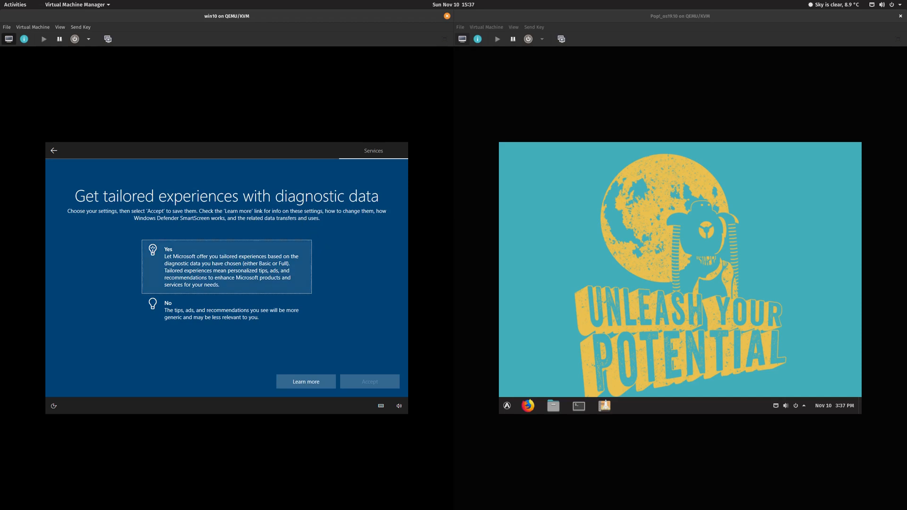
left_click(203, 320)
left_click(386, 385)
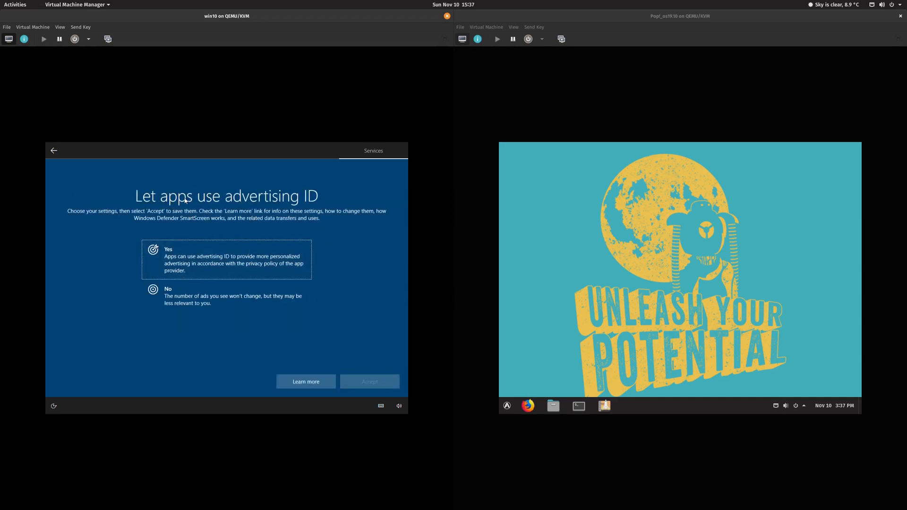
left_click(242, 295)
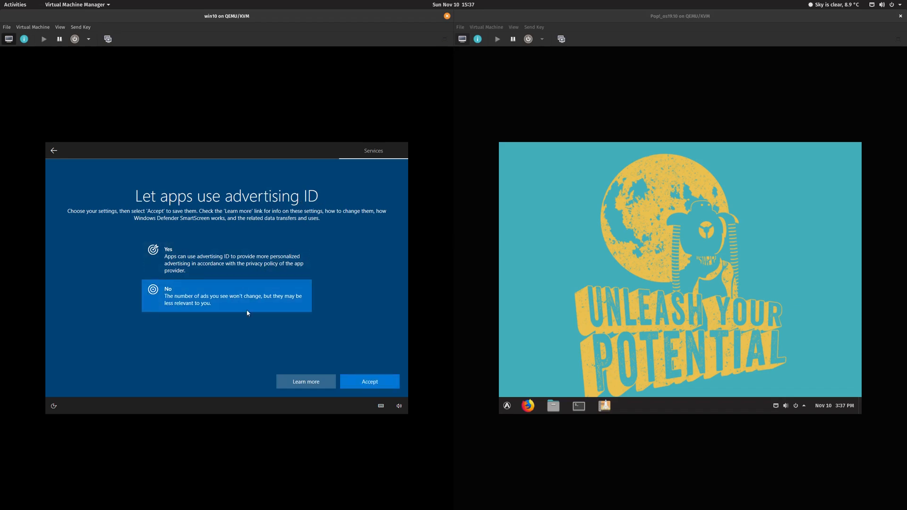
left_click(368, 382)
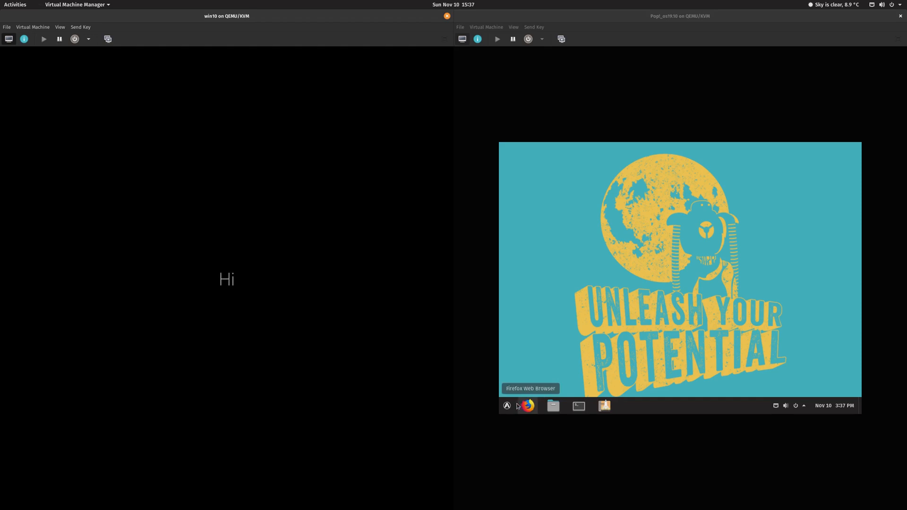
Step: Open Pop!_Shop's Installed tab showing 4 available updates totalling 163.0 MB
left_click(617, 410)
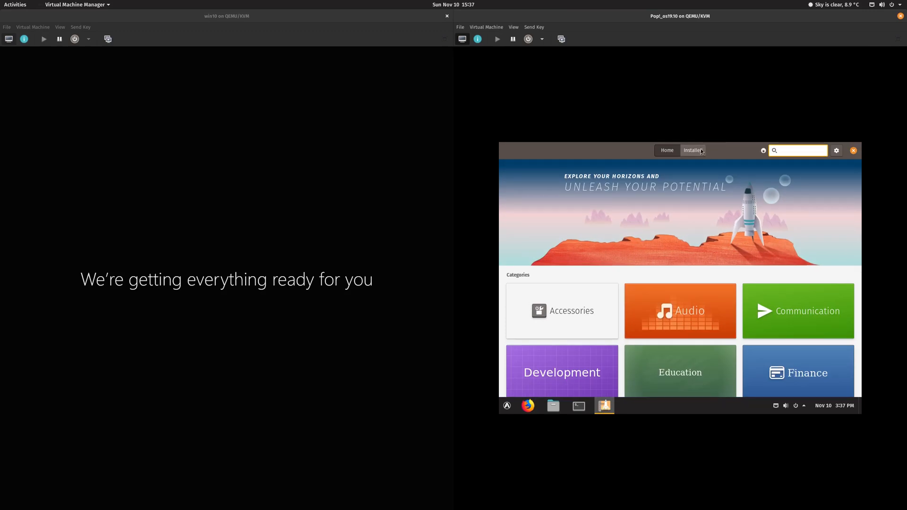
left_click(702, 151)
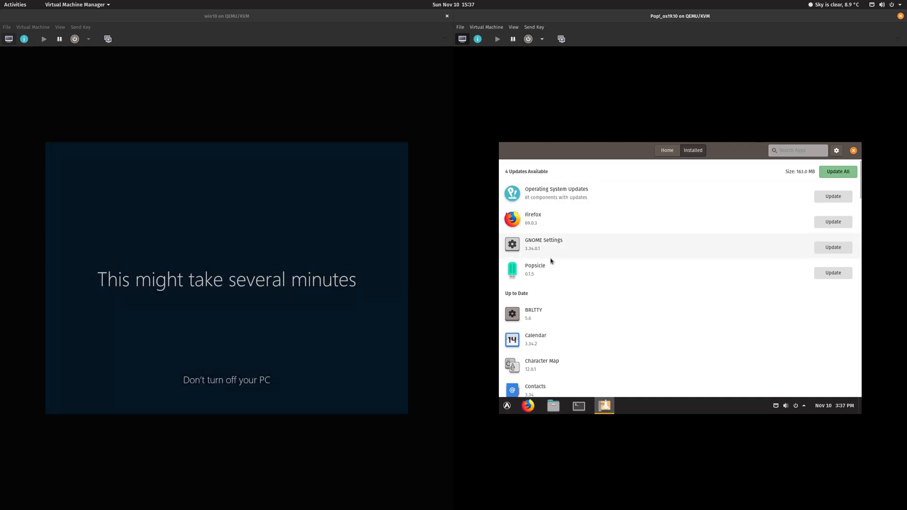
Step: Update all 4 Pop!_OS updates, authenticating with the account password
left_click(845, 172)
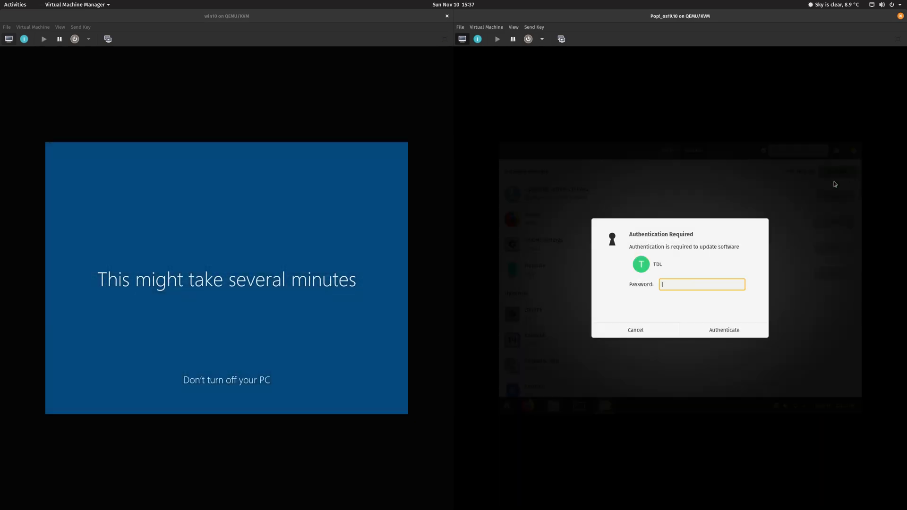
type("********")
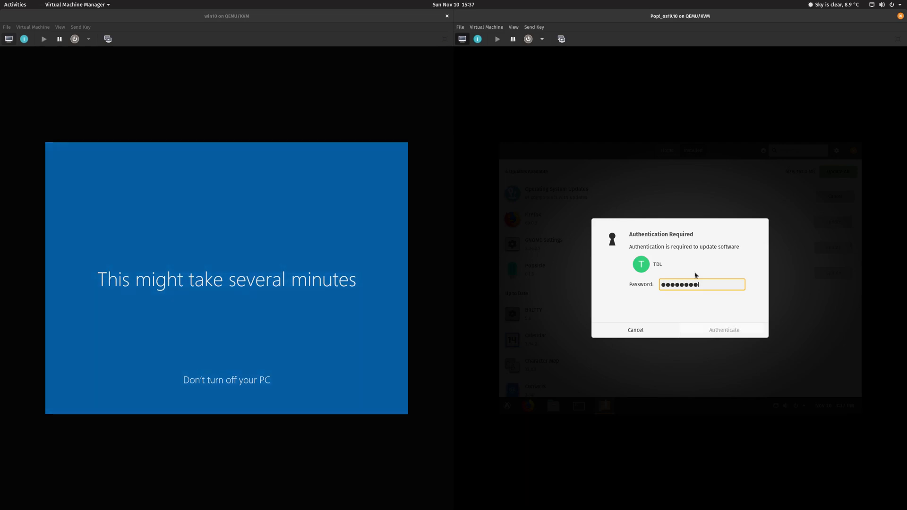
key("Return")
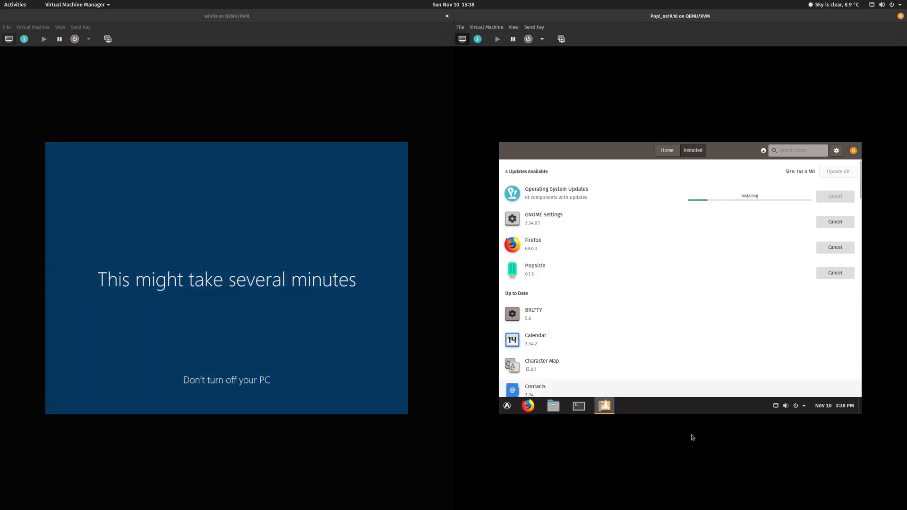
Step: Open the Pop!_OS application menu, briefly opening and closing the Videos folder
left_click(507, 406)
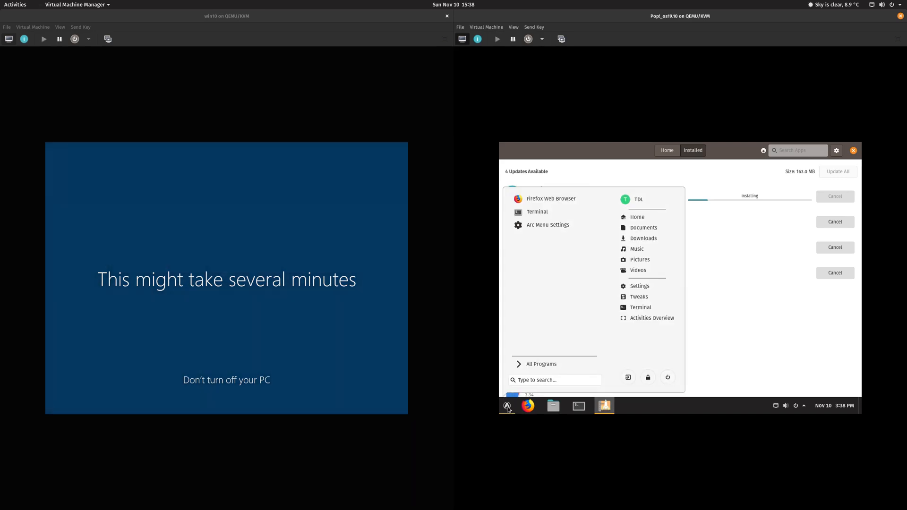
left_click(507, 406)
left_click(507, 406)
left_click(507, 406)
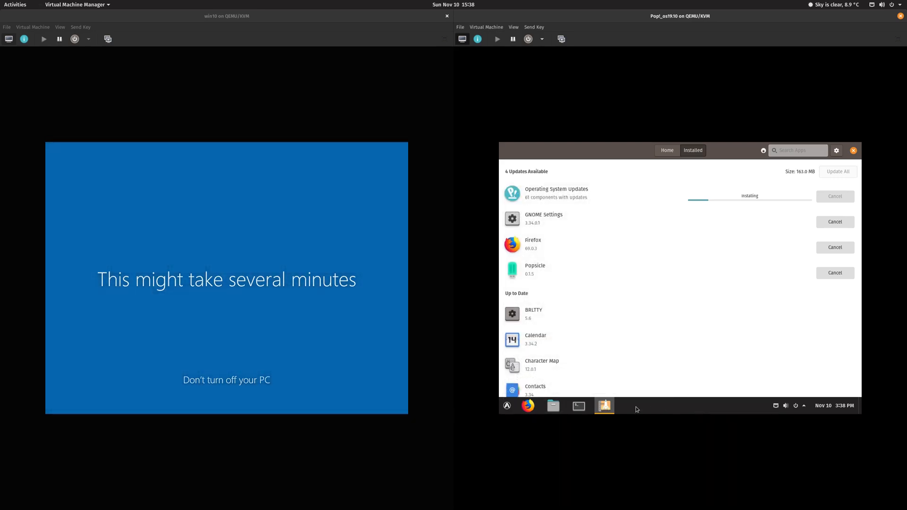
left_click(507, 406)
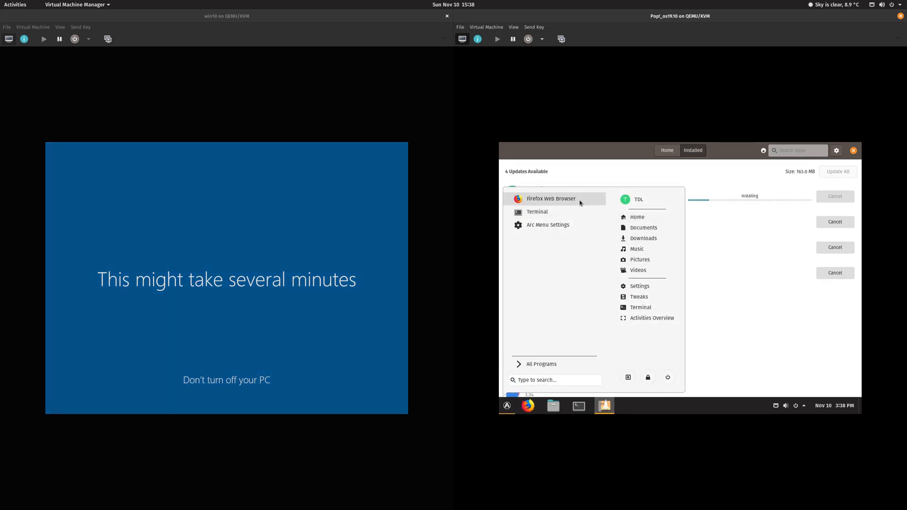
left_click(651, 270)
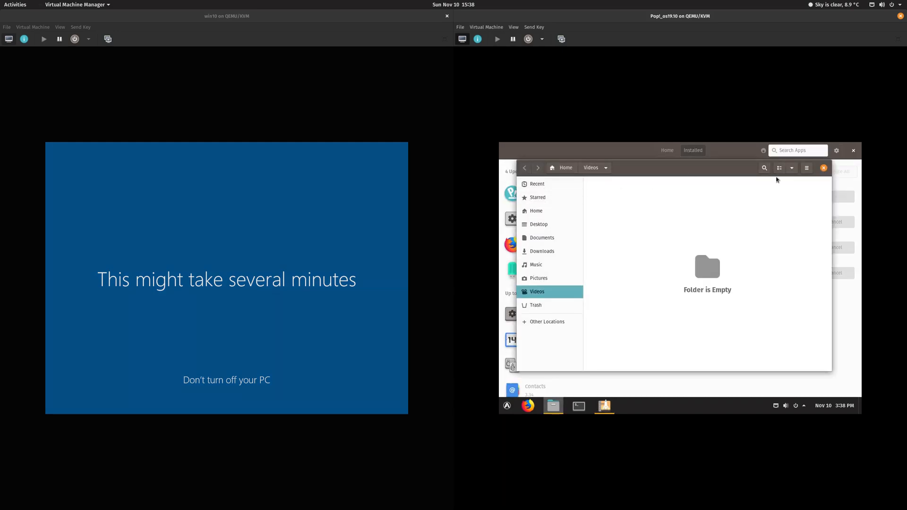
left_click(824, 169)
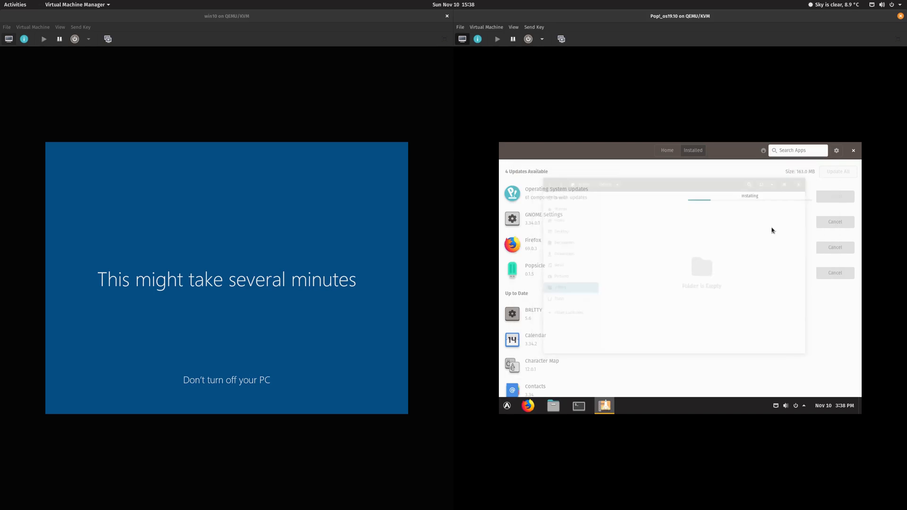
Step: Show the System Tools category under All Programs in the Arc Menu
left_click(507, 406)
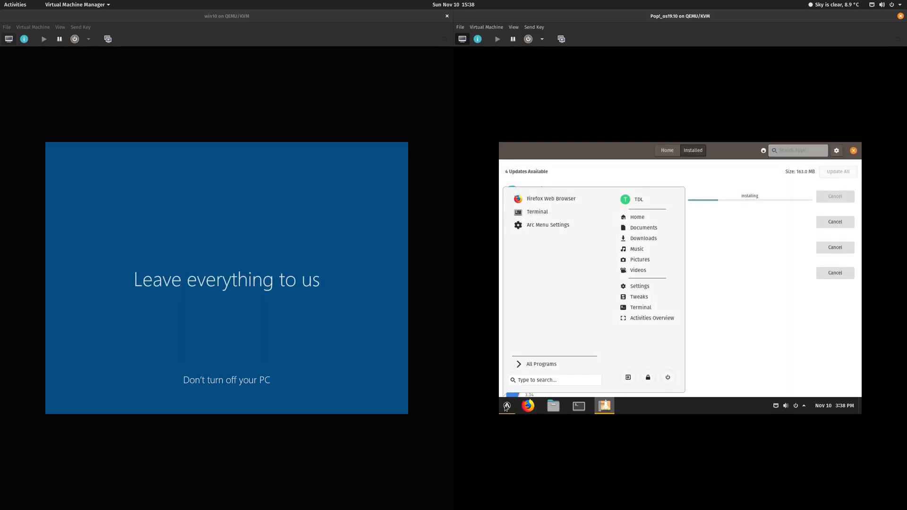
left_click(556, 364)
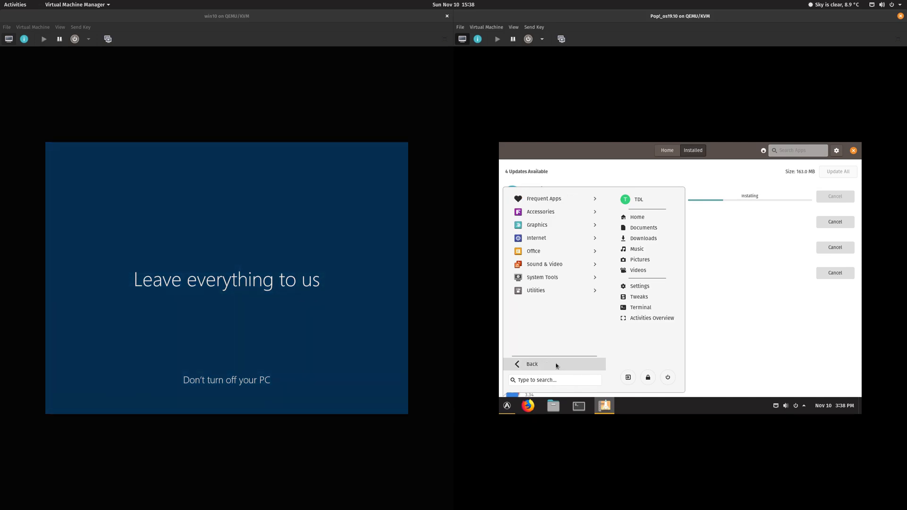
left_click(552, 279)
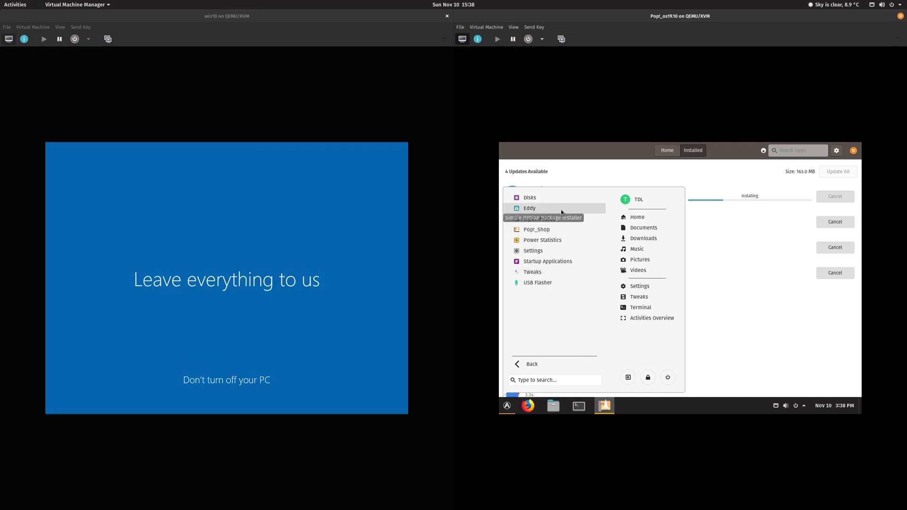
Step: Pin Tweaks to the Arc Menu and add it to Favorites
right_click(539, 272)
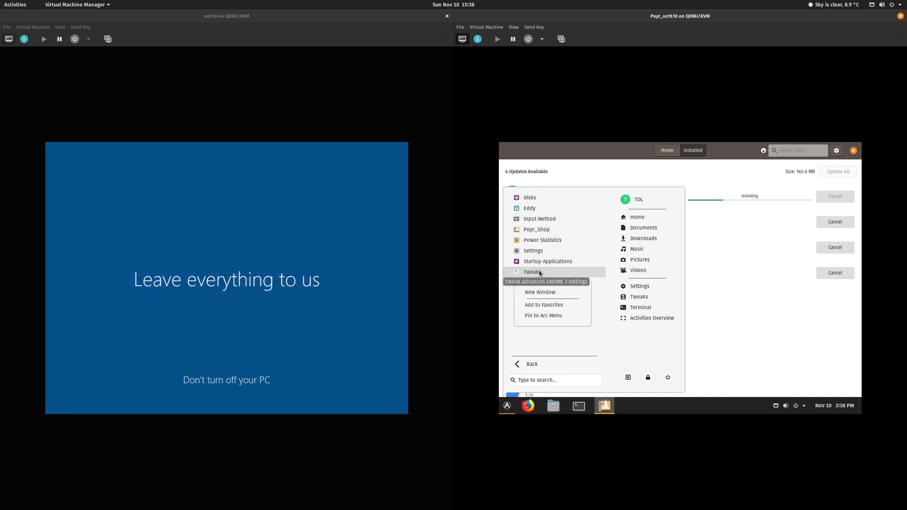
left_click(558, 315)
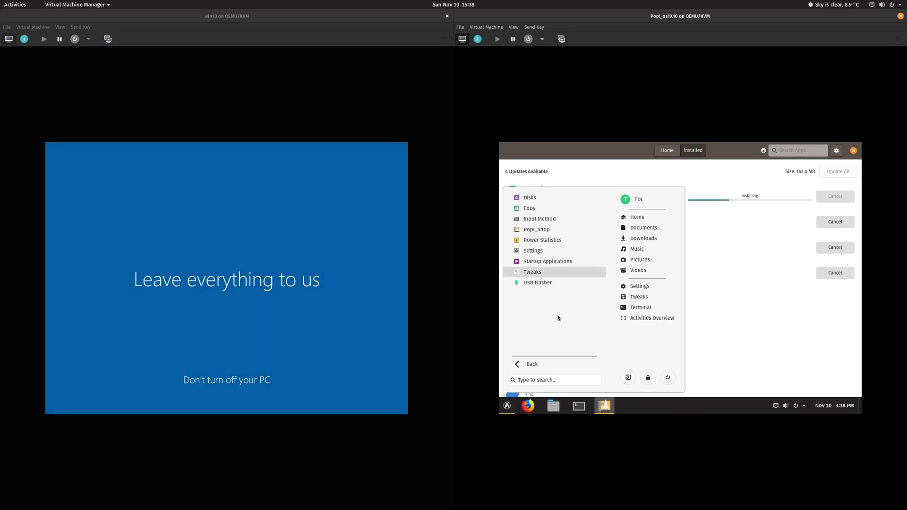
right_click(543, 277)
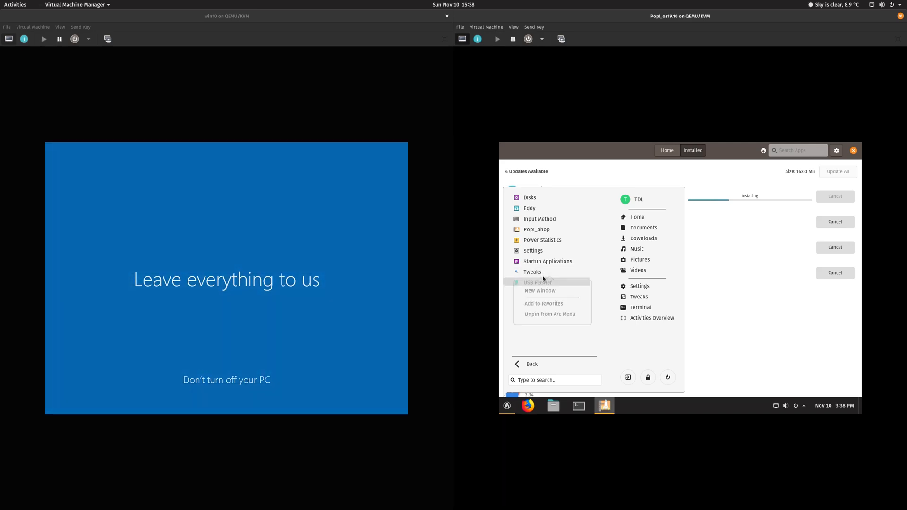
left_click(563, 304)
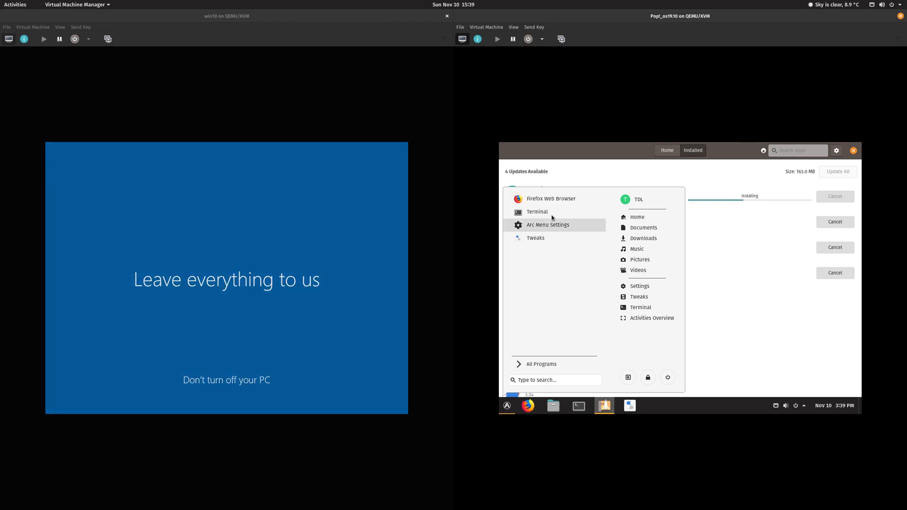
Step: Scan the Pop!_OS Home folder with Disk Usage Analyzer from Utilities, then close it
left_click(533, 365)
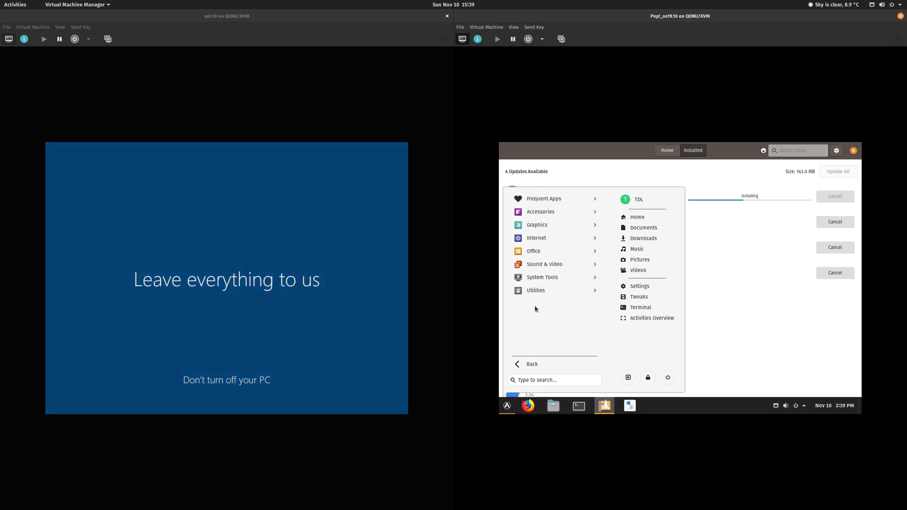
left_click(561, 292)
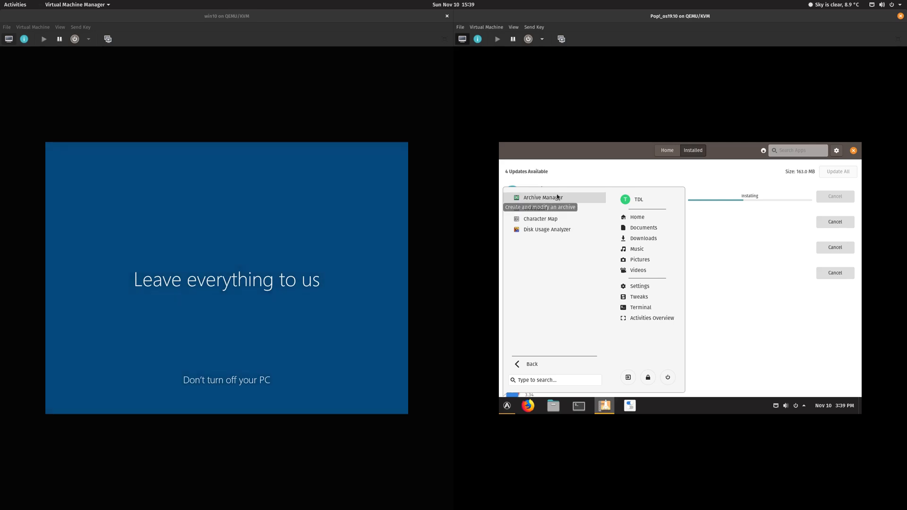
left_click(558, 230)
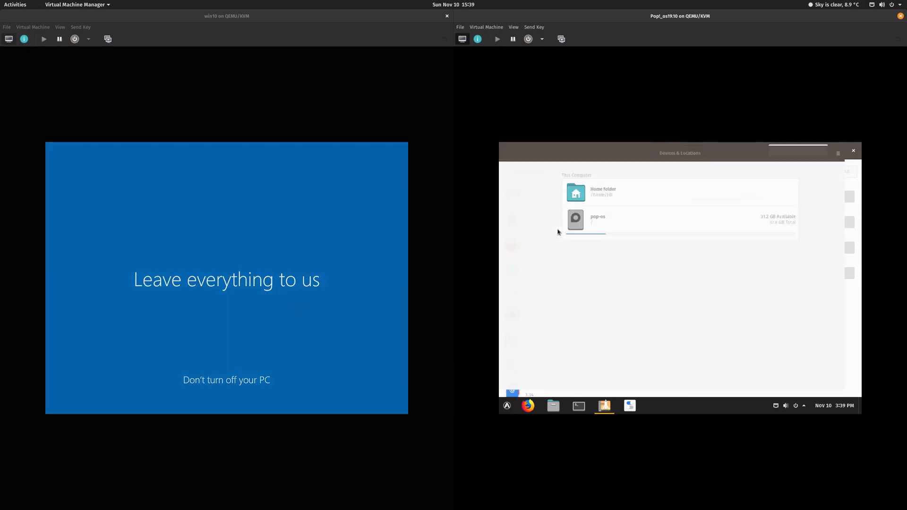
right_click(656, 406)
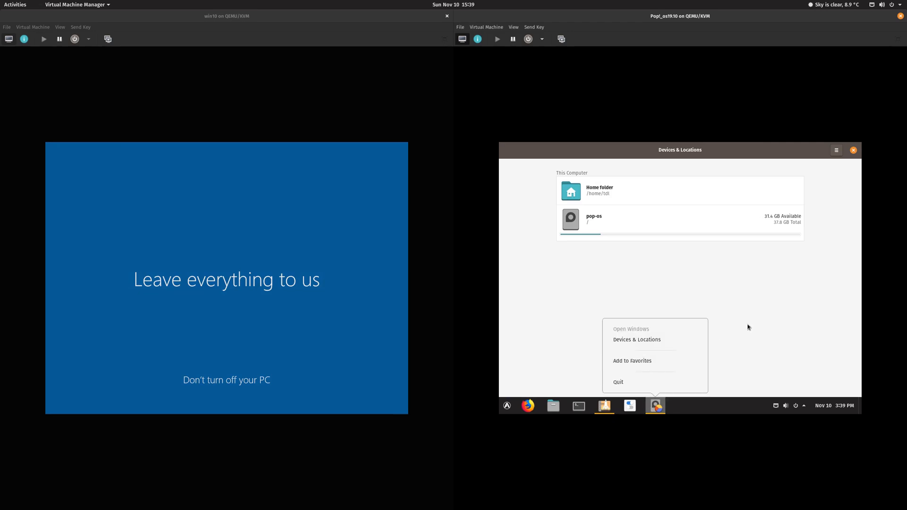
left_click(624, 192)
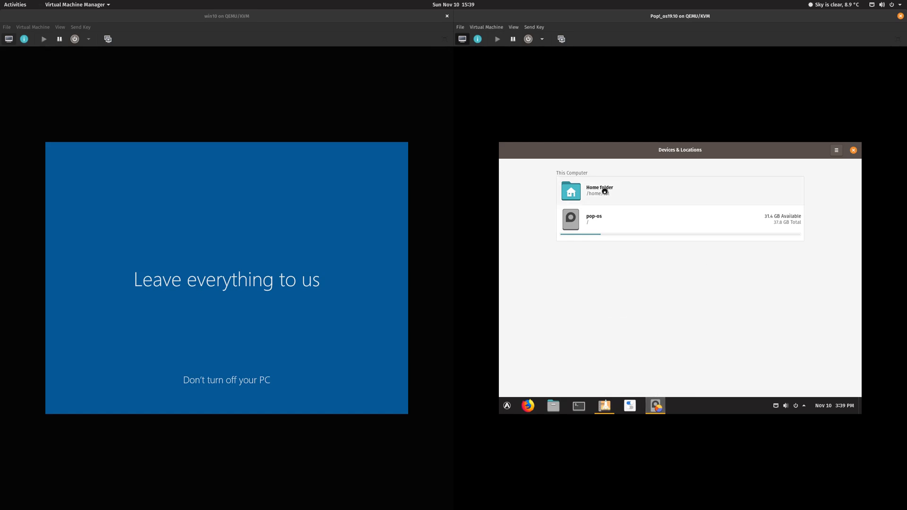
left_click(605, 192)
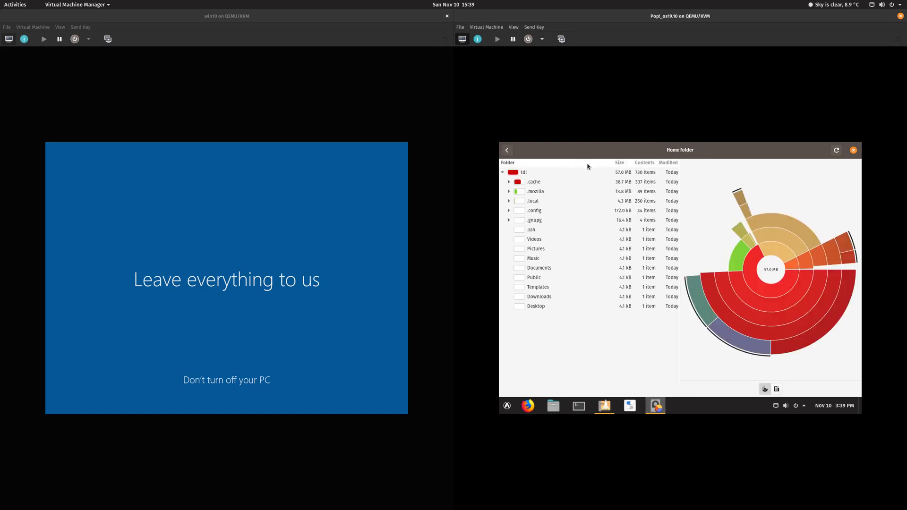
left_click(855, 152)
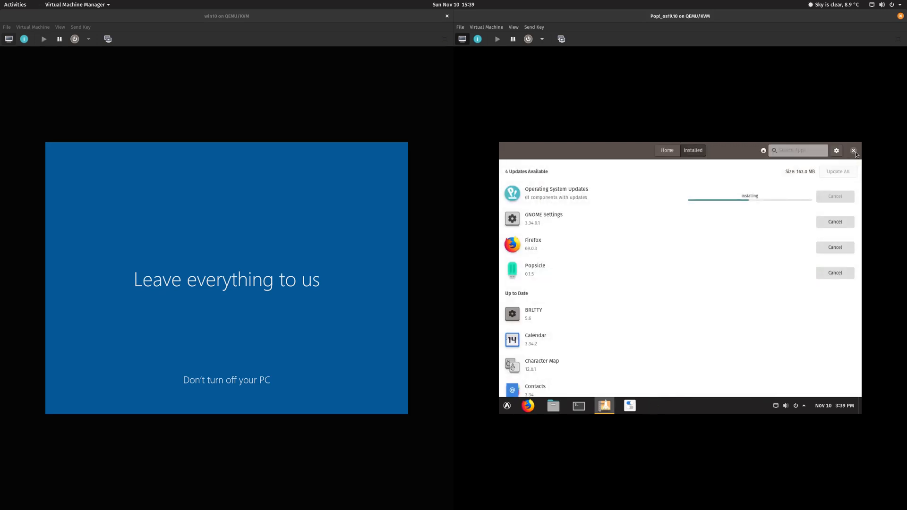
Step: Remove Tweaks from the Pop!_OS dock favourites, then browse Arc Menu's Accessories and return to favourites
right_click(633, 411)
left_click(634, 382)
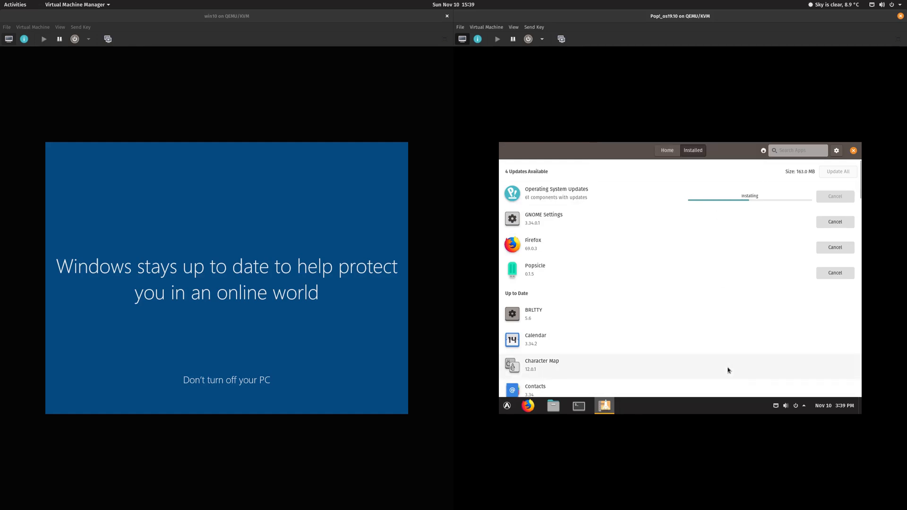
left_click(507, 407)
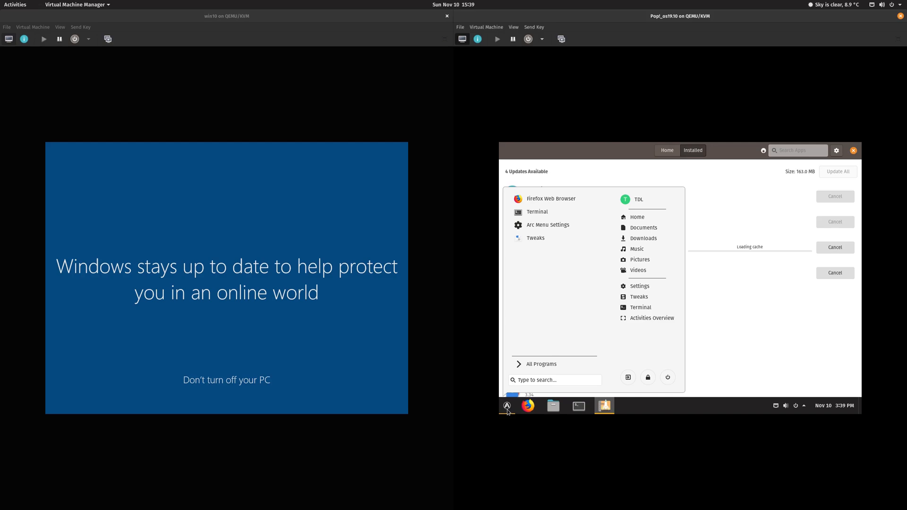
left_click(524, 366)
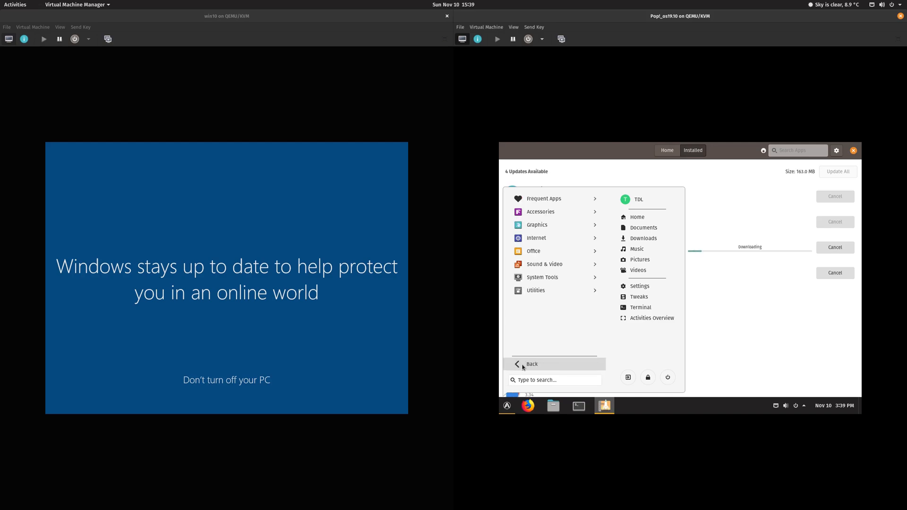
left_click(548, 214)
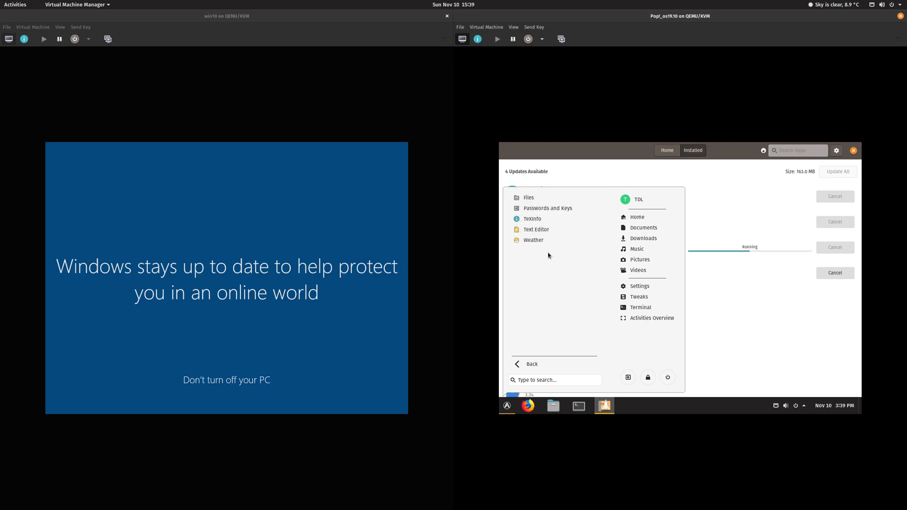
left_click(534, 368)
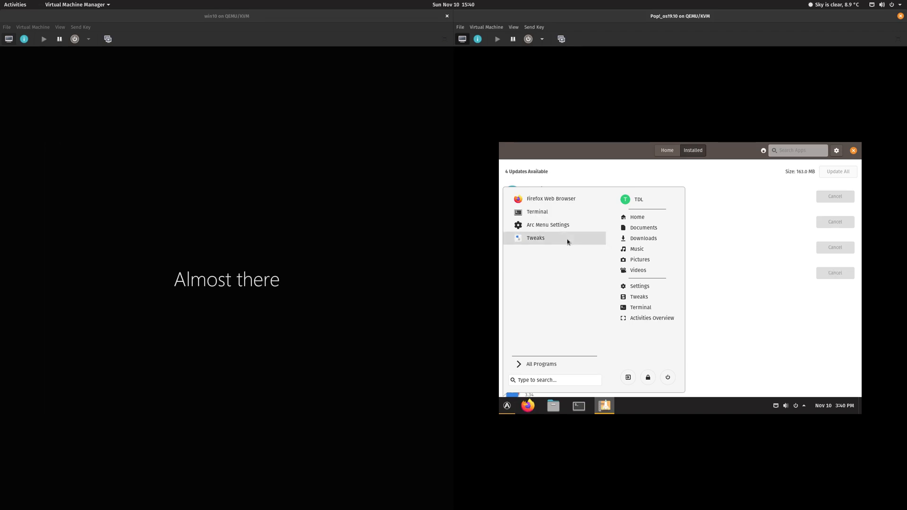
Step: Close Arc Menu and the Pop!_Shop window in the Pop!_OS guest
left_click(781, 222)
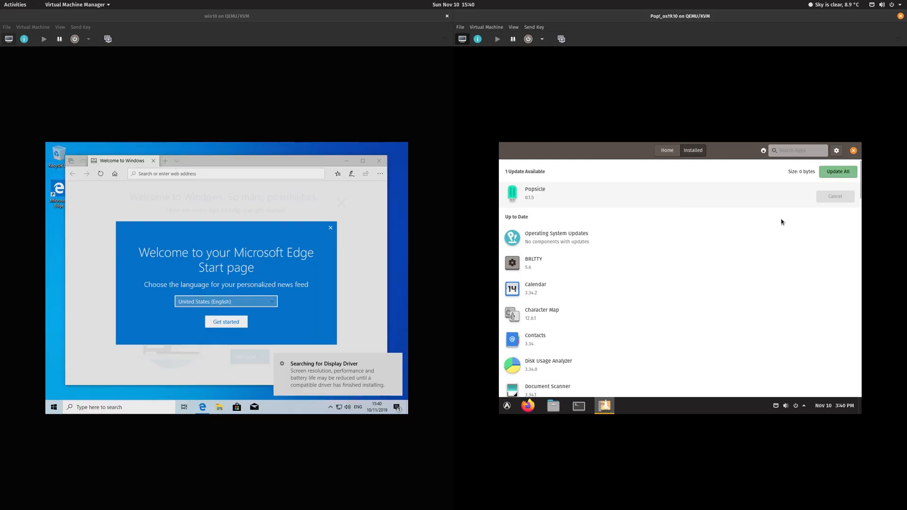
scroll(677, 222, "down", 3)
scroll(677, 222, "down", 2)
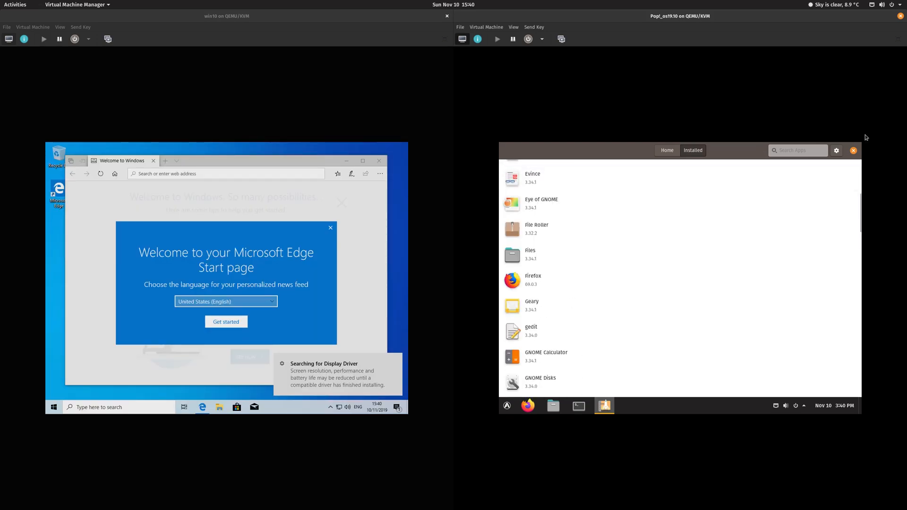
left_click(853, 151)
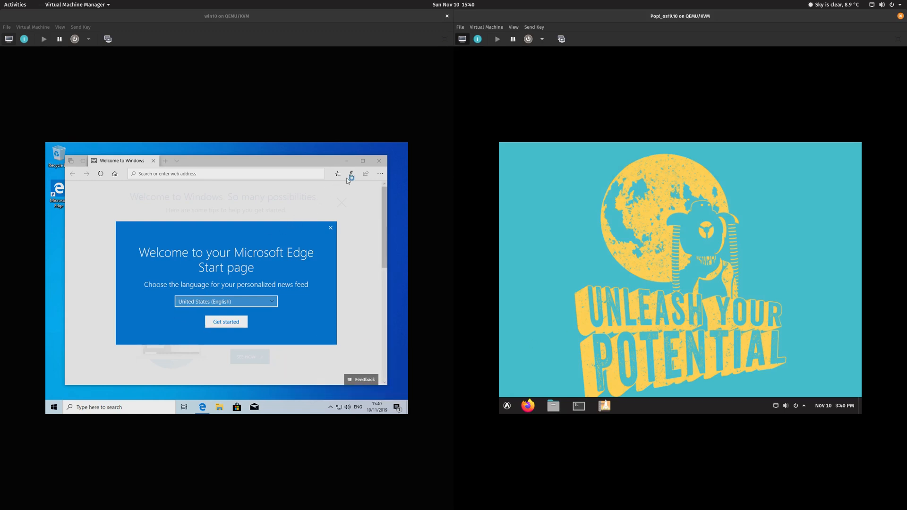
Step: Close the Edge welcome window in Windows 10 and toggle the Start menu open and shut
left_click(379, 161)
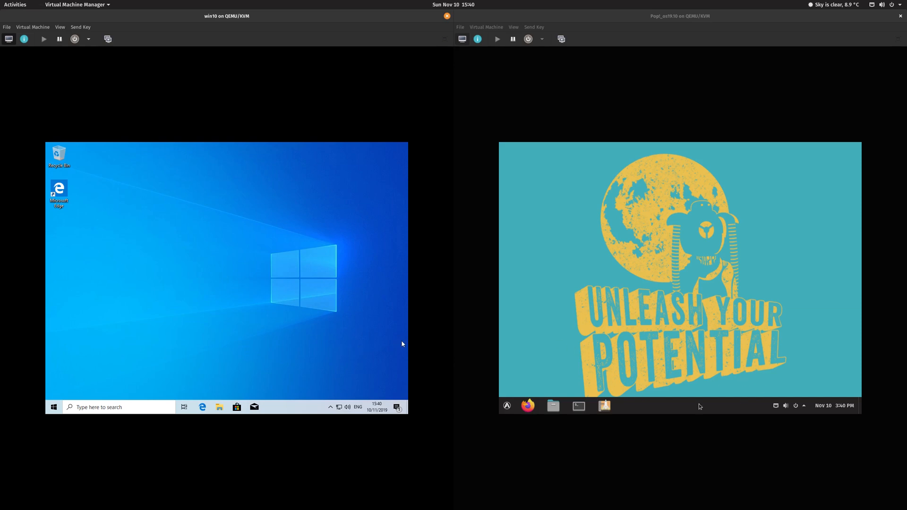
left_click(53, 409)
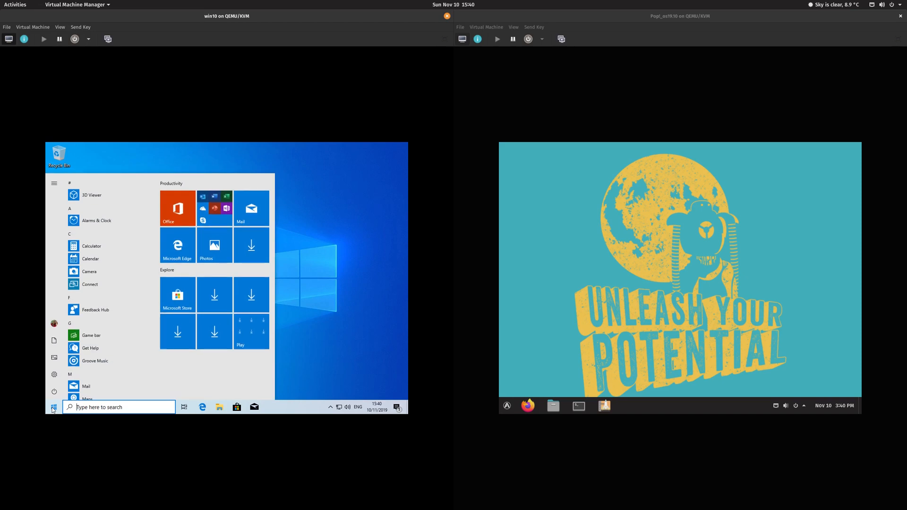
left_click(53, 408)
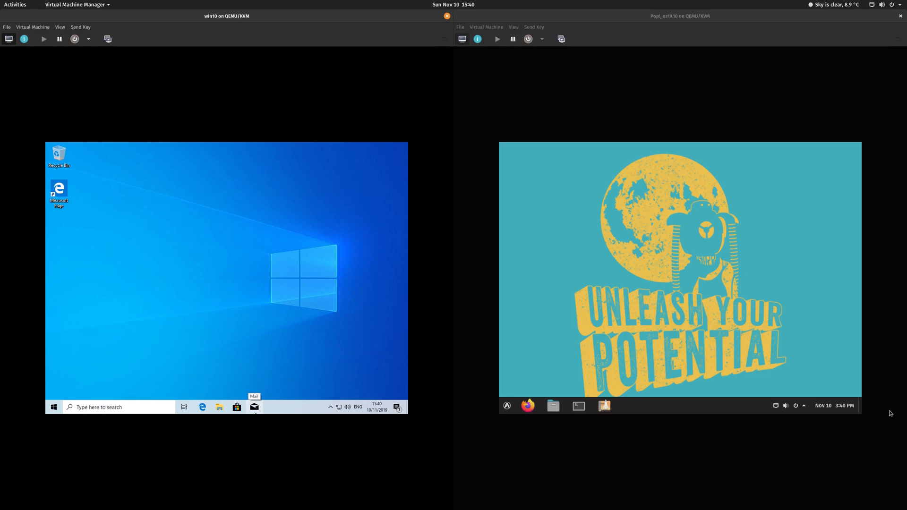
Step: Create a 'Test' folder on the Pop!_OS desktop and open it to confirm it's empty
right_click(628, 237)
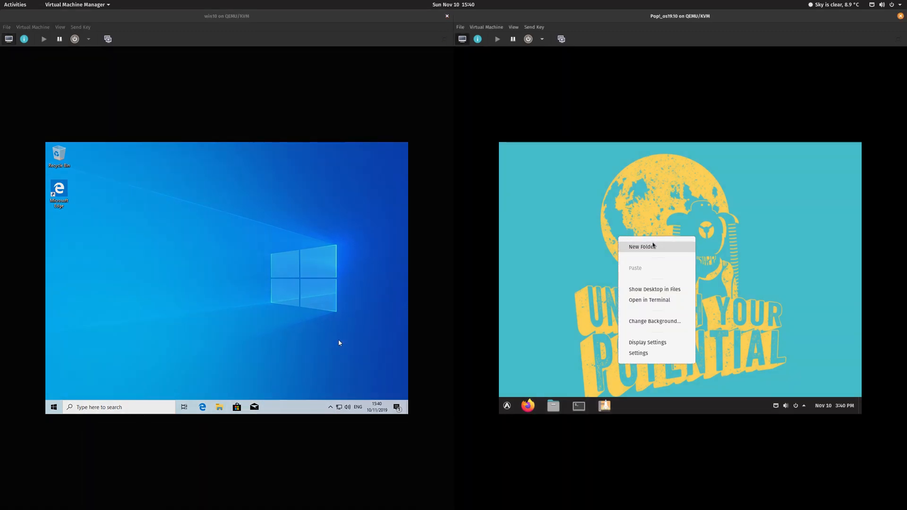
left_click(654, 245)
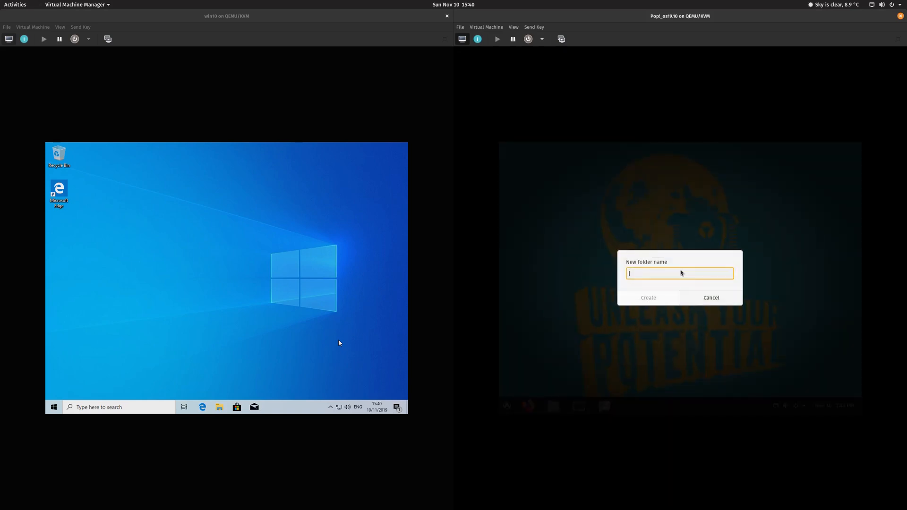
type("H")
key("BackSpace")
type("Test")
key("Return")
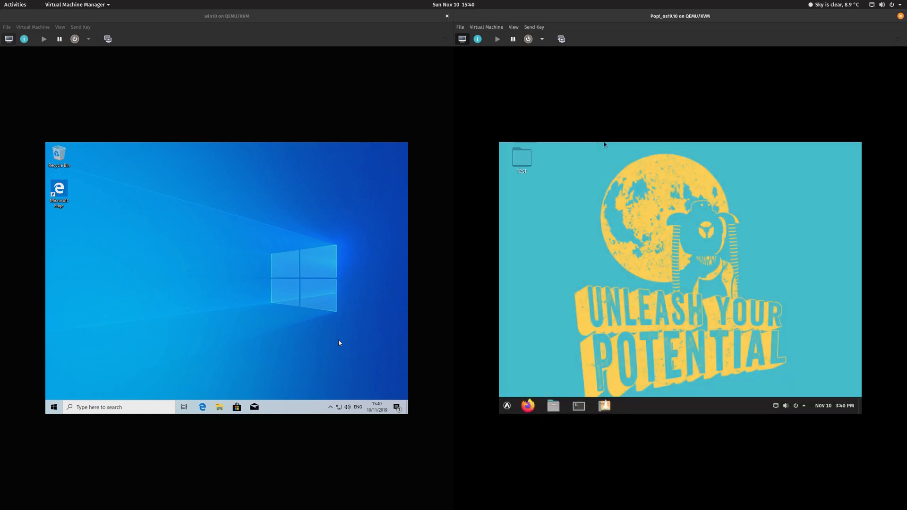
double_click(530, 160)
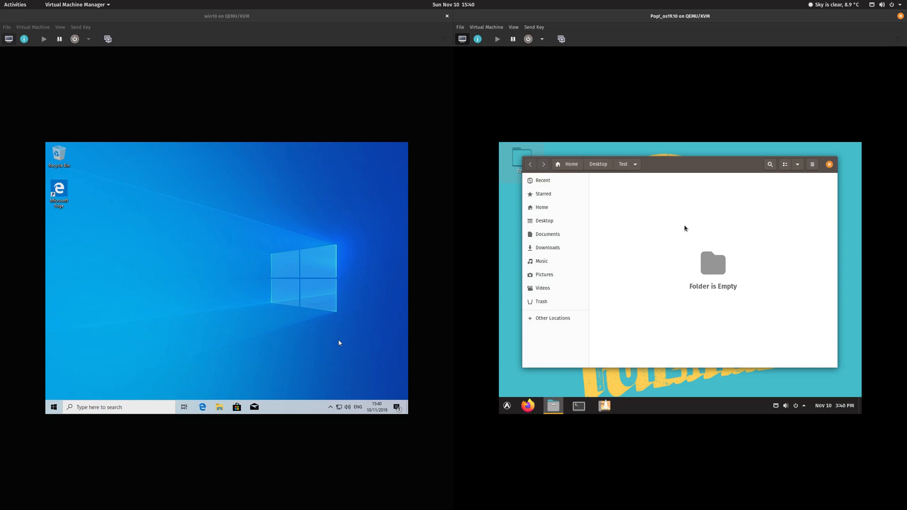
left_click(830, 165)
right_click(644, 183)
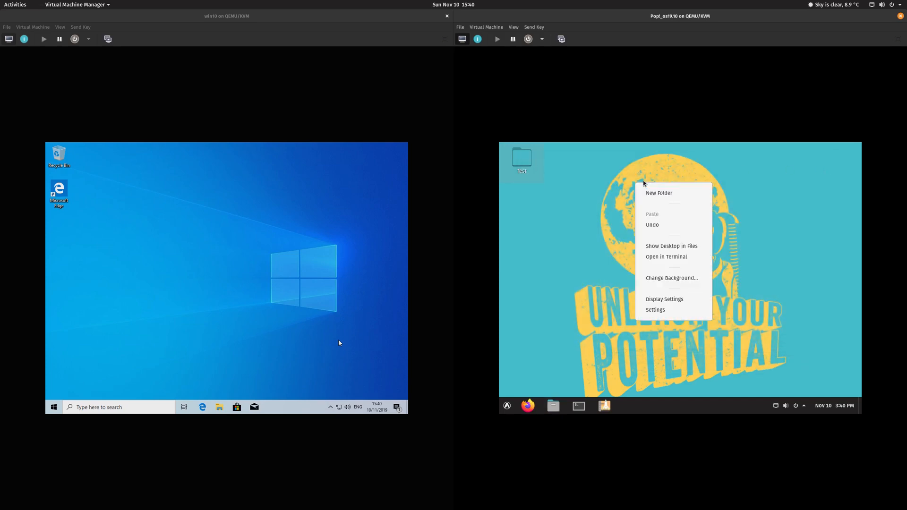
left_click(612, 171)
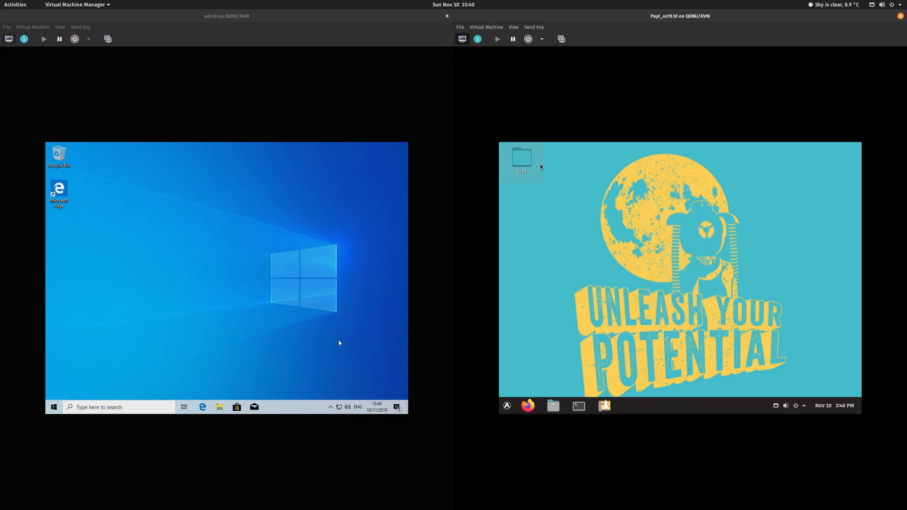
right_click(609, 200)
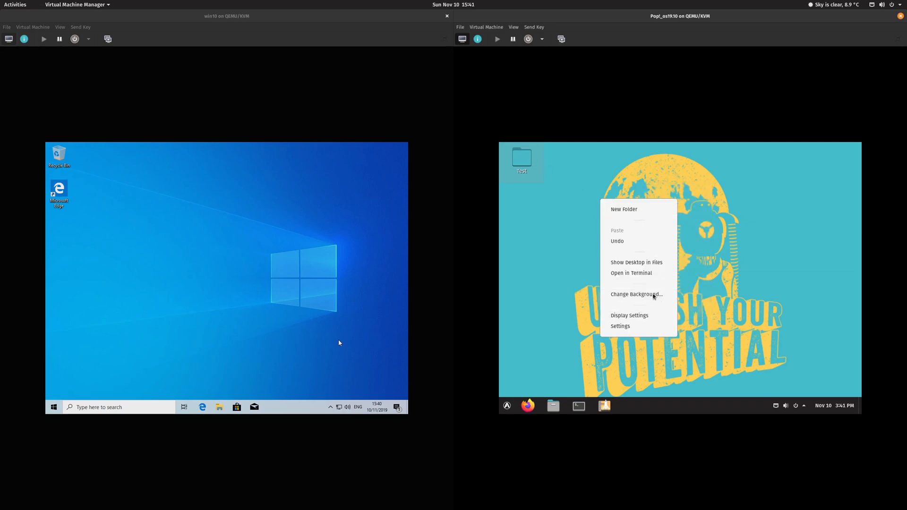
left_click(655, 267)
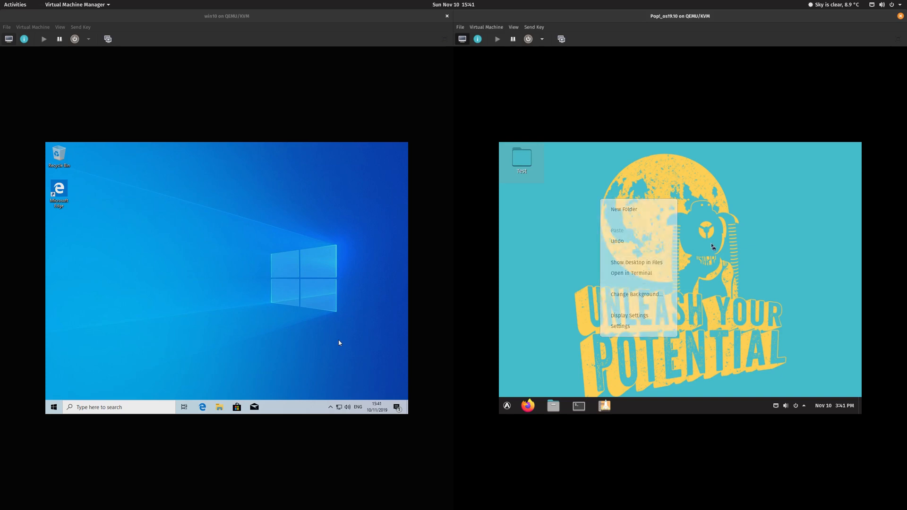
right_click(699, 232)
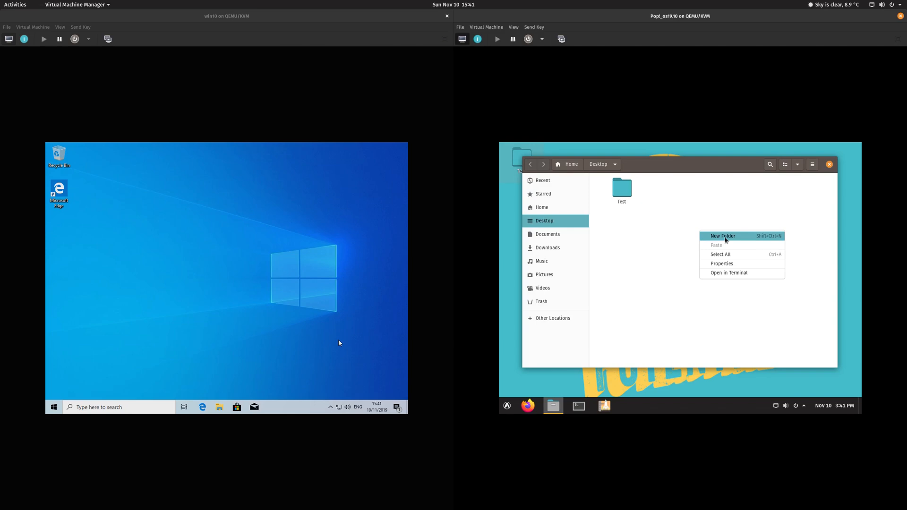
left_click(673, 235)
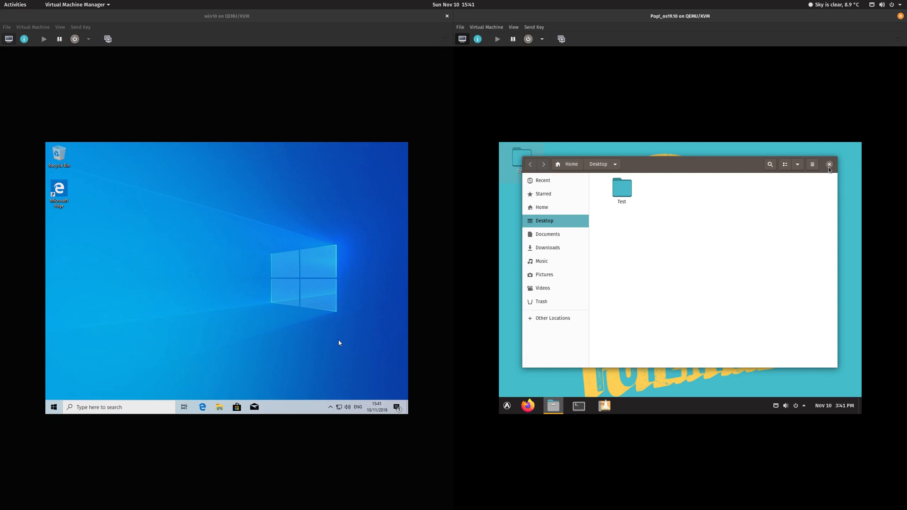
left_click(829, 165)
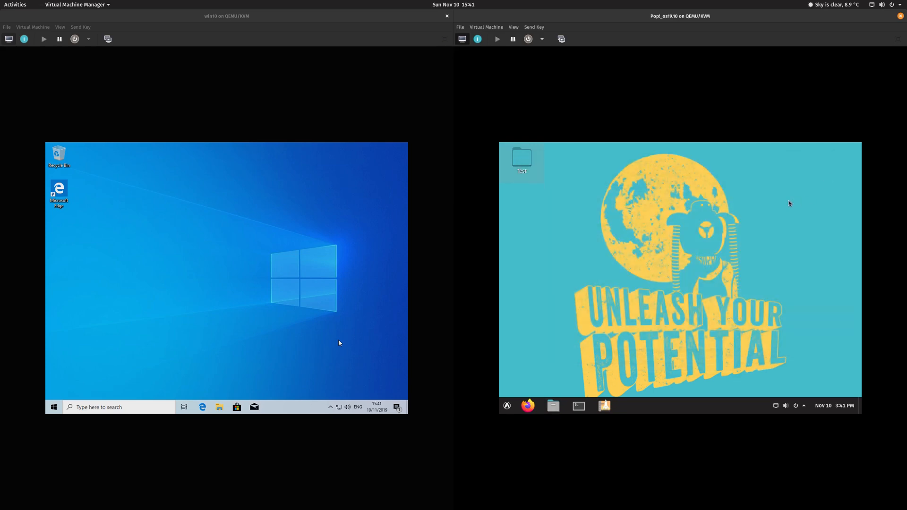
double_click(522, 160)
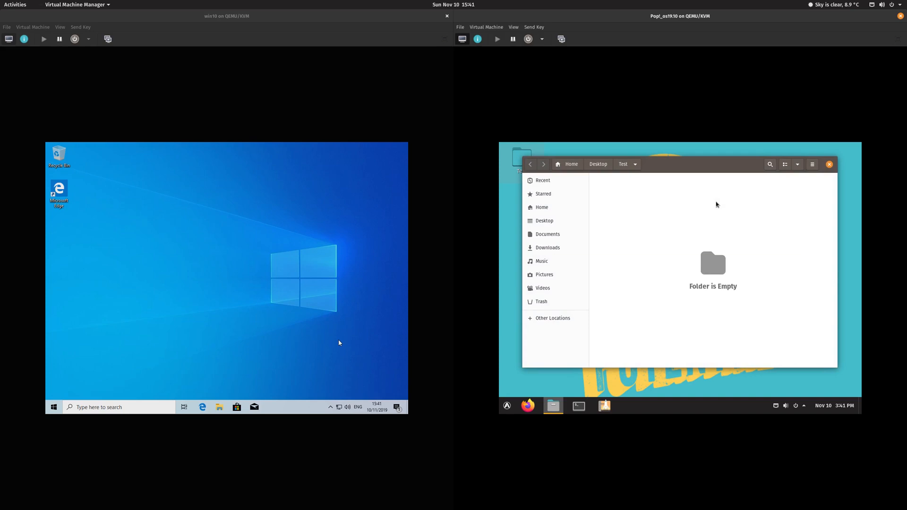
left_click(829, 165)
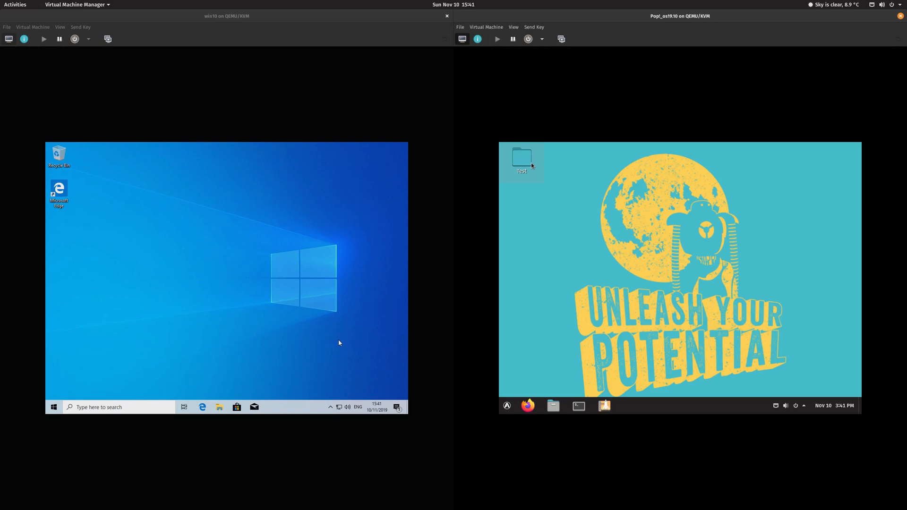
Step: Move the Documents folder from Home onto the Pop!_OS Desktop using Move To
left_click(555, 402)
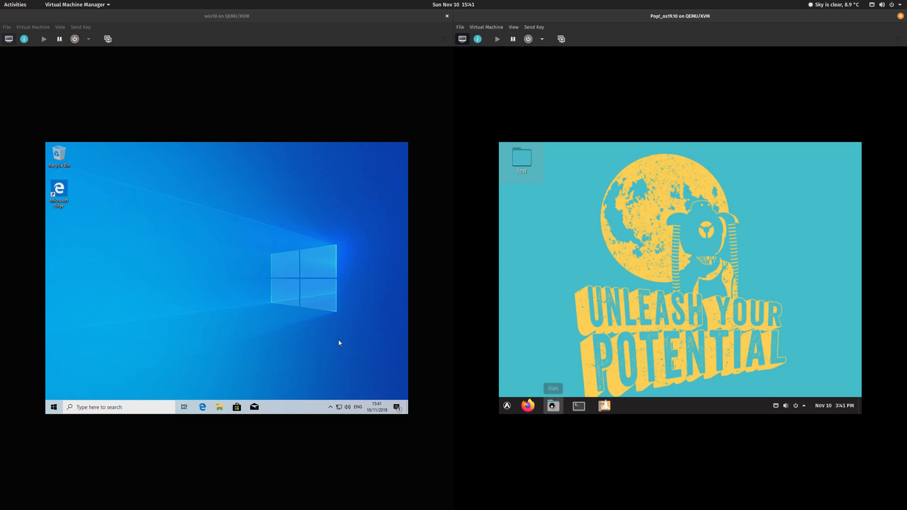
left_click_drag(652, 189, 513, 183)
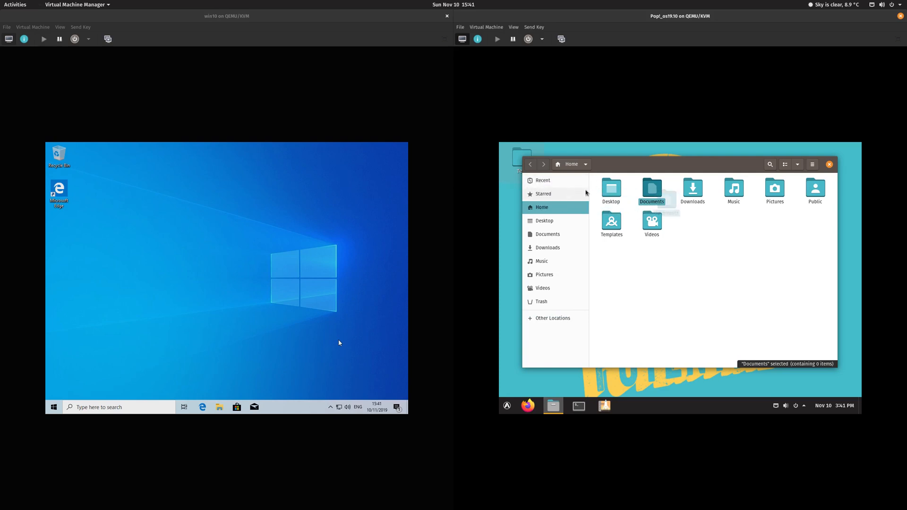
left_click_drag(628, 166, 761, 161)
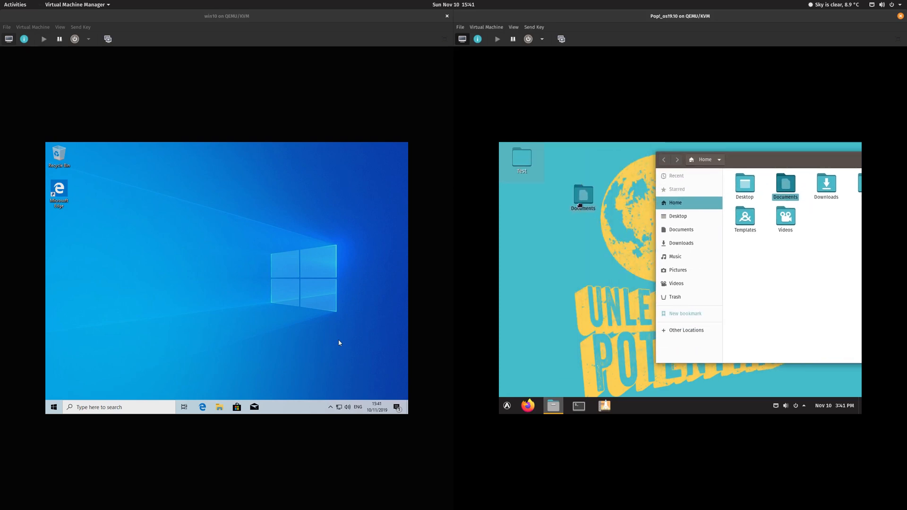
right_click(784, 192)
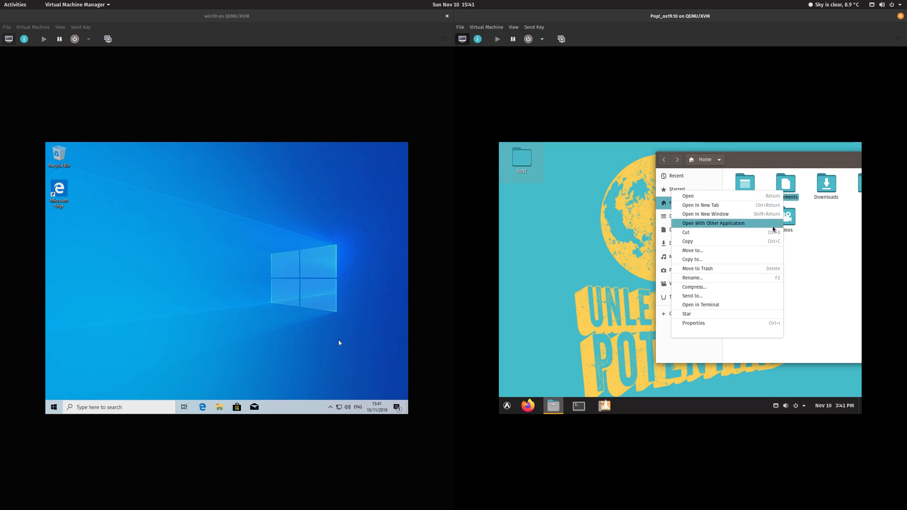
left_click(754, 256)
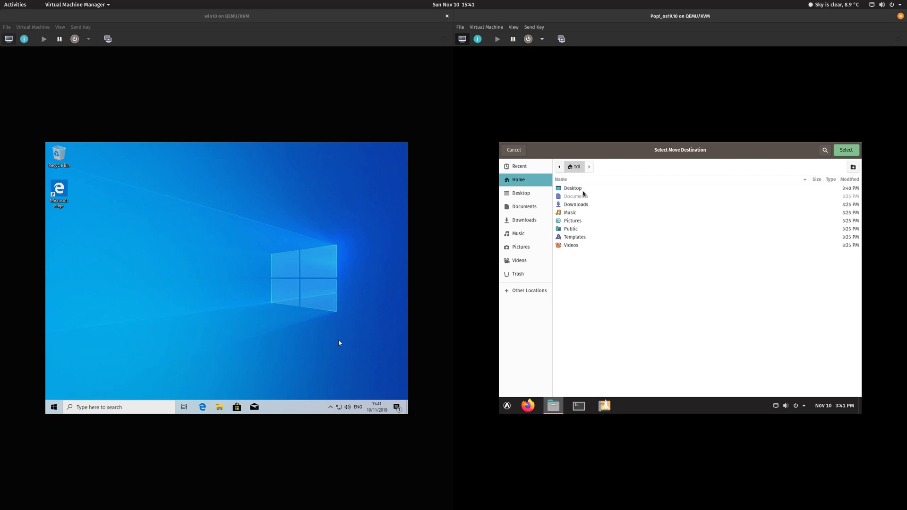
double_click(581, 190)
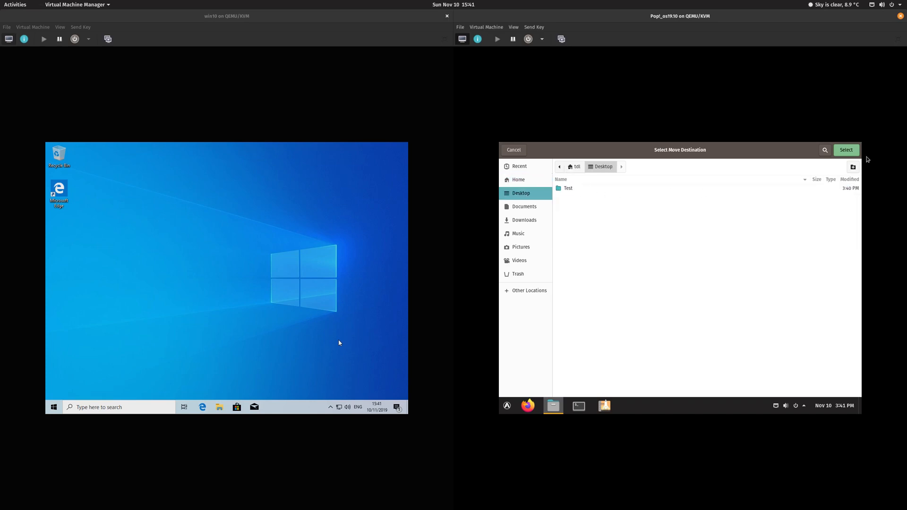
left_click(846, 150)
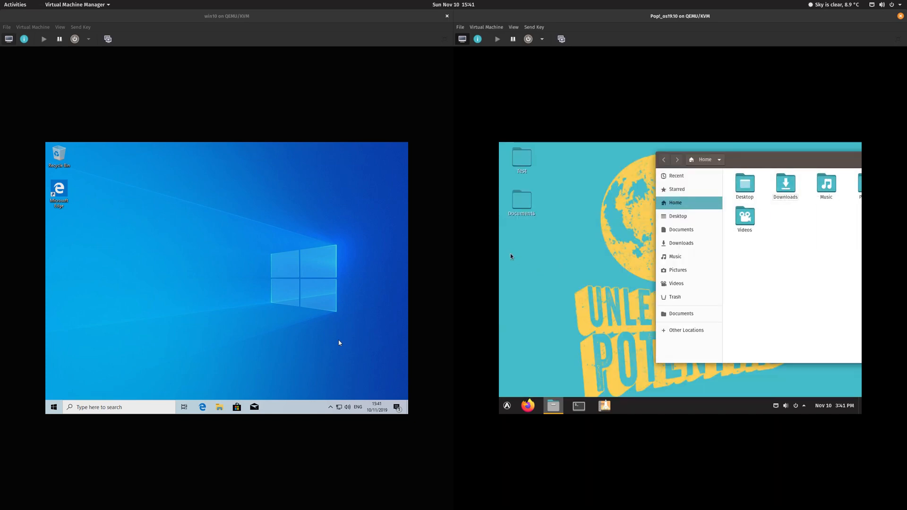
Step: Open Documents from the desktop to confirm it's empty, then close the Files windows
left_click_drag(769, 157, 709, 158)
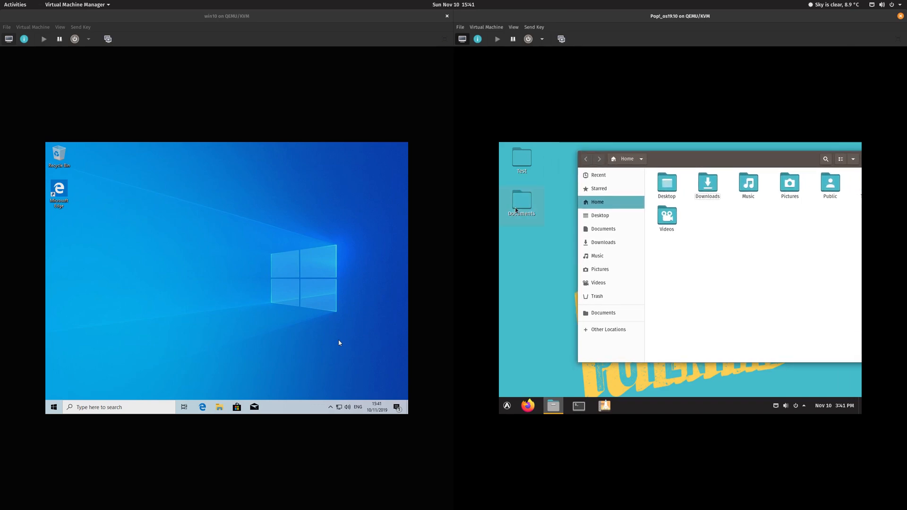
double_click(521, 207)
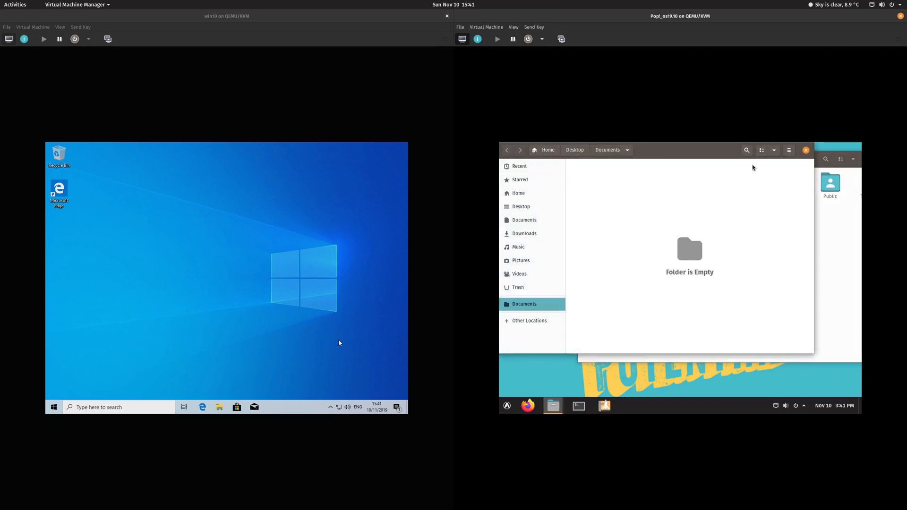
left_click(806, 152)
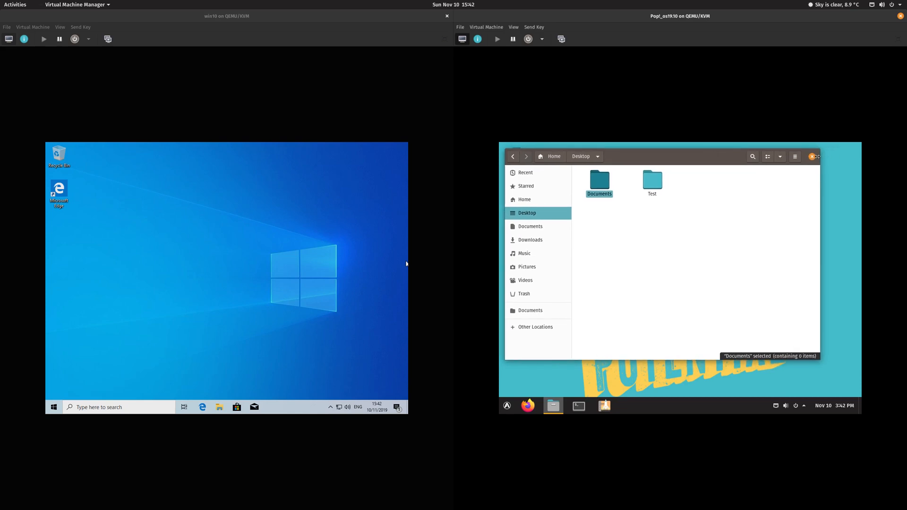
left_click(812, 157)
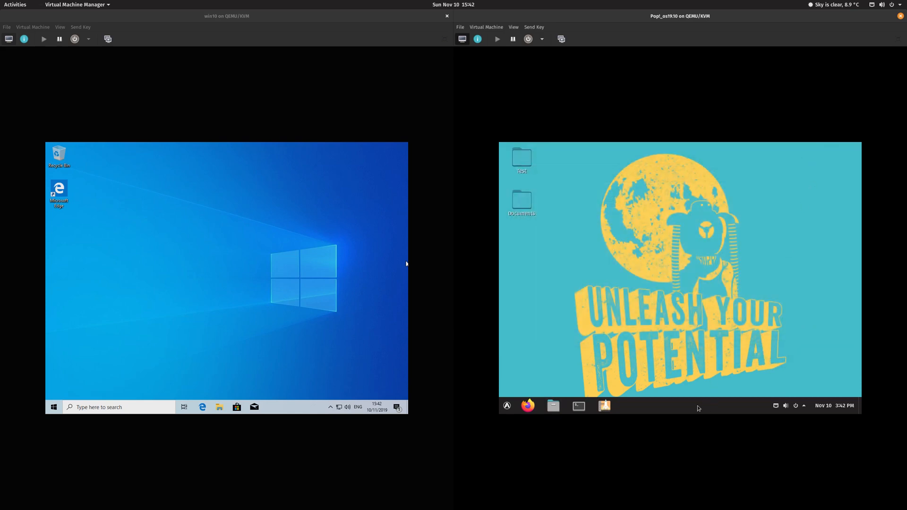
Step: Open System Monitor's Resources graphs maximized in Pop!_OS, then launch Task Manager from the Windows taskbar
left_click(507, 406)
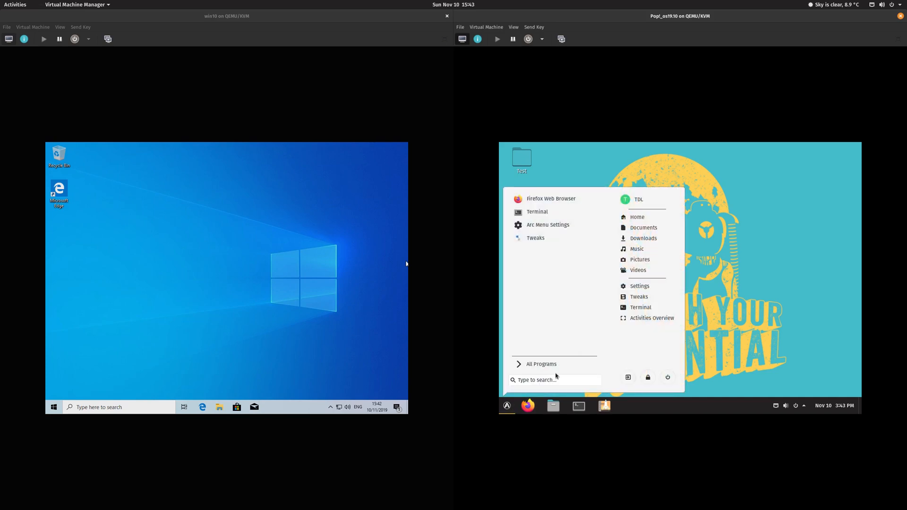
left_click(540, 380)
type("sys")
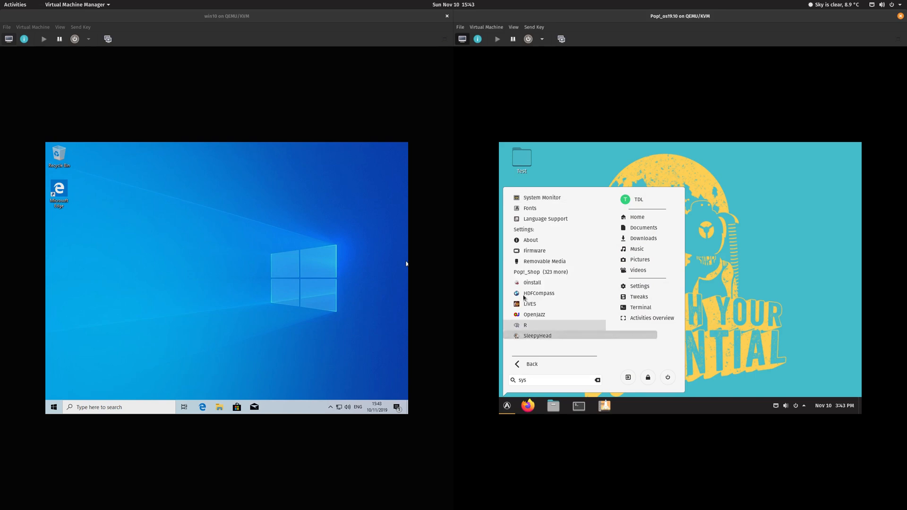
left_click(554, 199)
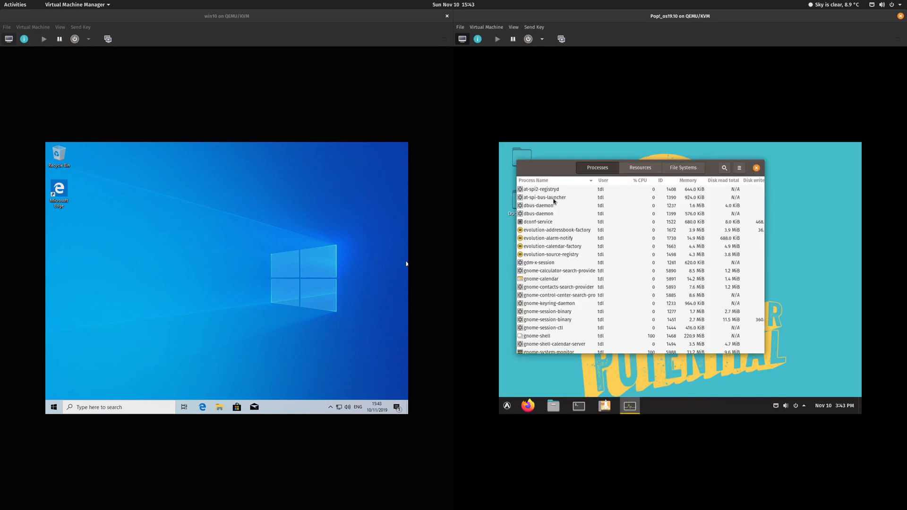
left_click(633, 167)
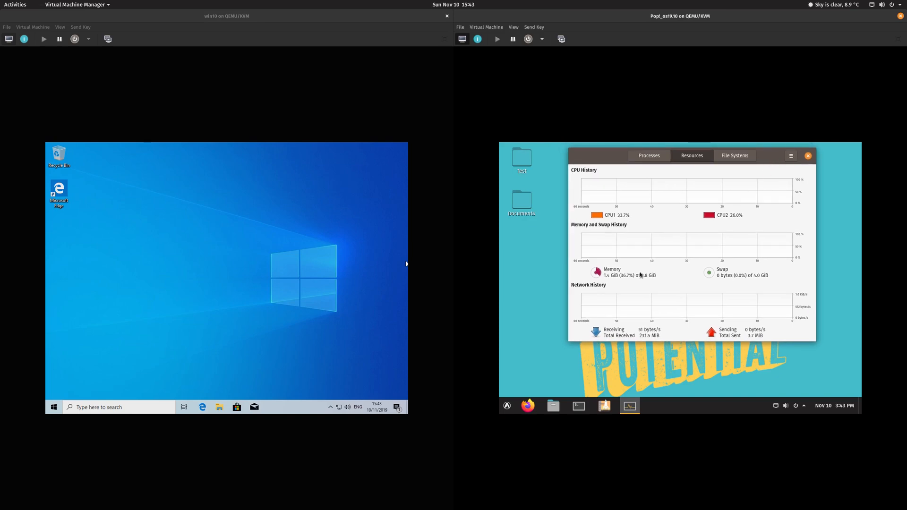
double_click(767, 160)
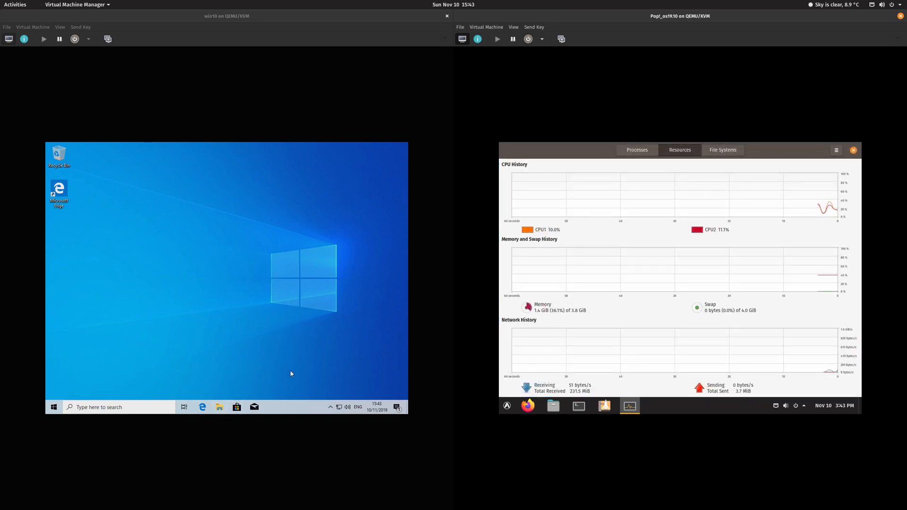
right_click(292, 410)
left_click(317, 373)
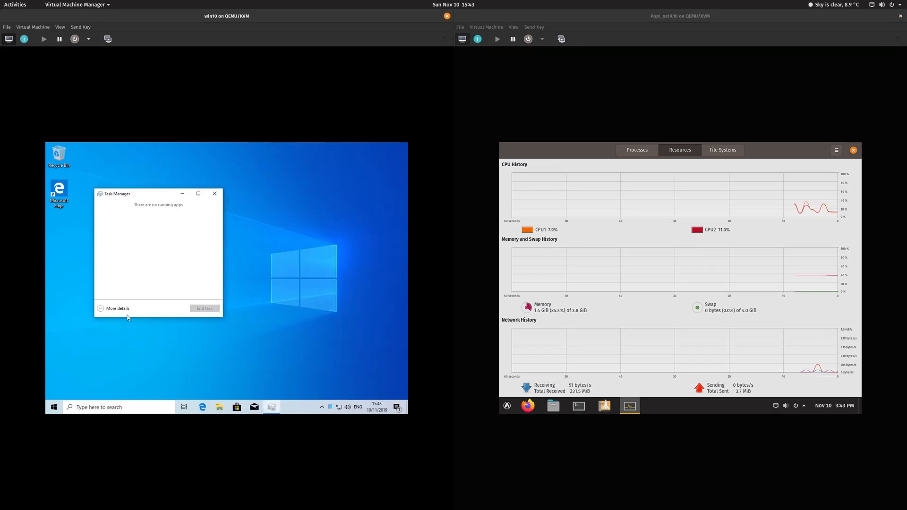
Step: Maximize Task Manager in detailed view, check Performance, and sort Processes by CPU usage
left_click(126, 310)
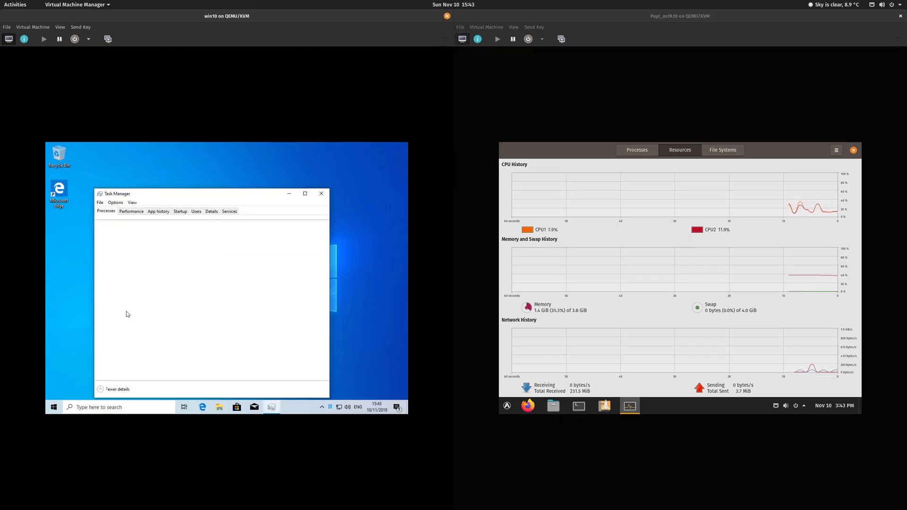
double_click(199, 193)
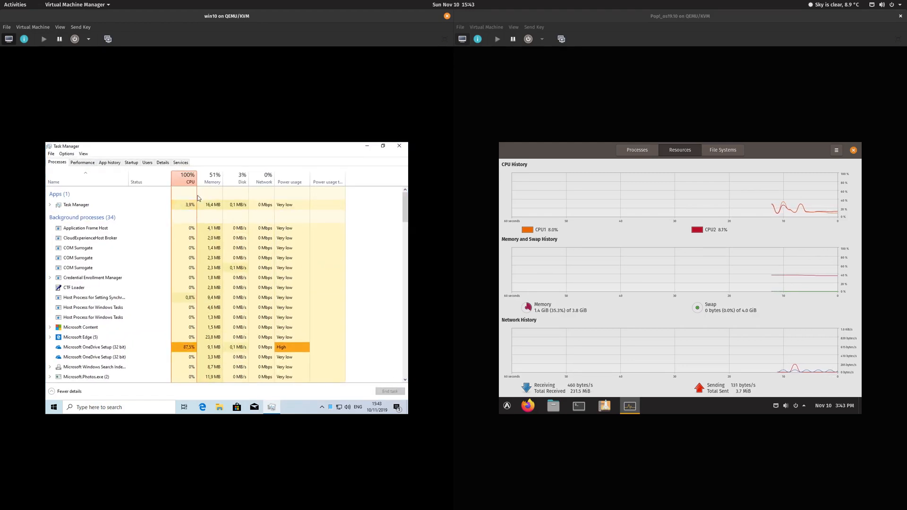
left_click(82, 163)
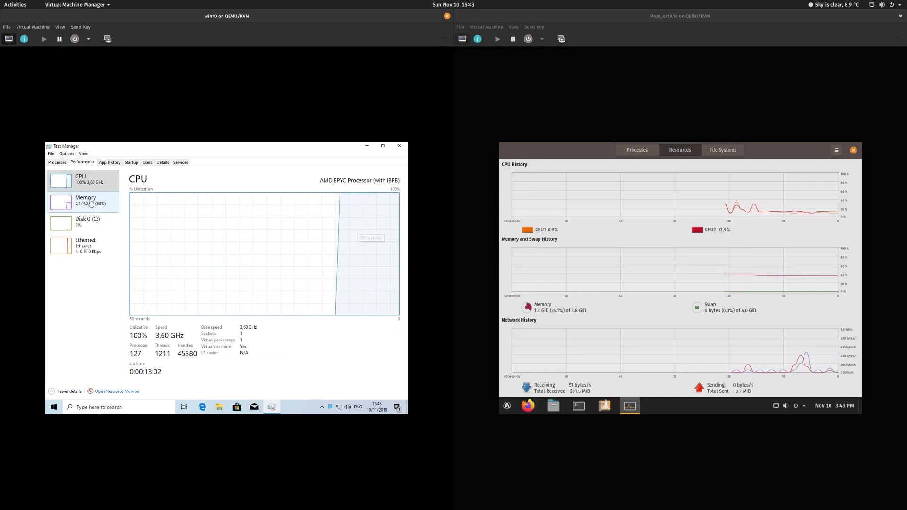
left_click(57, 162)
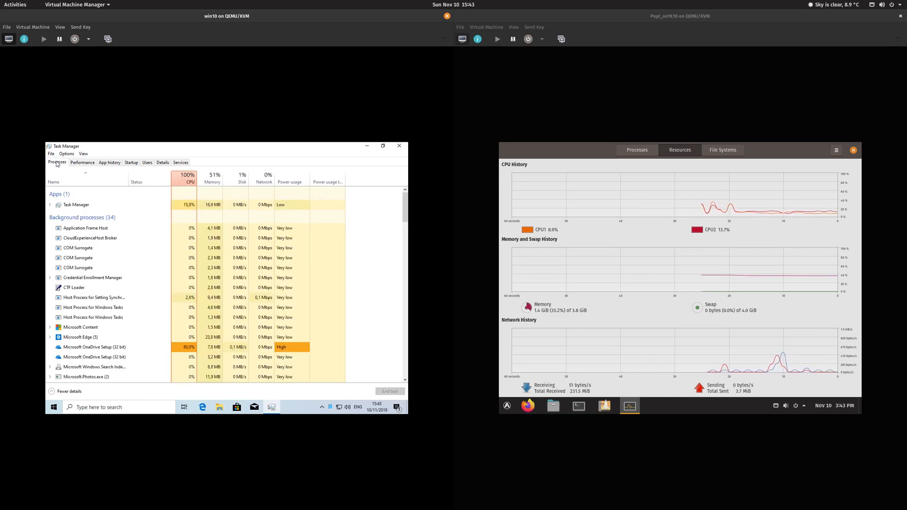
left_click(184, 180)
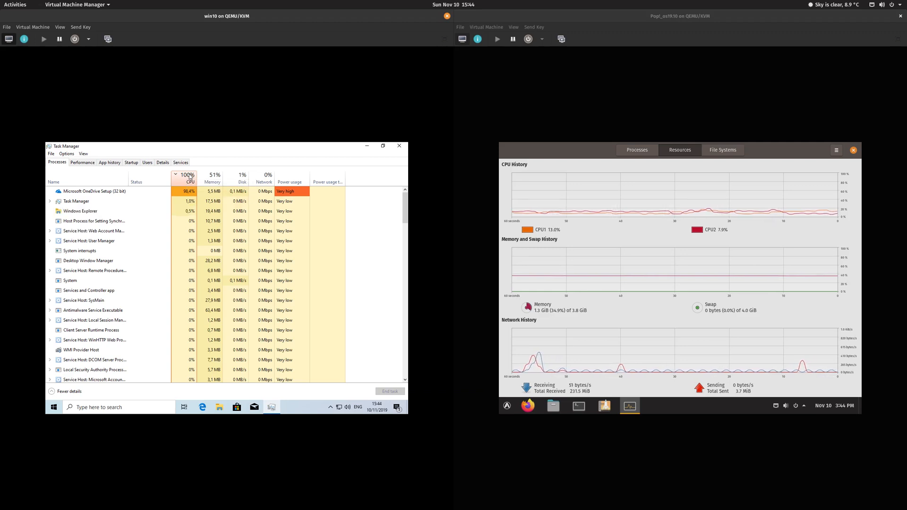
left_click(83, 163)
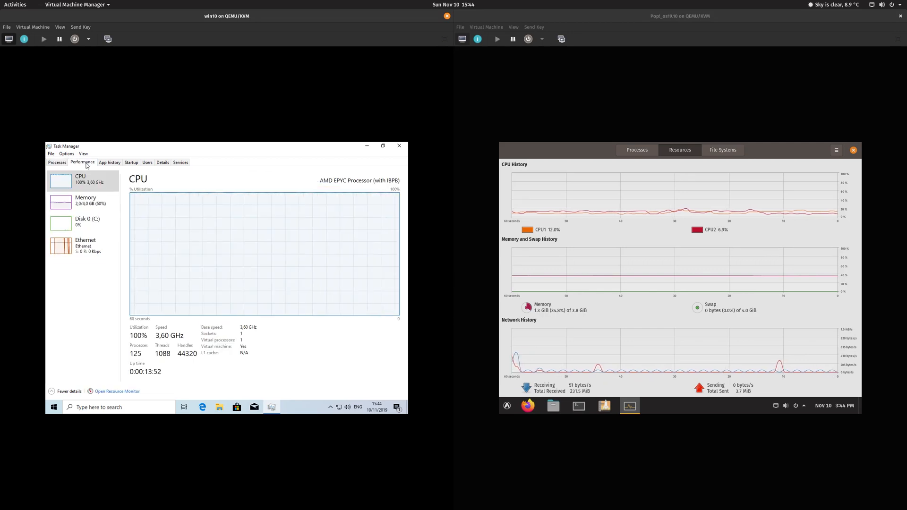
left_click(59, 165)
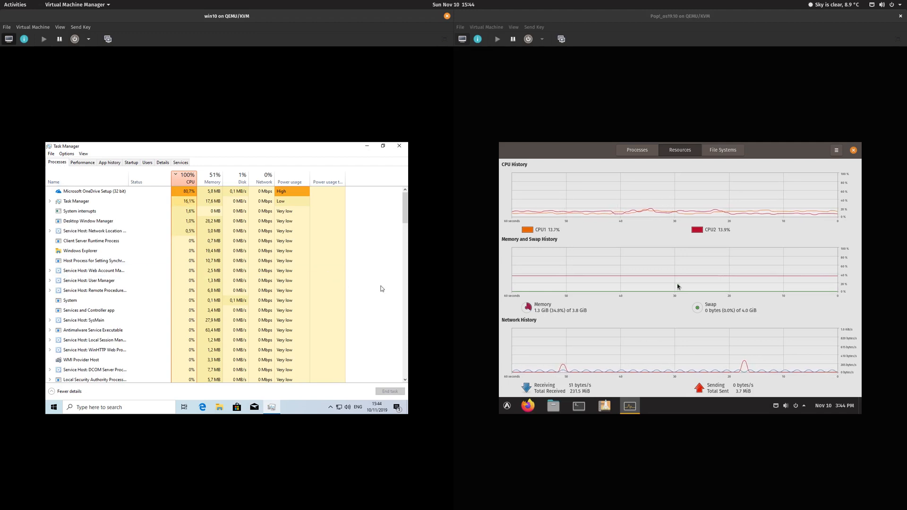
left_click(723, 150)
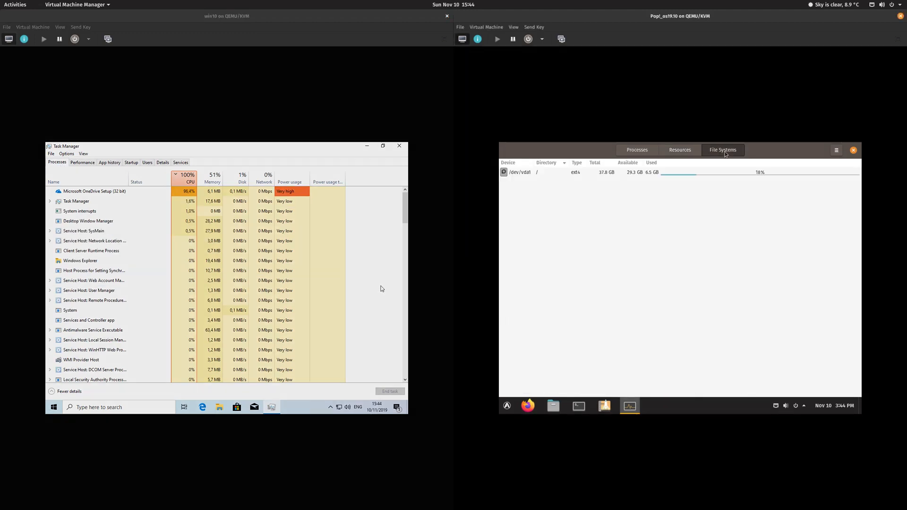
left_click(638, 151)
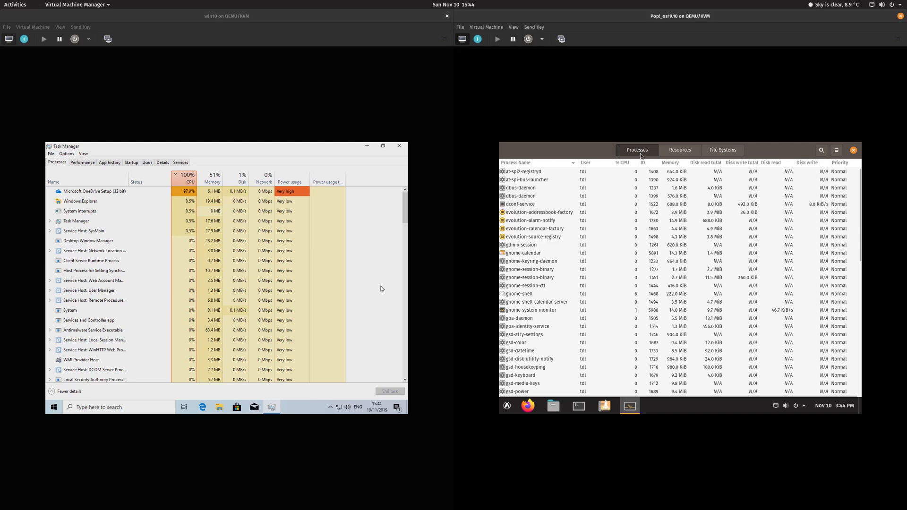
left_click(687, 154)
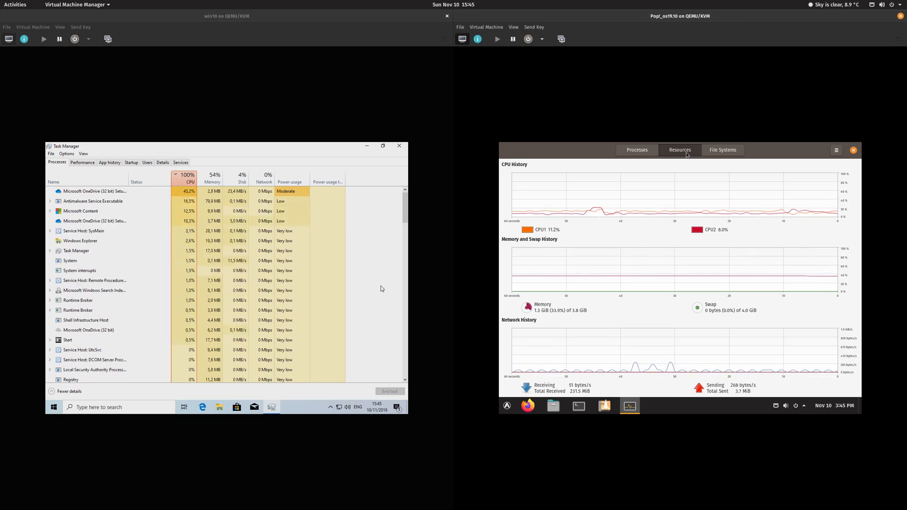
left_click(637, 150)
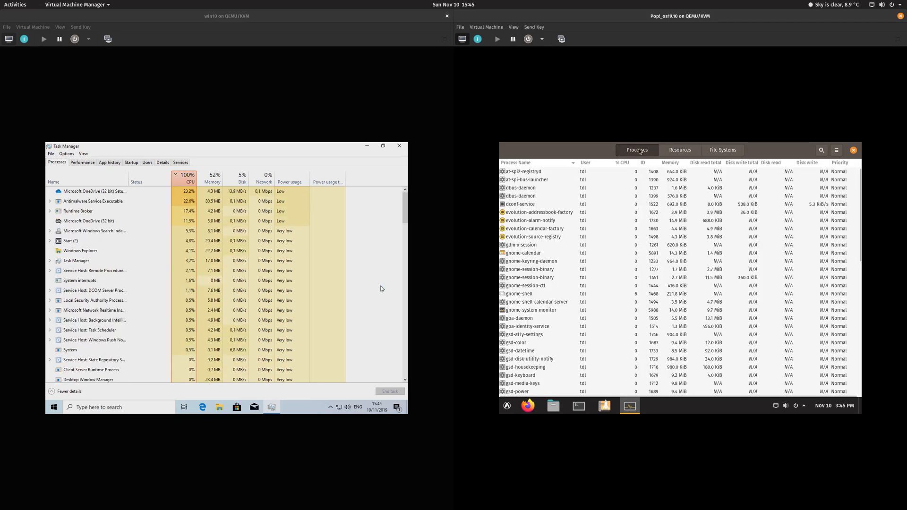
left_click(631, 164)
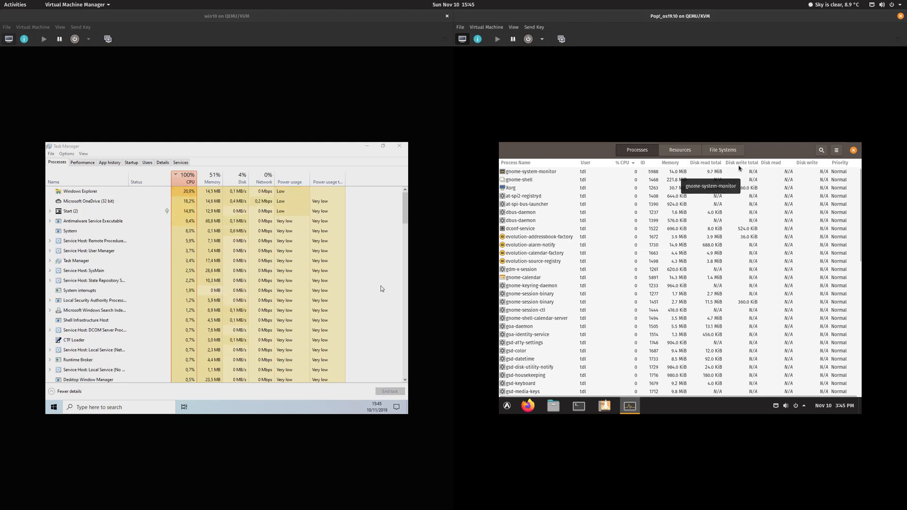
left_click(675, 158)
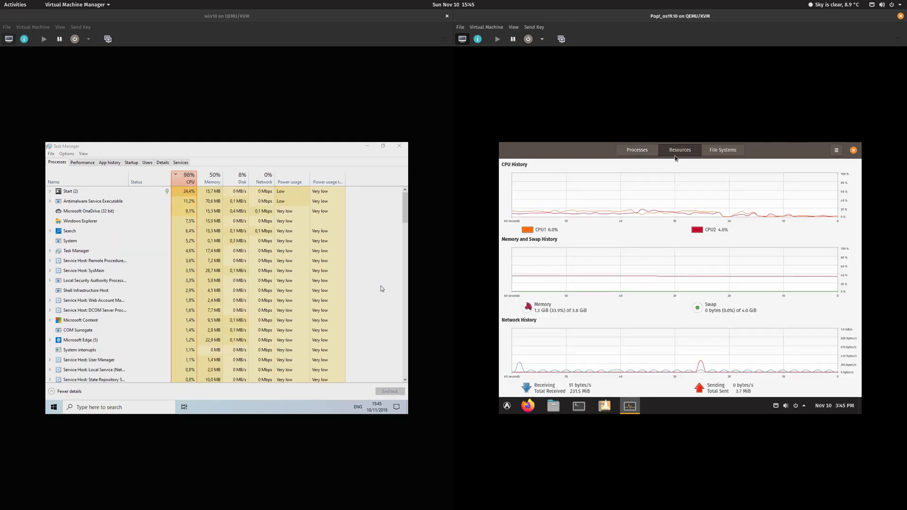
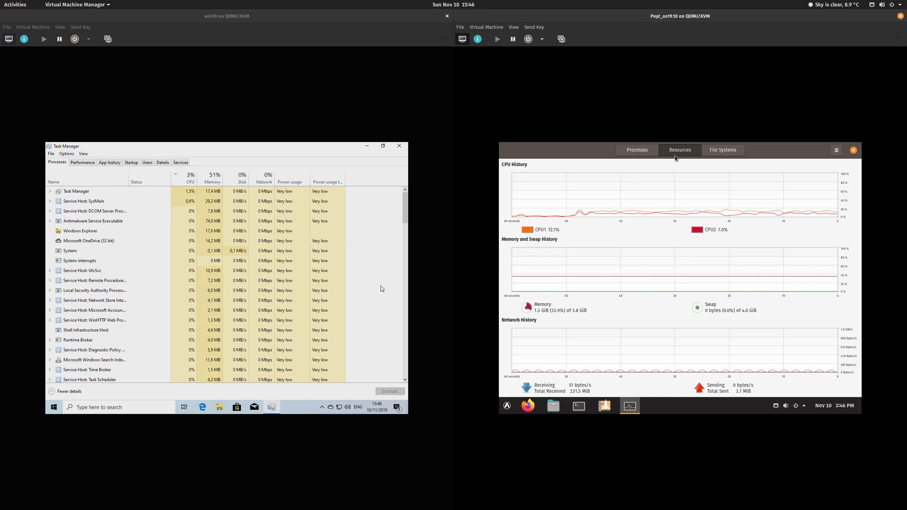
Step: Check the Windows guest's CPU and Memory performance pages and process list, then close Task Manager
left_click(85, 163)
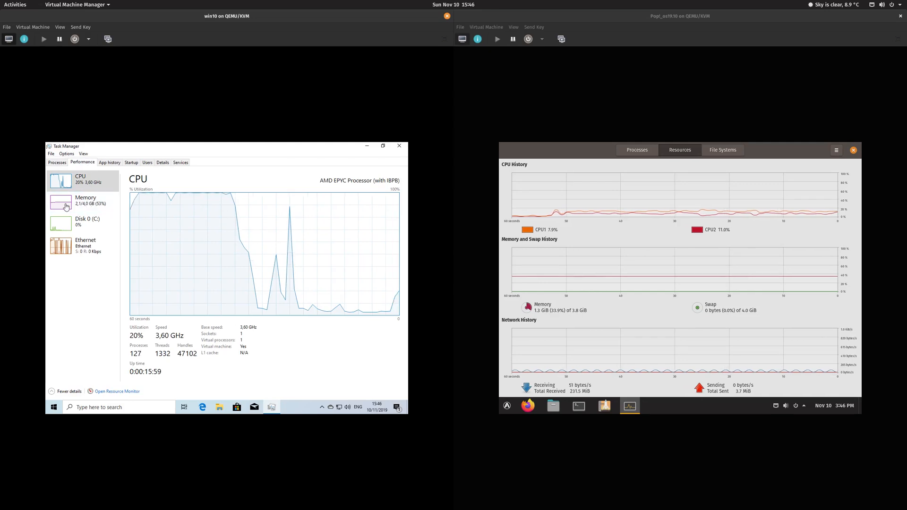
left_click(66, 206)
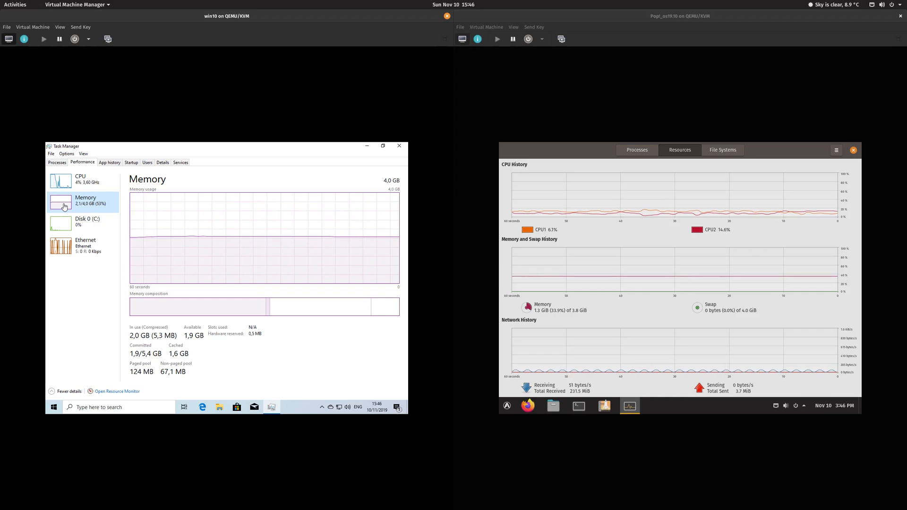
left_click(57, 163)
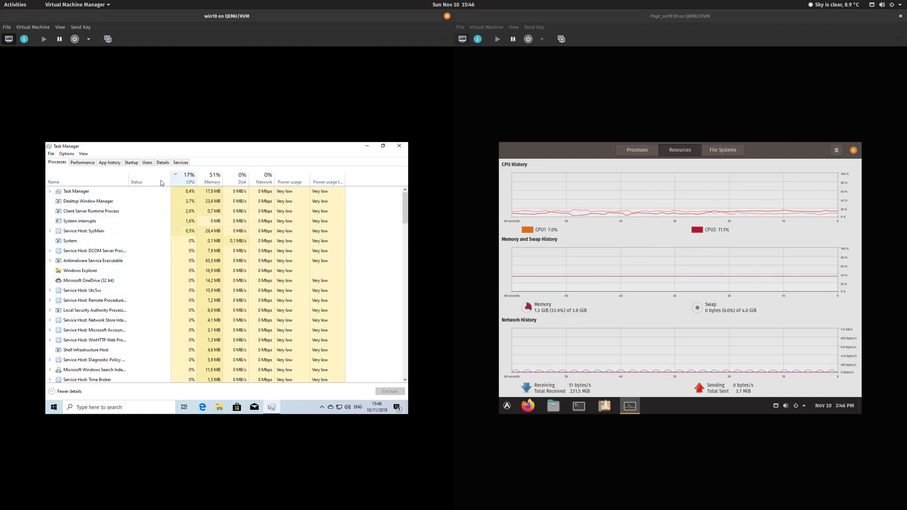
left_click(89, 167)
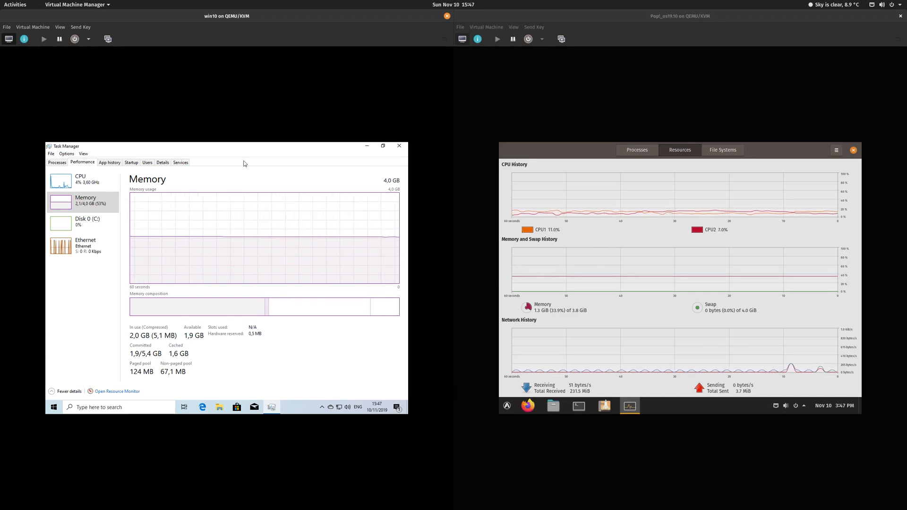
left_click(400, 146)
Step: Close Pop!_OS's System Monitor and restart the Windows 10 guest from the Start menu
left_click(855, 152)
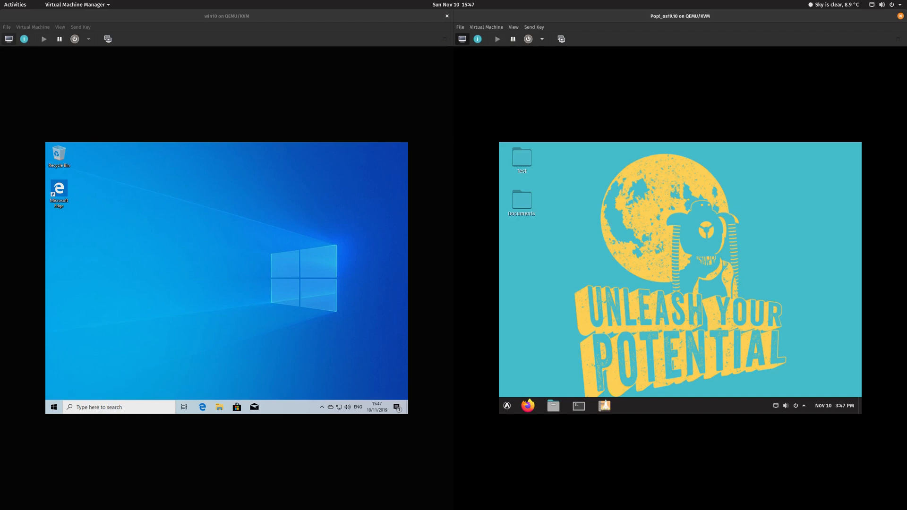
left_click(55, 411)
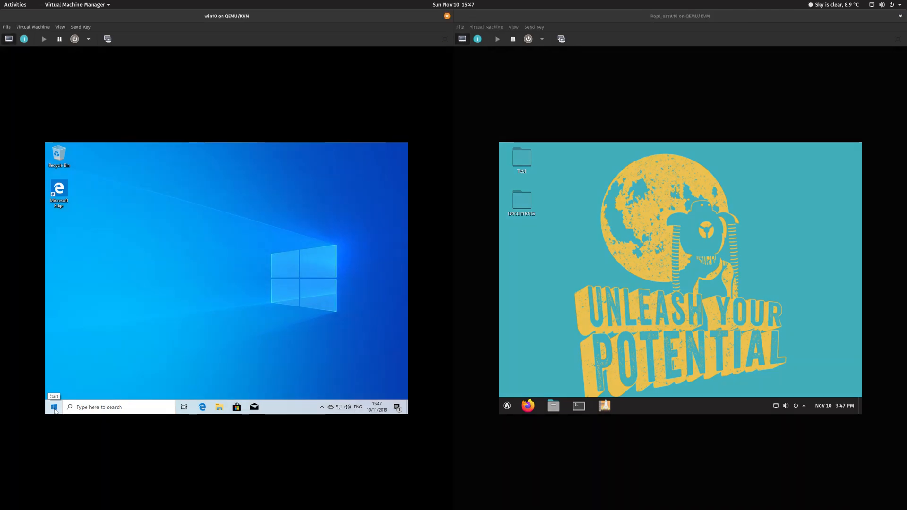
left_click(54, 411)
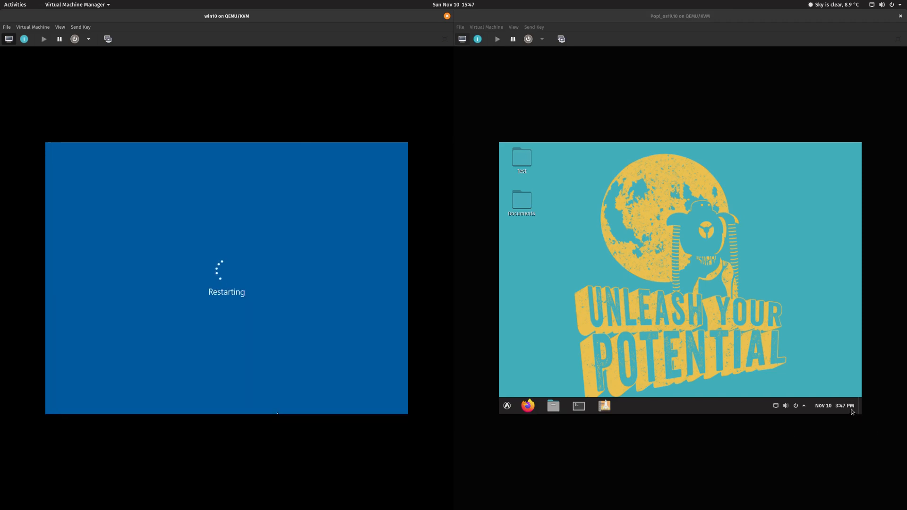
Step: Restart the Pop!_OS guest from its tray power menu
left_click(802, 407)
left_click(839, 375)
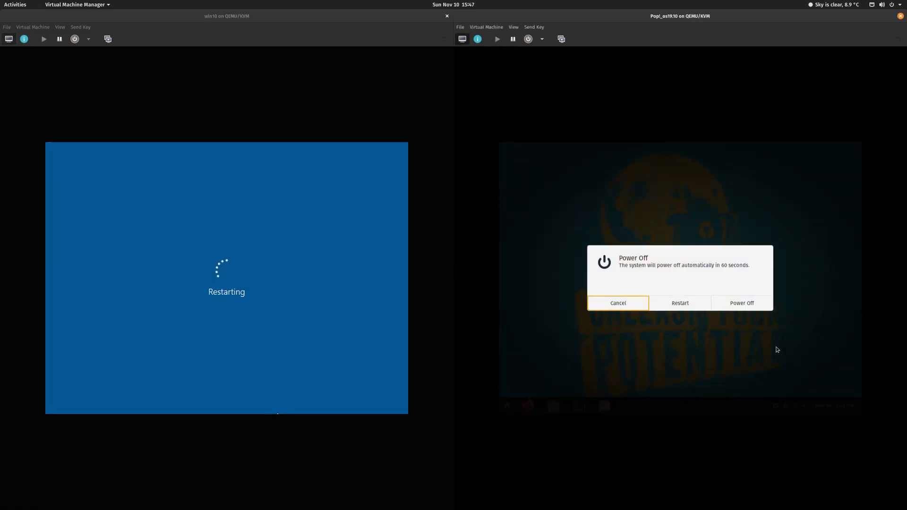
left_click(695, 310)
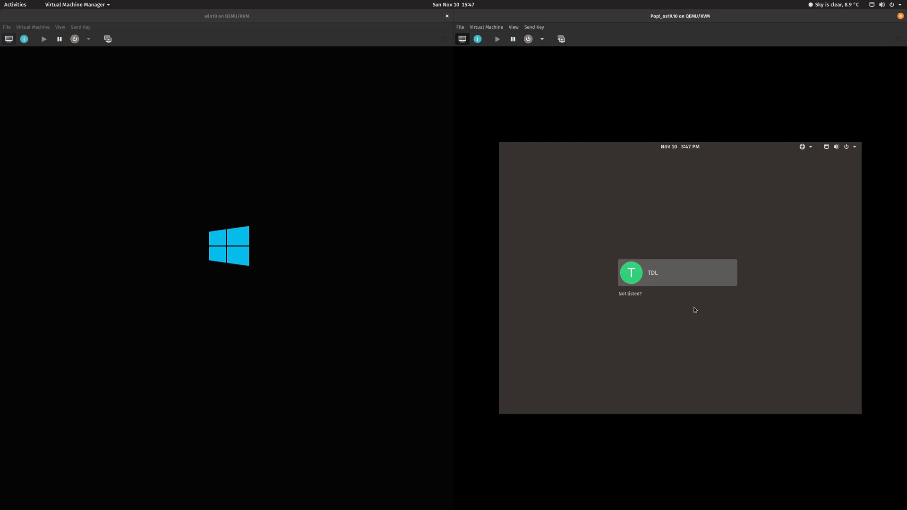
Step: Sign in to Pop!_OS with the account password and unlock Windows with the PIN
key("Return")
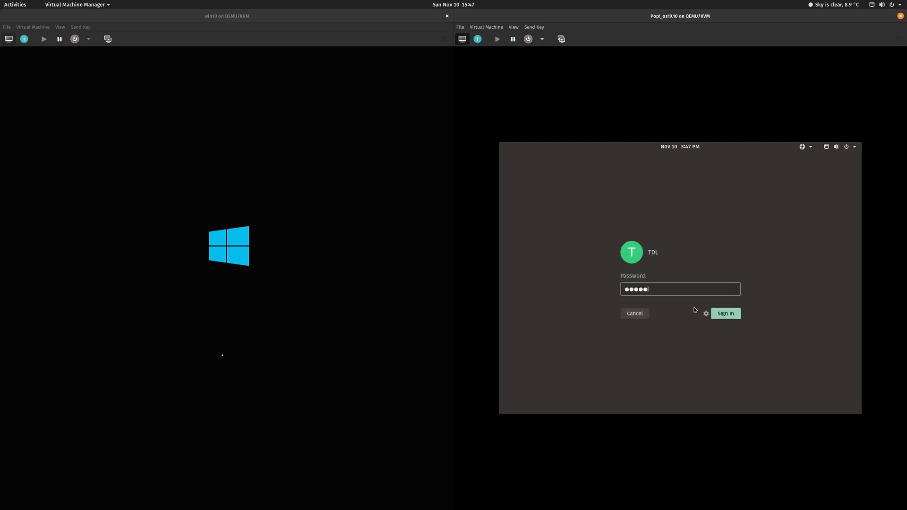
key("Return")
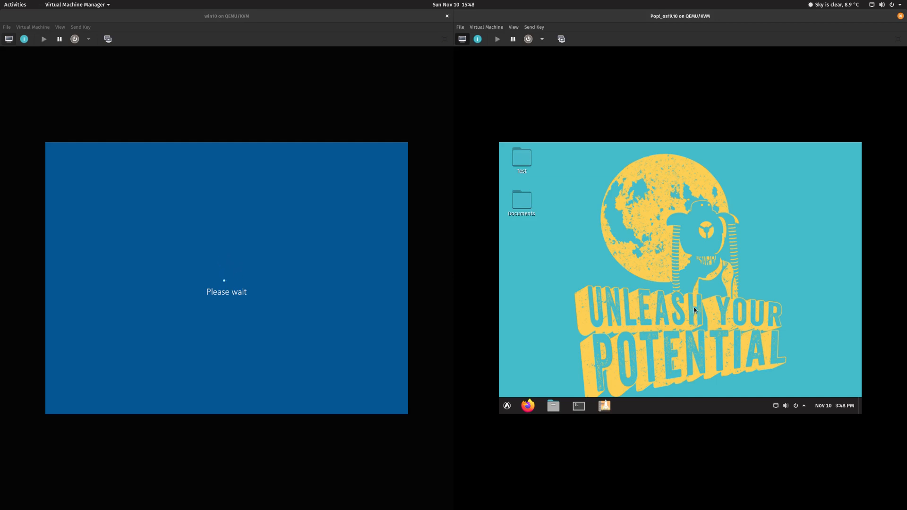
left_click(508, 407)
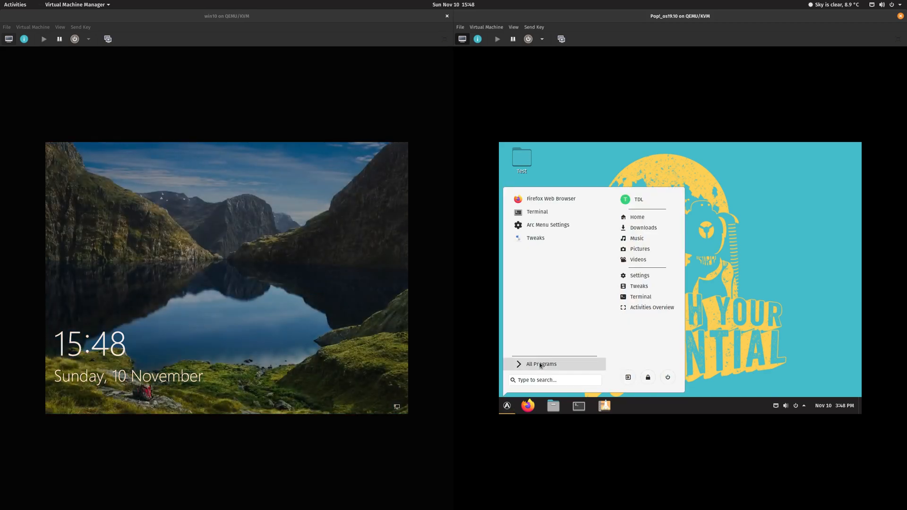
left_click(305, 259)
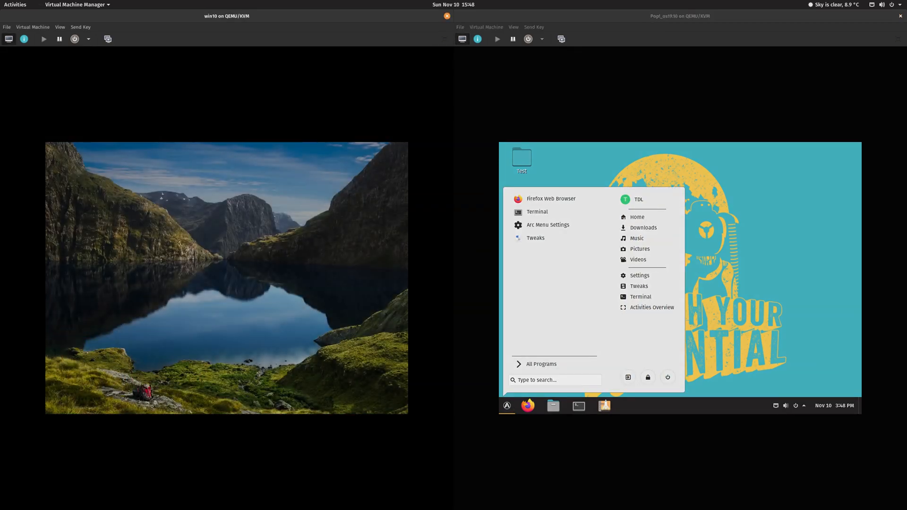
type("••••")
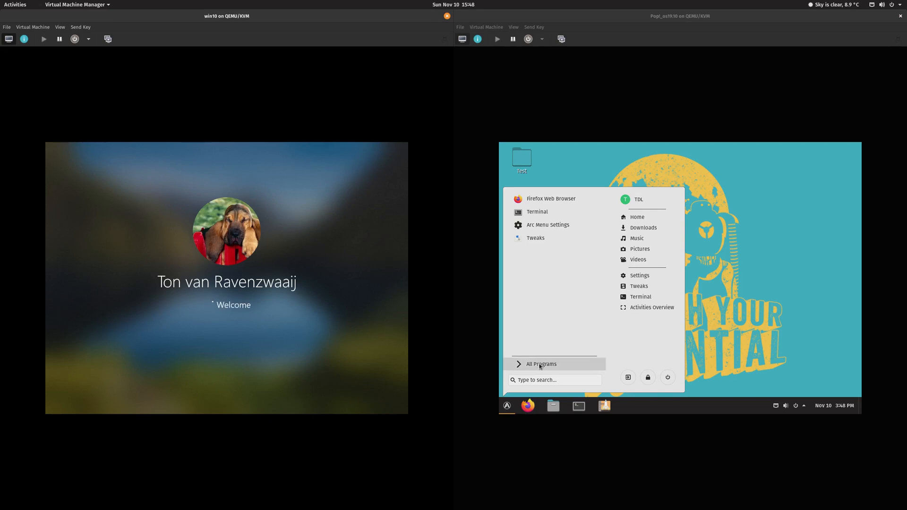
Step: Search 'syst' in Pop!_OS's Arc Menu and launch System Monitor
left_click(539, 382)
type("syst")
key("Return")
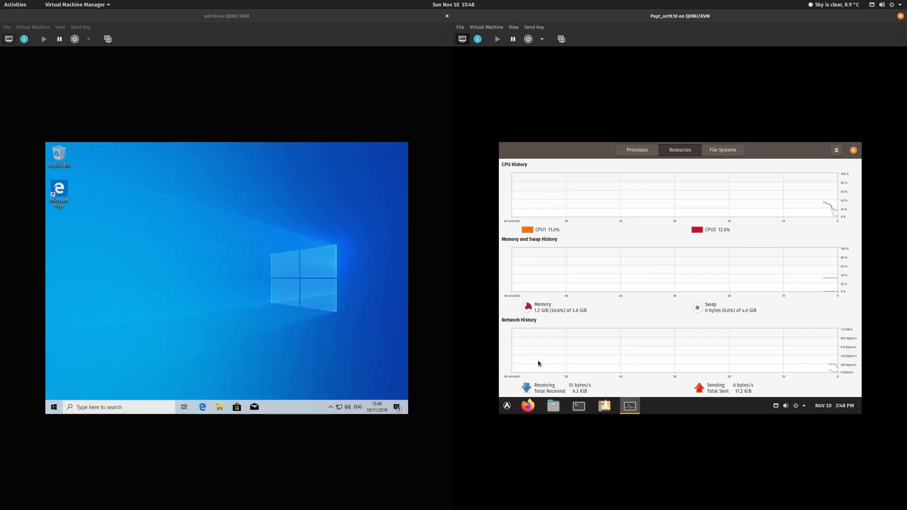
Step: Launch Task Manager from the Windows taskbar, maximize it, and view Performance then Processes
right_click(291, 410)
left_click(307, 372)
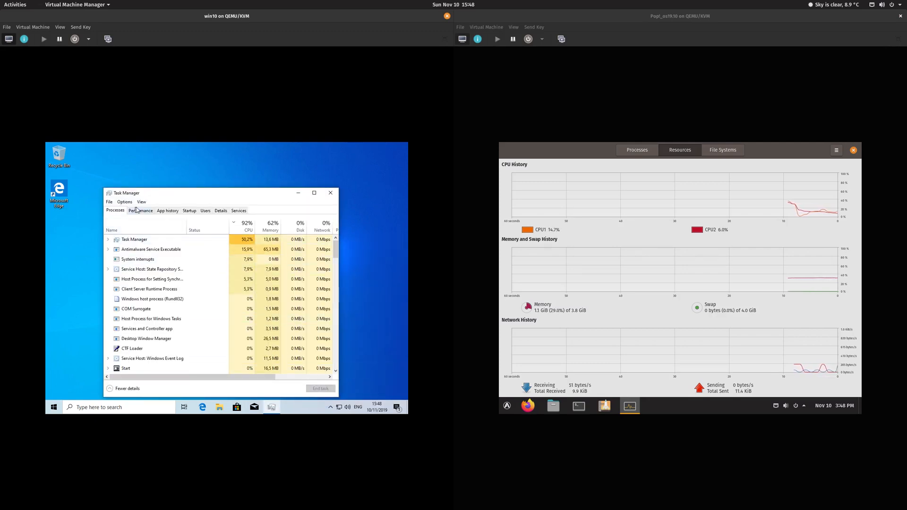
left_click(137, 210)
double_click(169, 194)
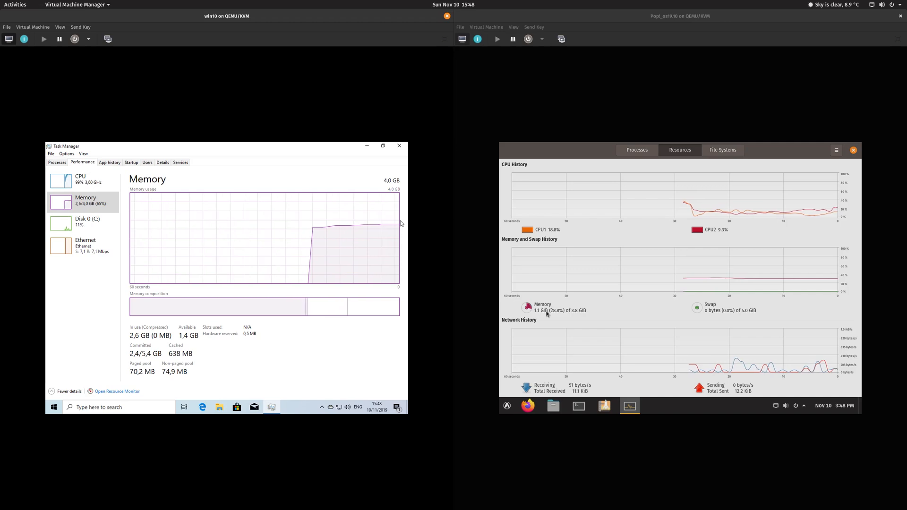
left_click(57, 162)
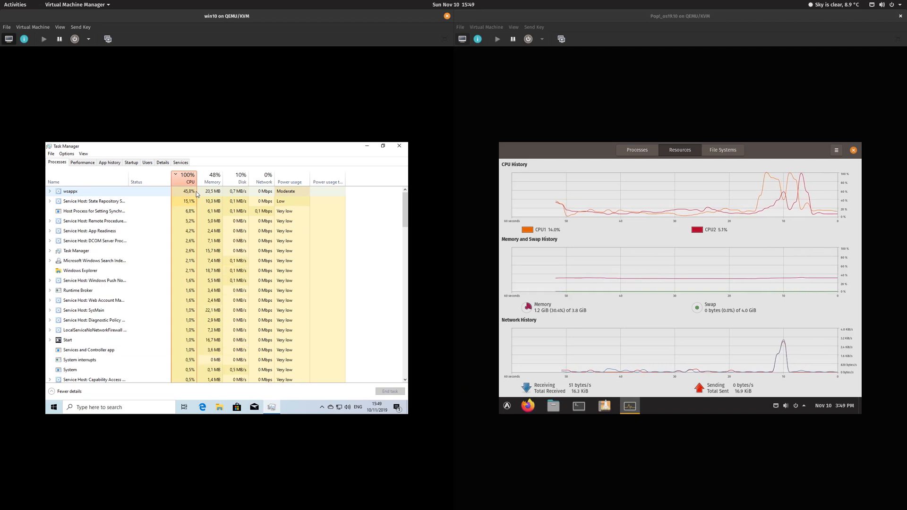
Step: Alternate between Task Manager's Memory graph and CPU-sorted Processes, finishing on the Memory page
left_click(87, 163)
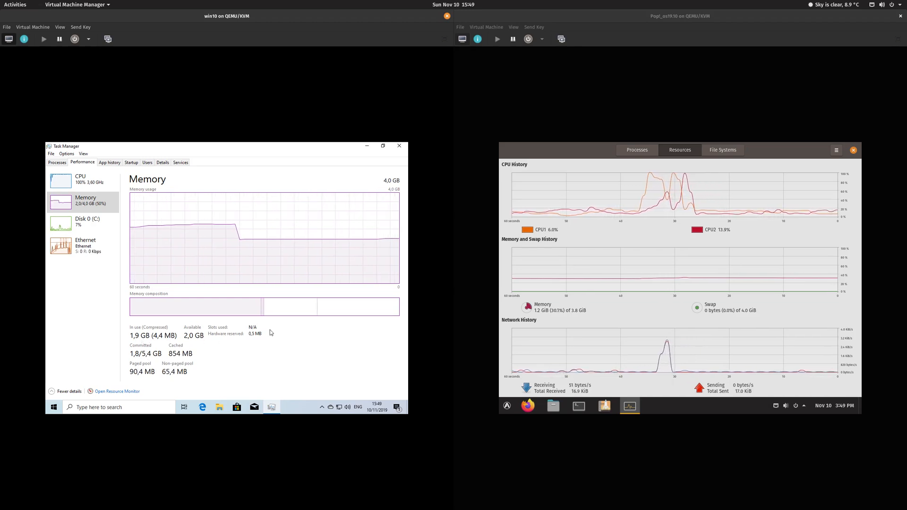
left_click(60, 163)
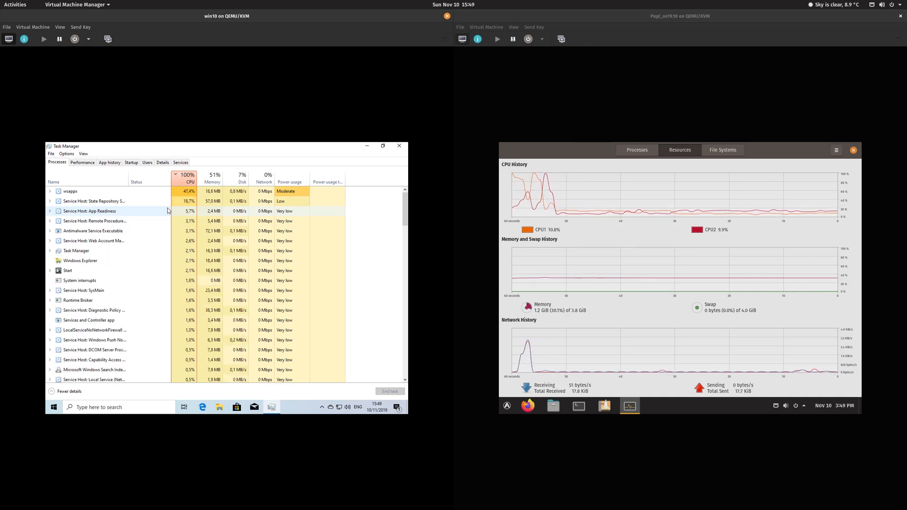
left_click(84, 163)
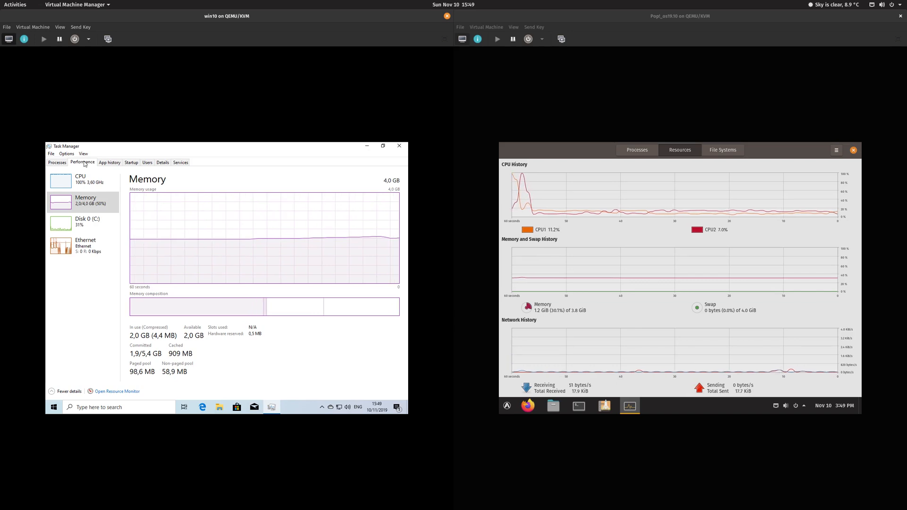
left_click(59, 165)
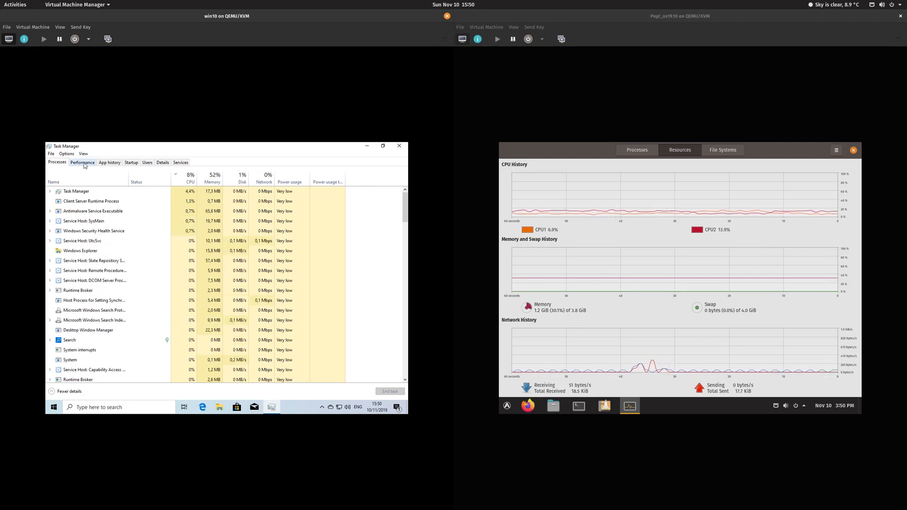
left_click(83, 162)
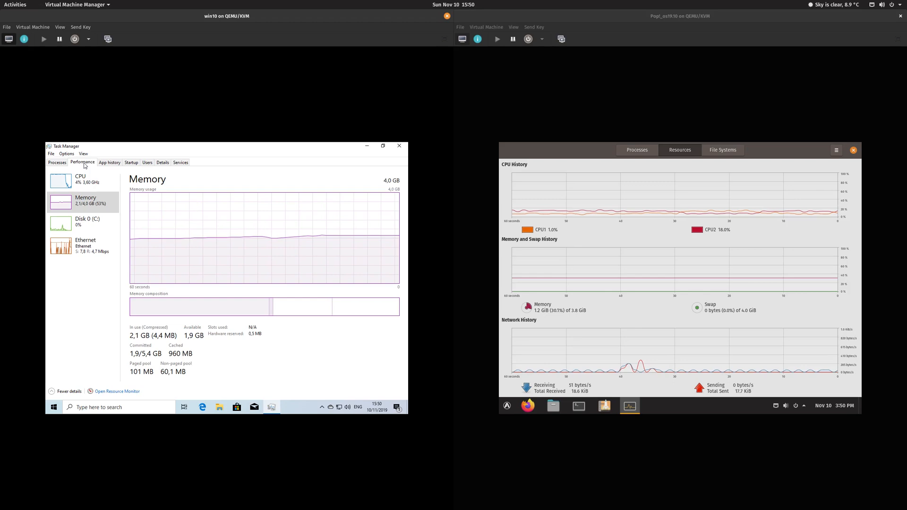